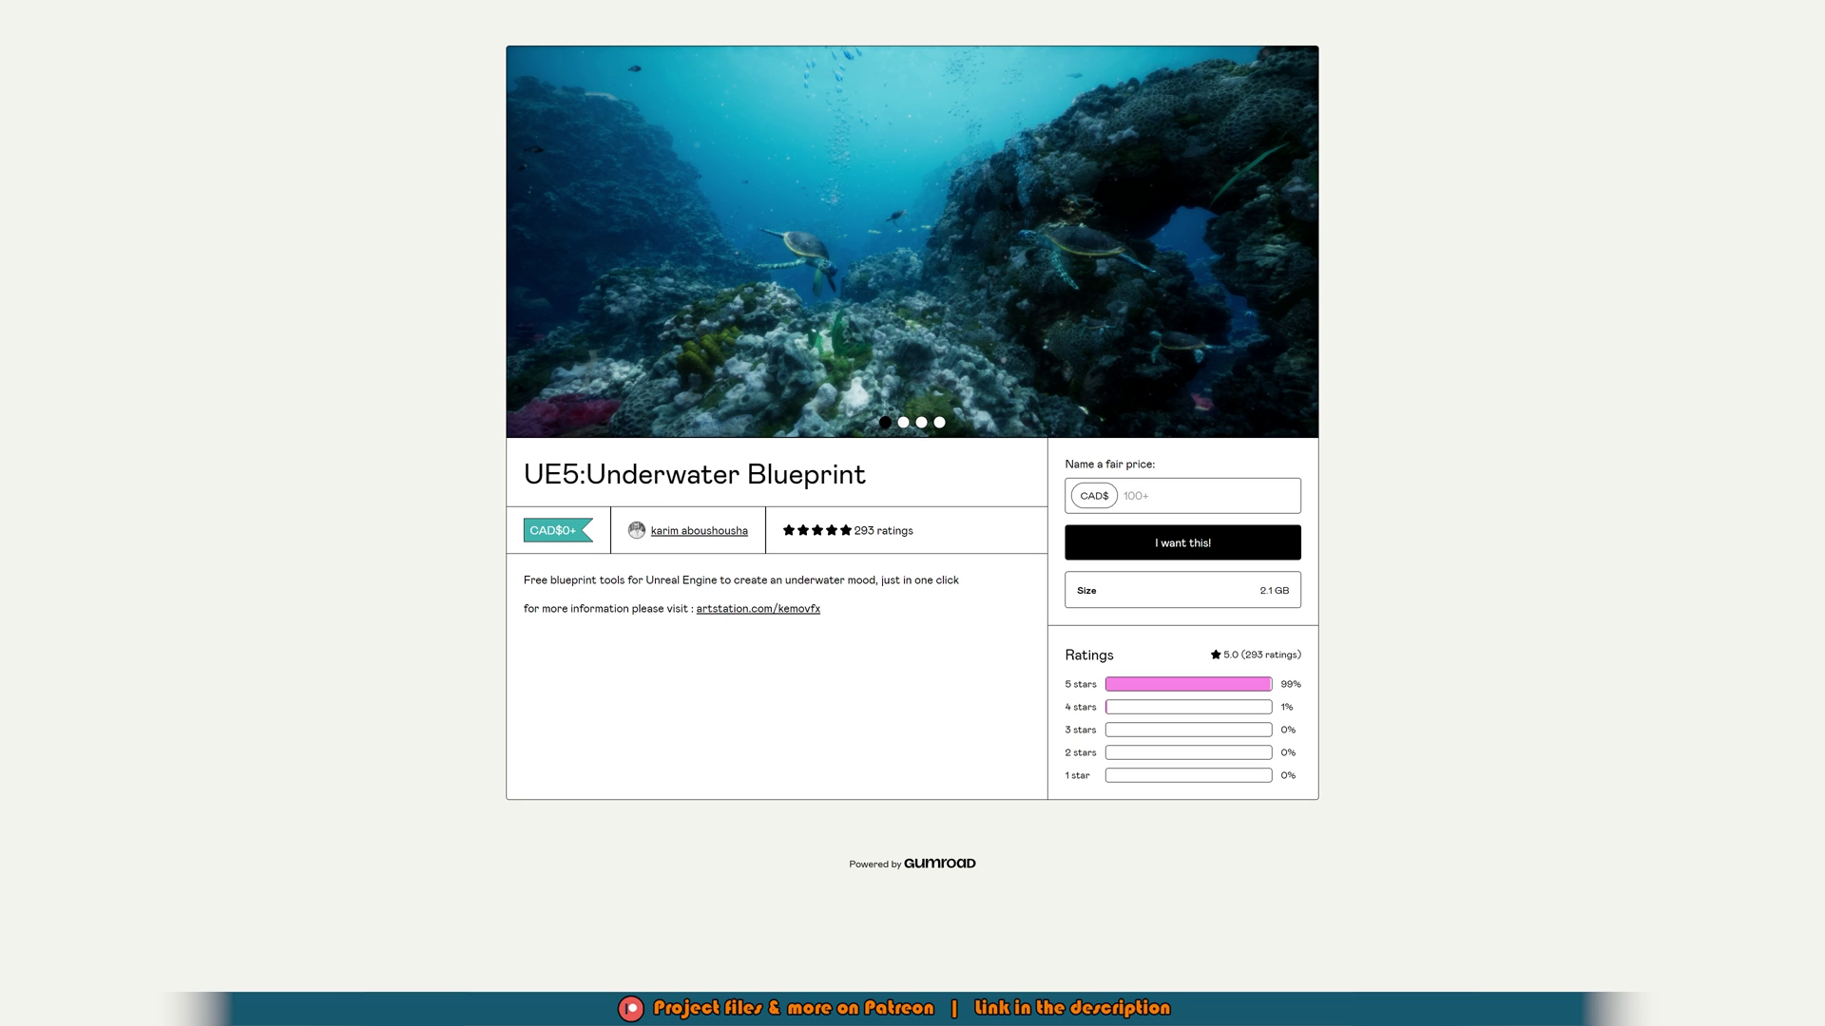
Set the price for the UE5:Underwater Blueprint to 0 and proceed to checkout
click(1182, 495)
text(0)
click(1440, 497)
click(1161, 543)
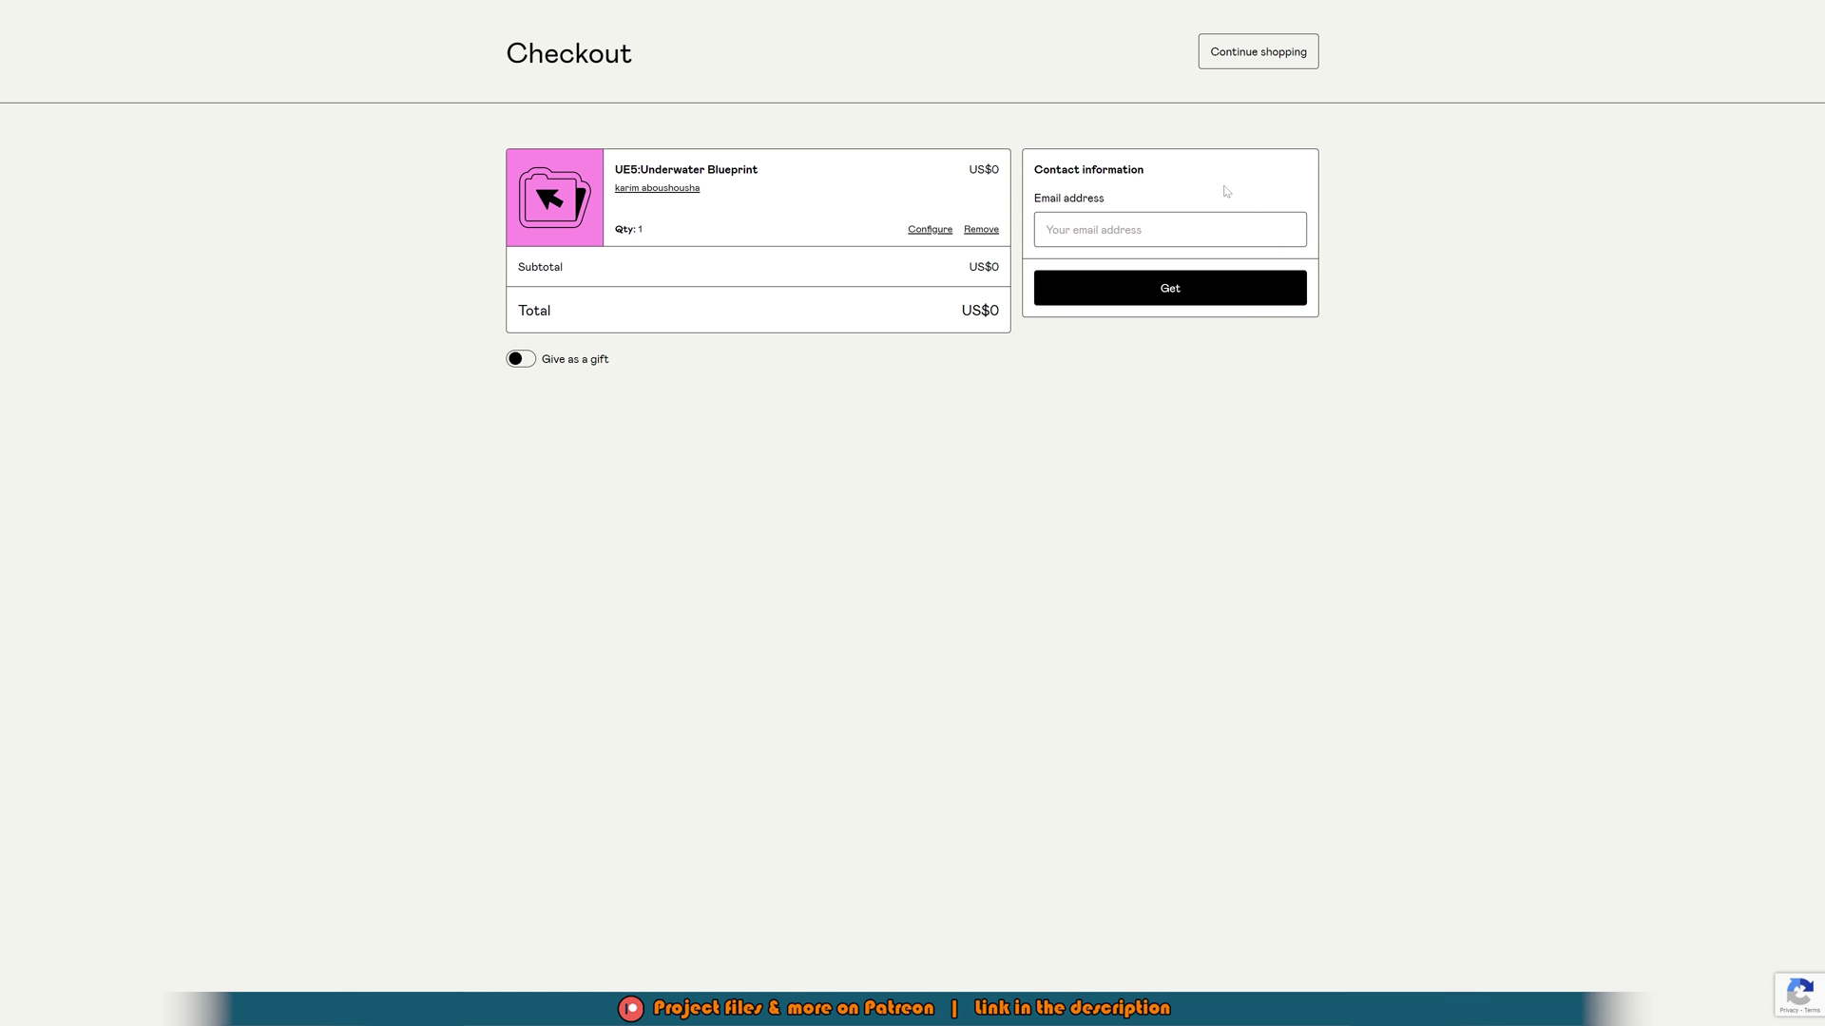
Fill in the contact e-mail address and complete the free order
click(1178, 229)
click(1121, 277)
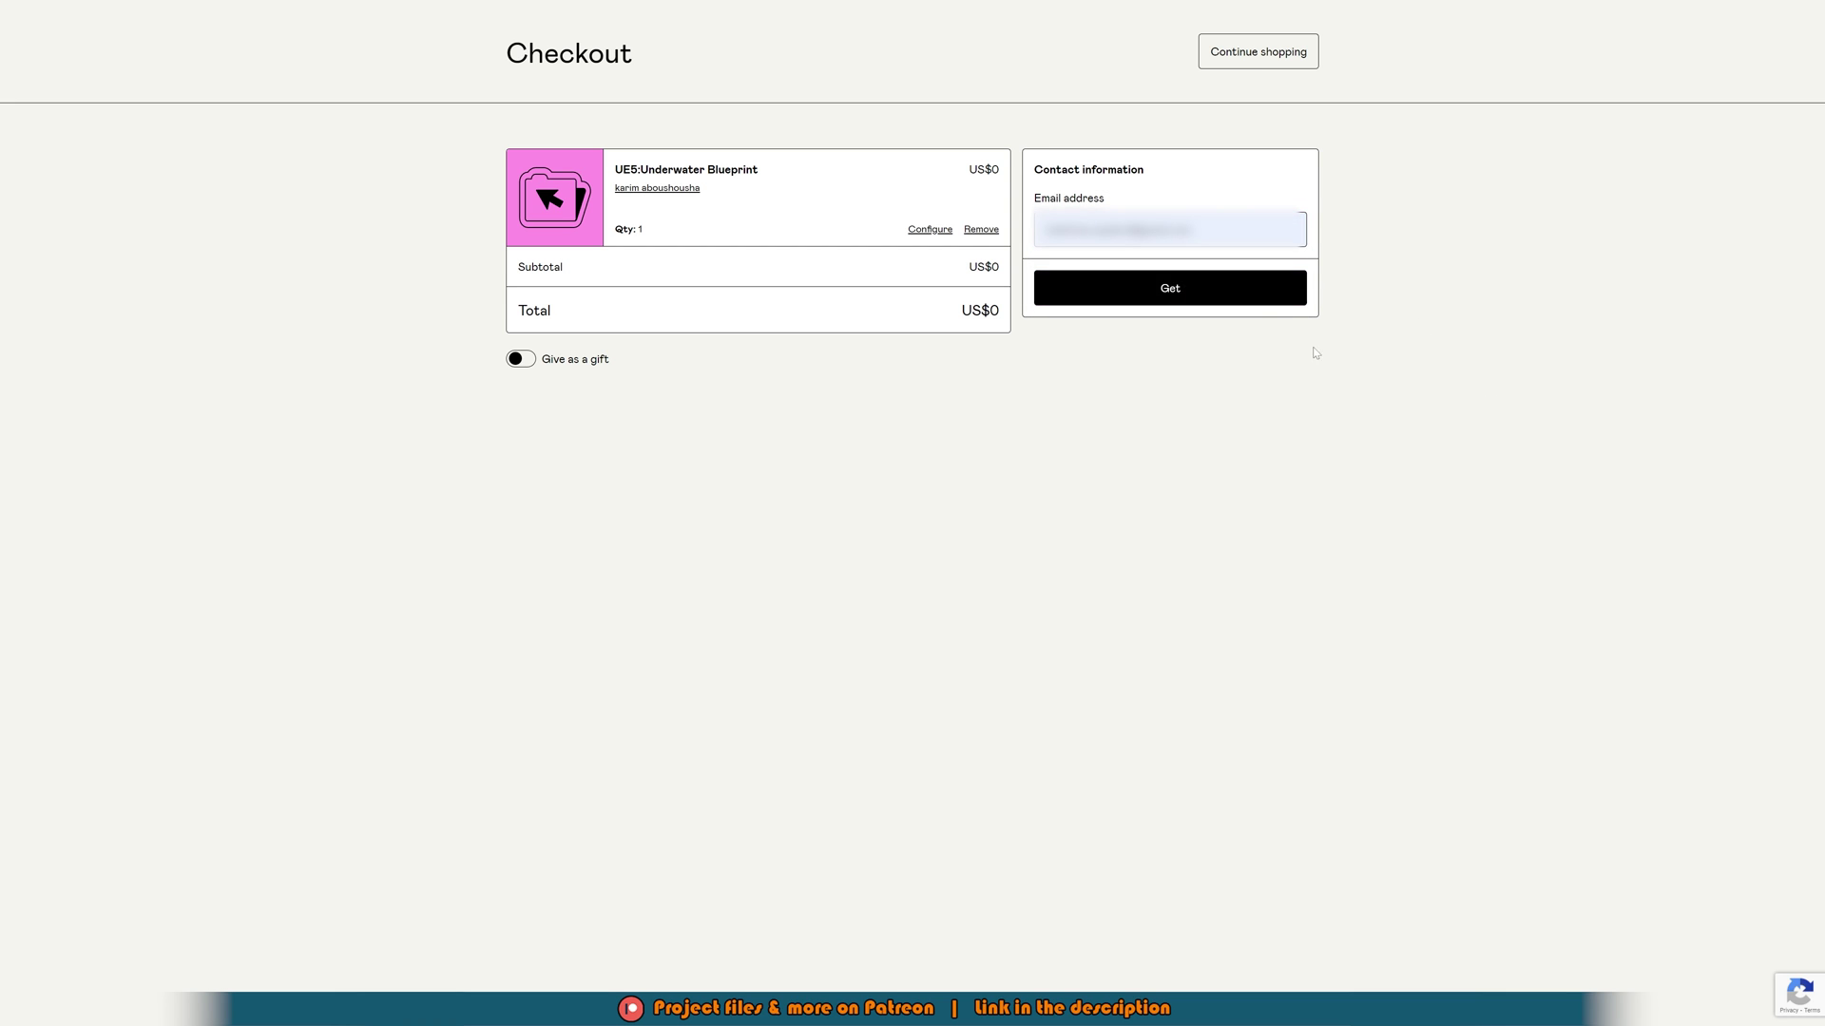
click(1233, 288)
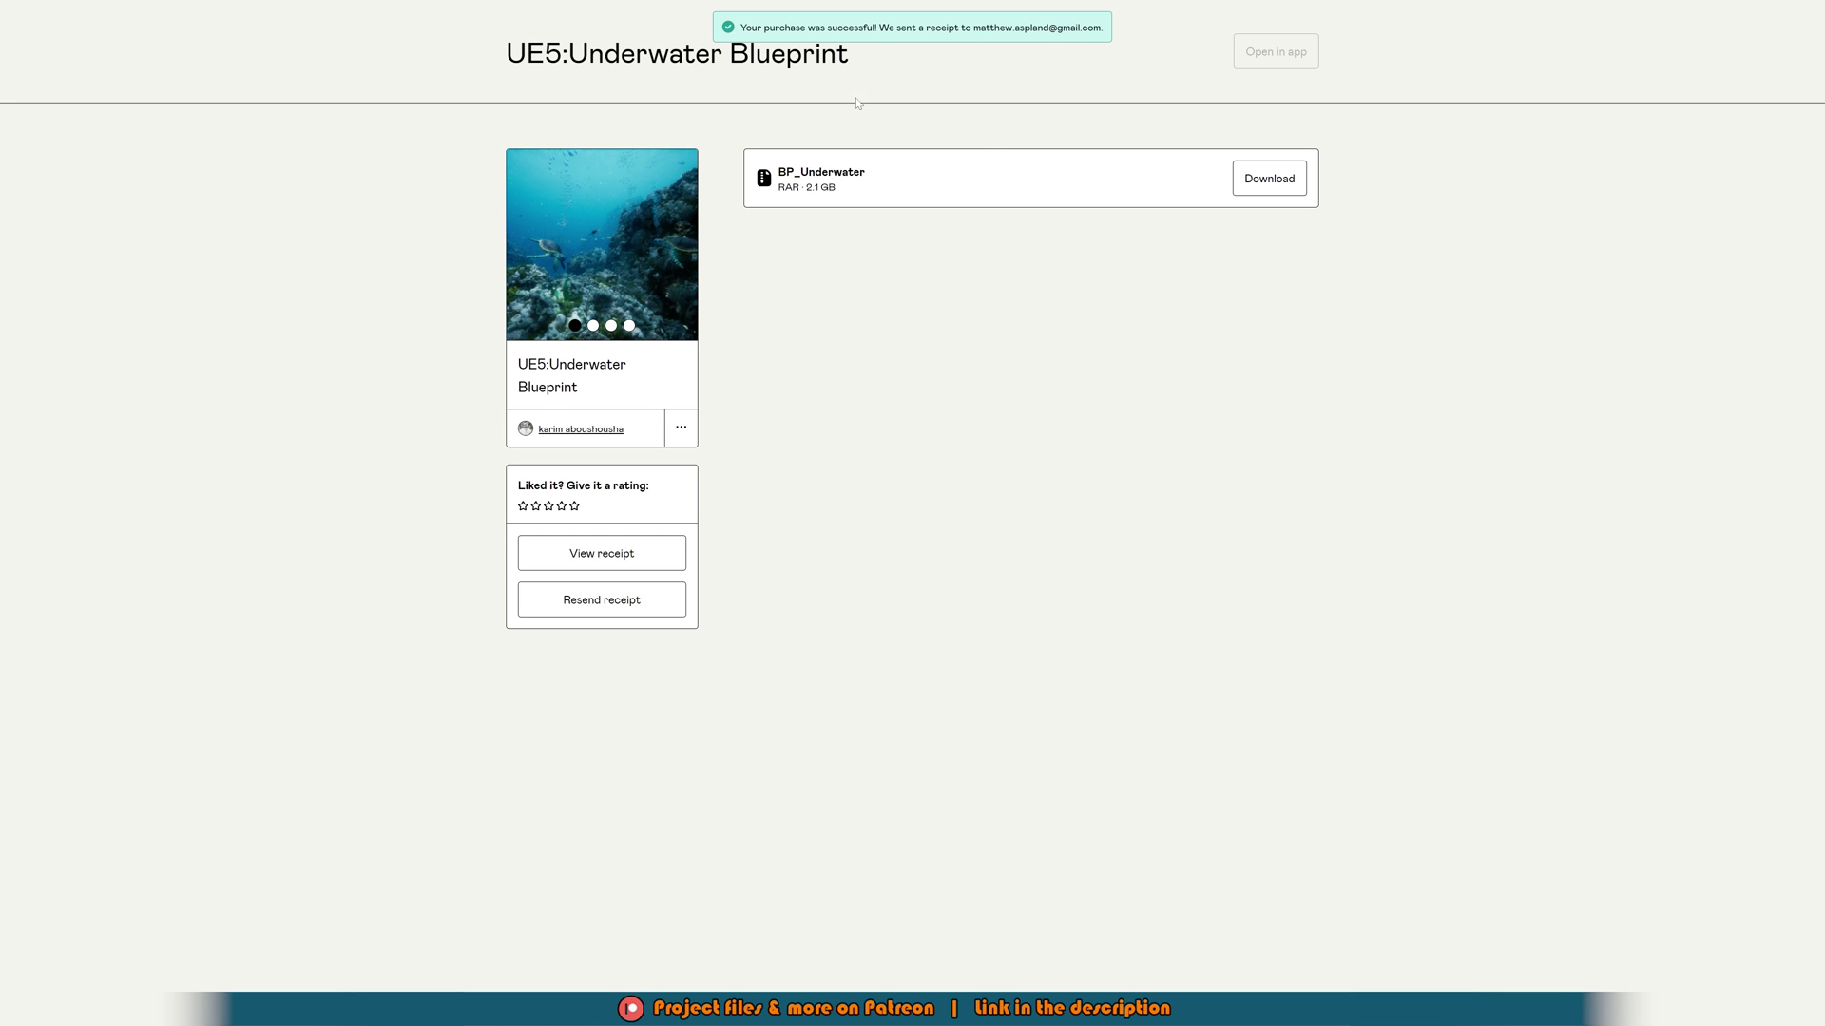
Download the BP_Underwater archive and save it in the Unreal Projects folder on drive D
click(1278, 187)
scroll(172, 252, down, 2)
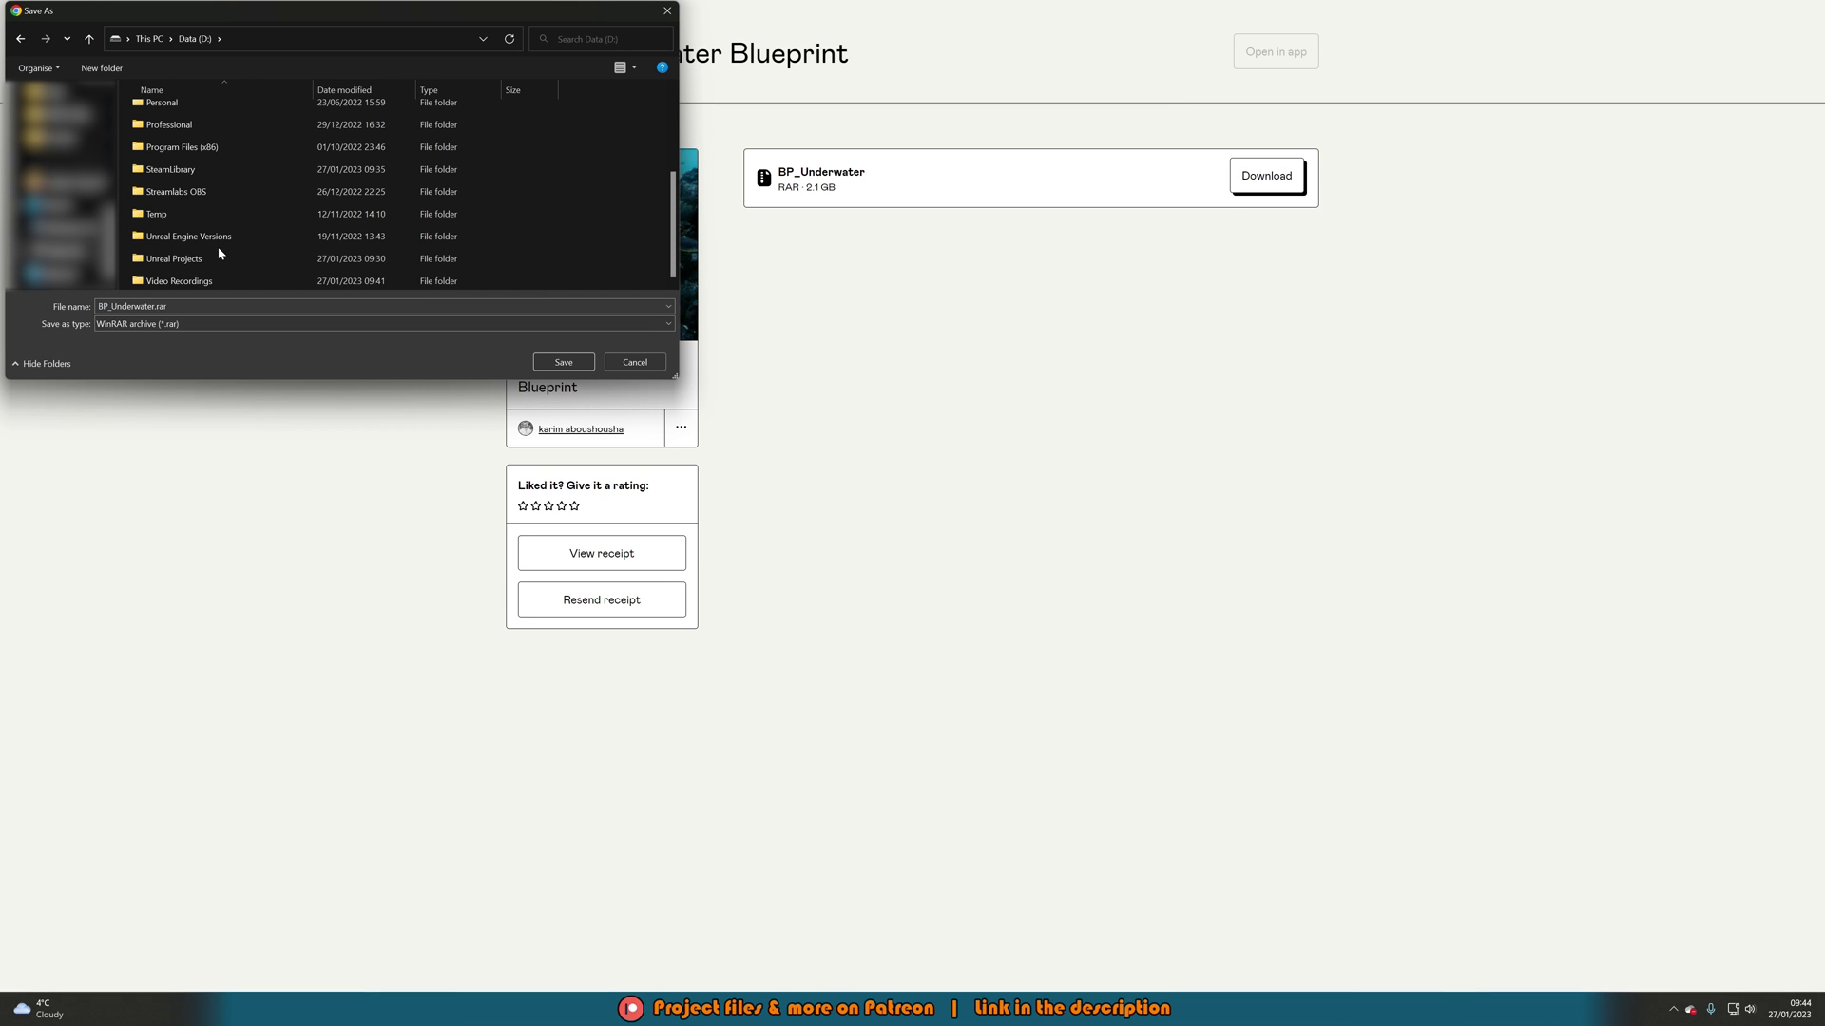
double_click(215, 259)
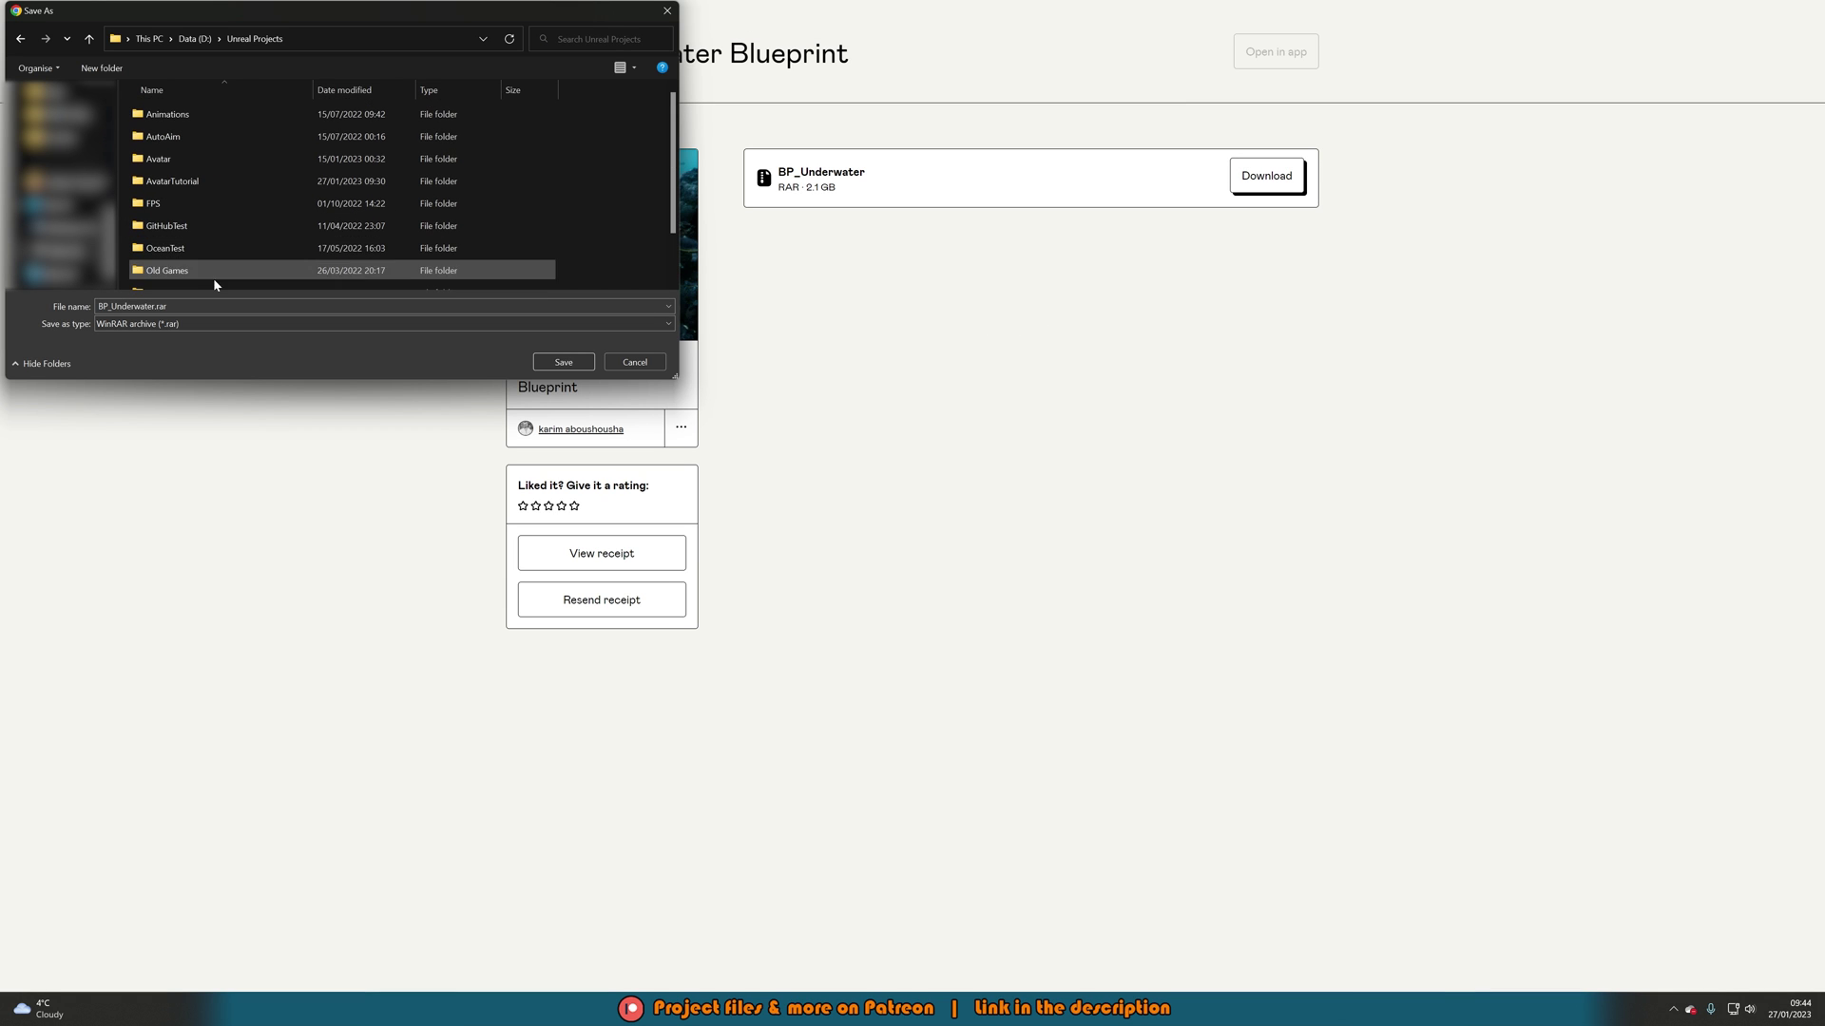
click(561, 362)
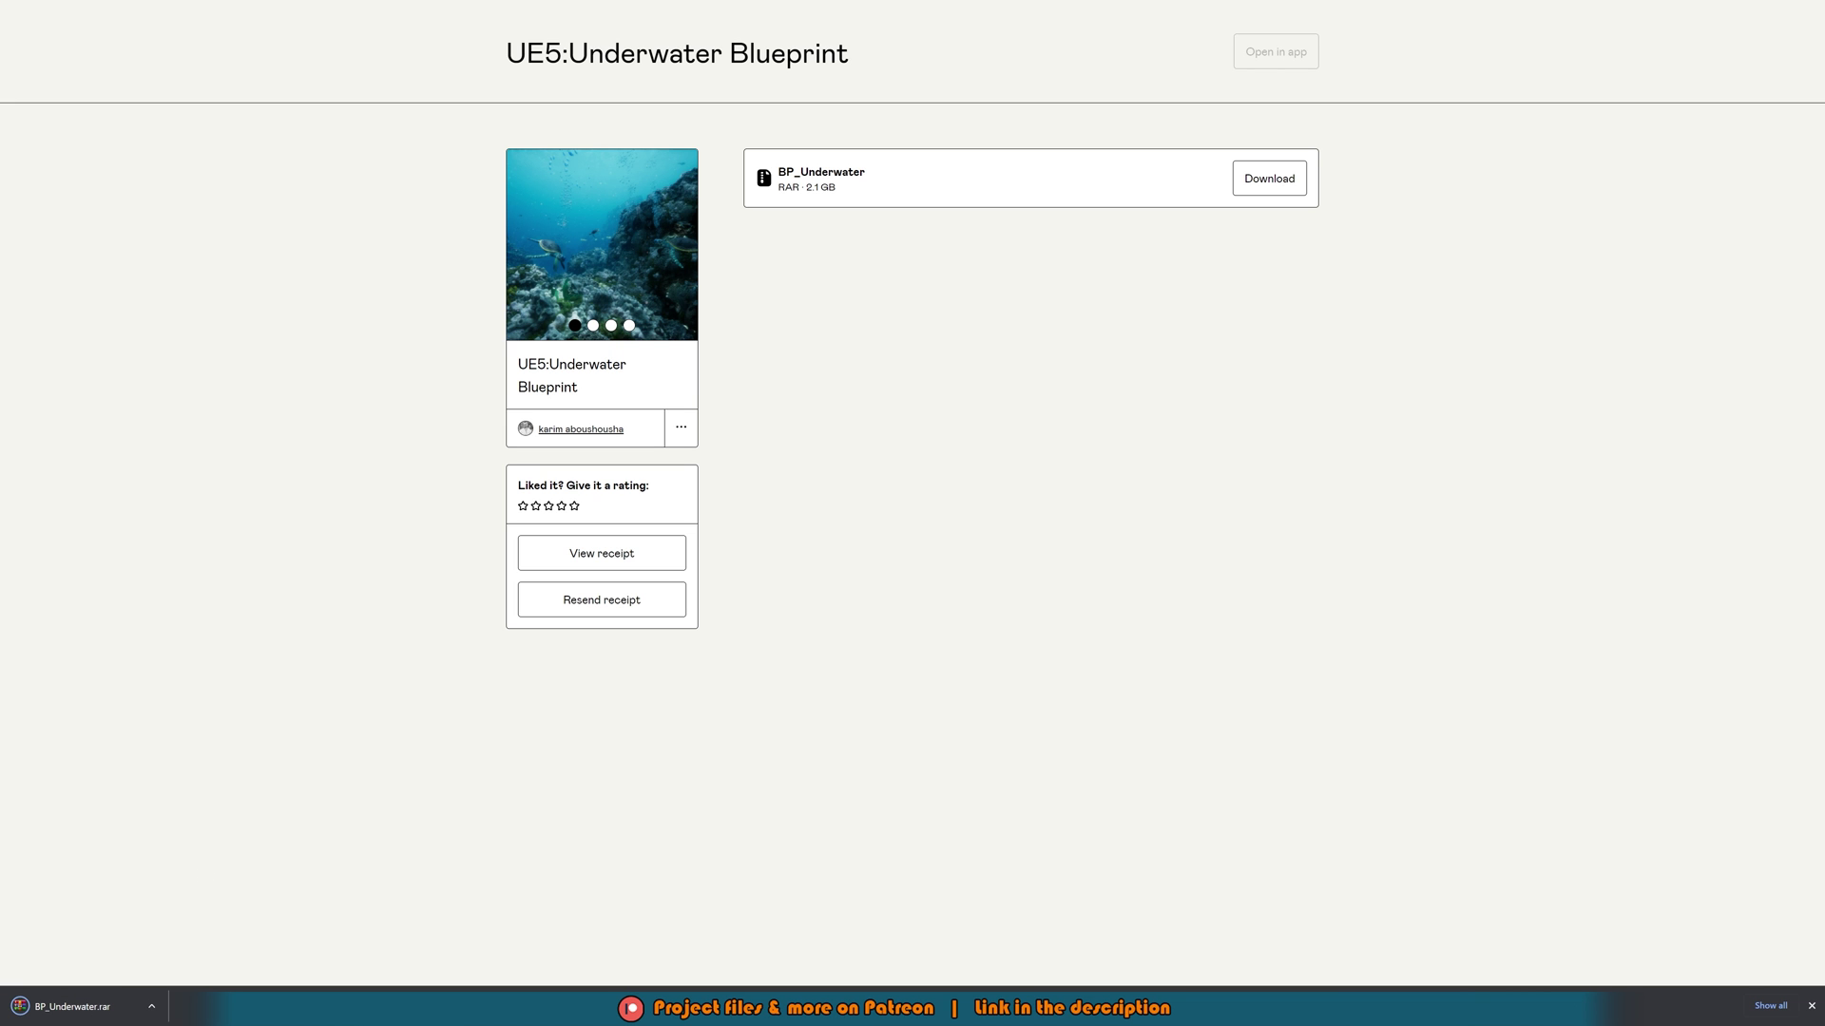
Switch to File Explorer and extract BP_Underwater.rar with WinRAR into a BP_Underwater folder inside Unreal Projects
drag(334, 854, 769, 7)
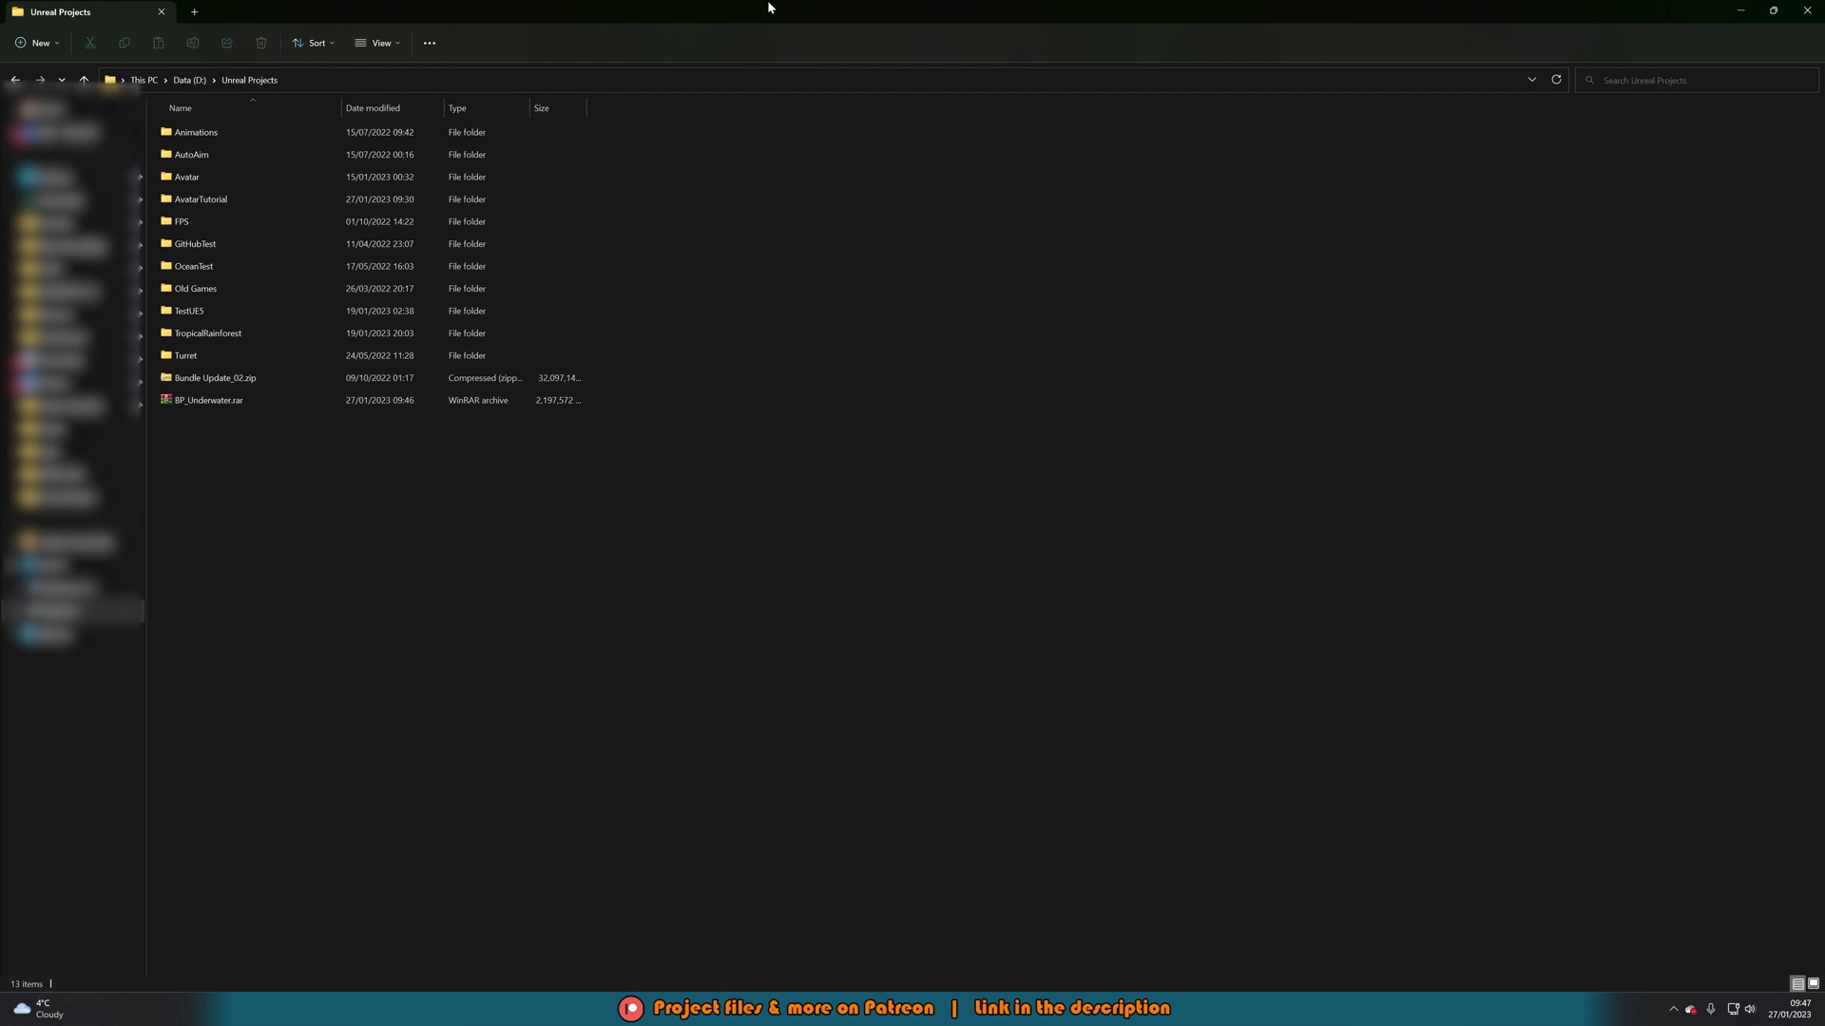
click(272, 400)
right_click(272, 402)
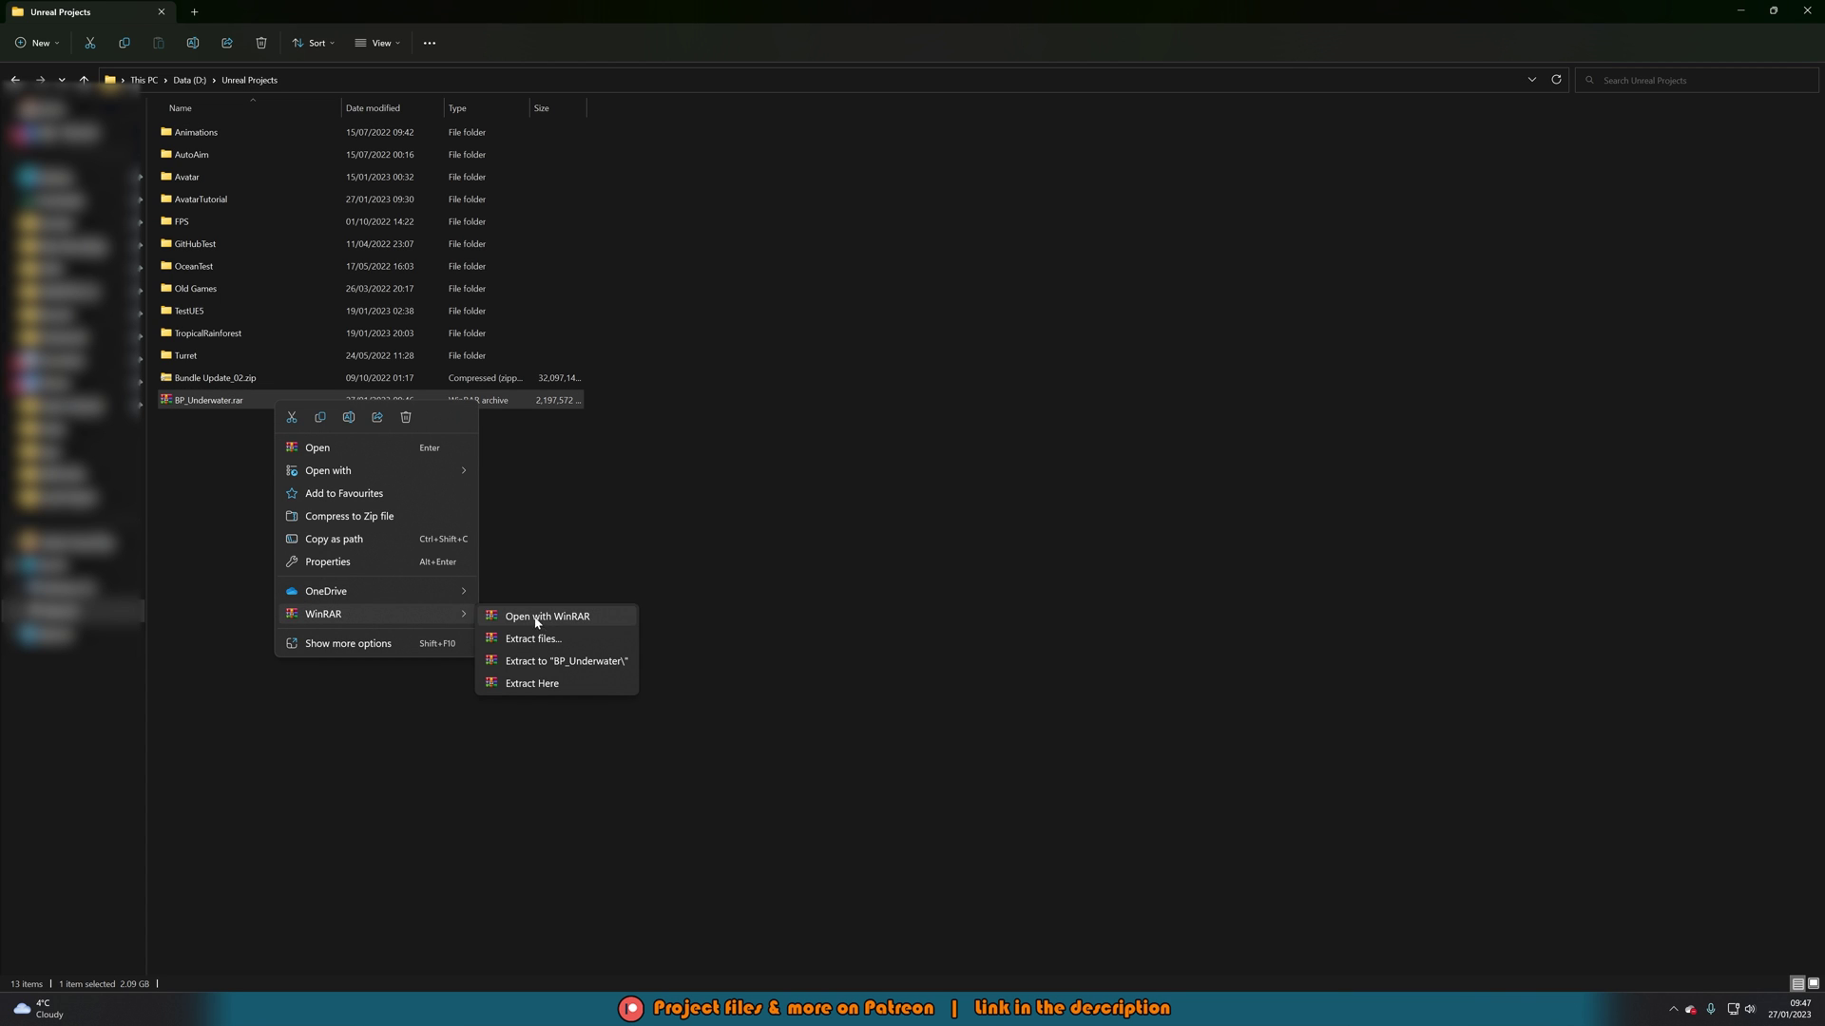
click(538, 645)
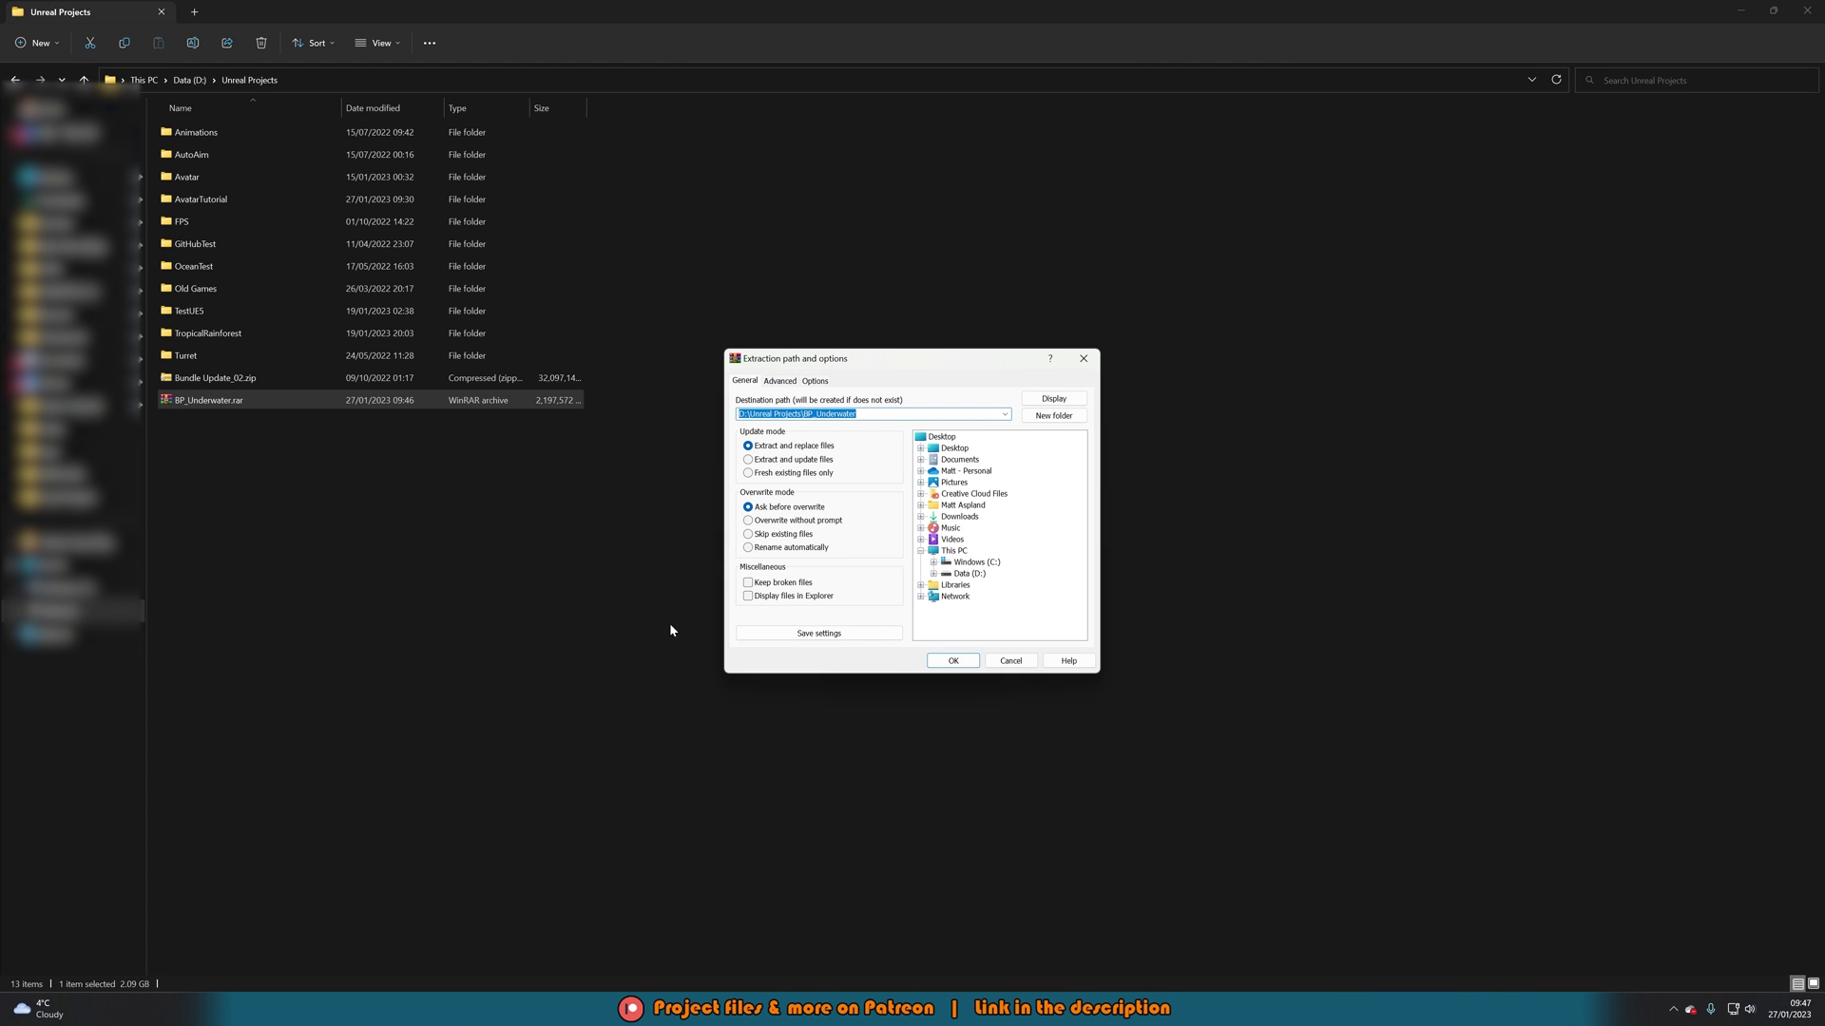
click(951, 661)
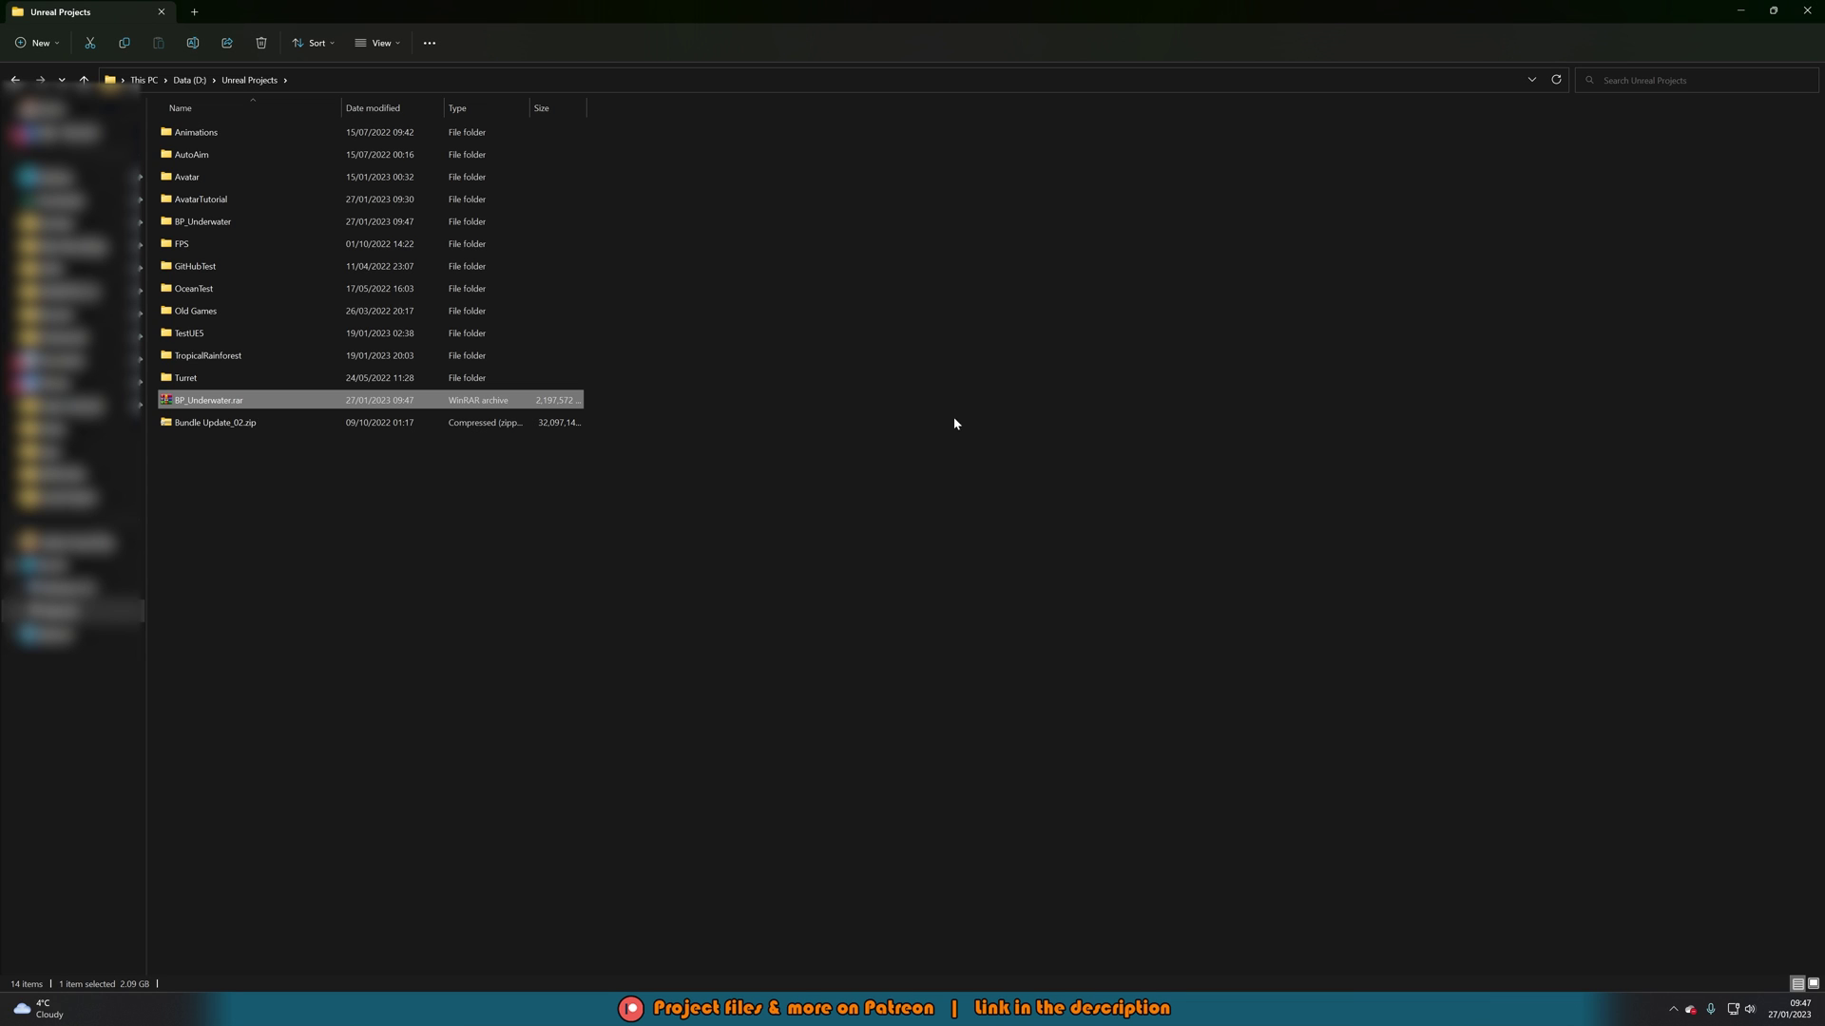
Go into the extracted BP_Underwater folder and open its project in Unreal Engine
double_click(220, 223)
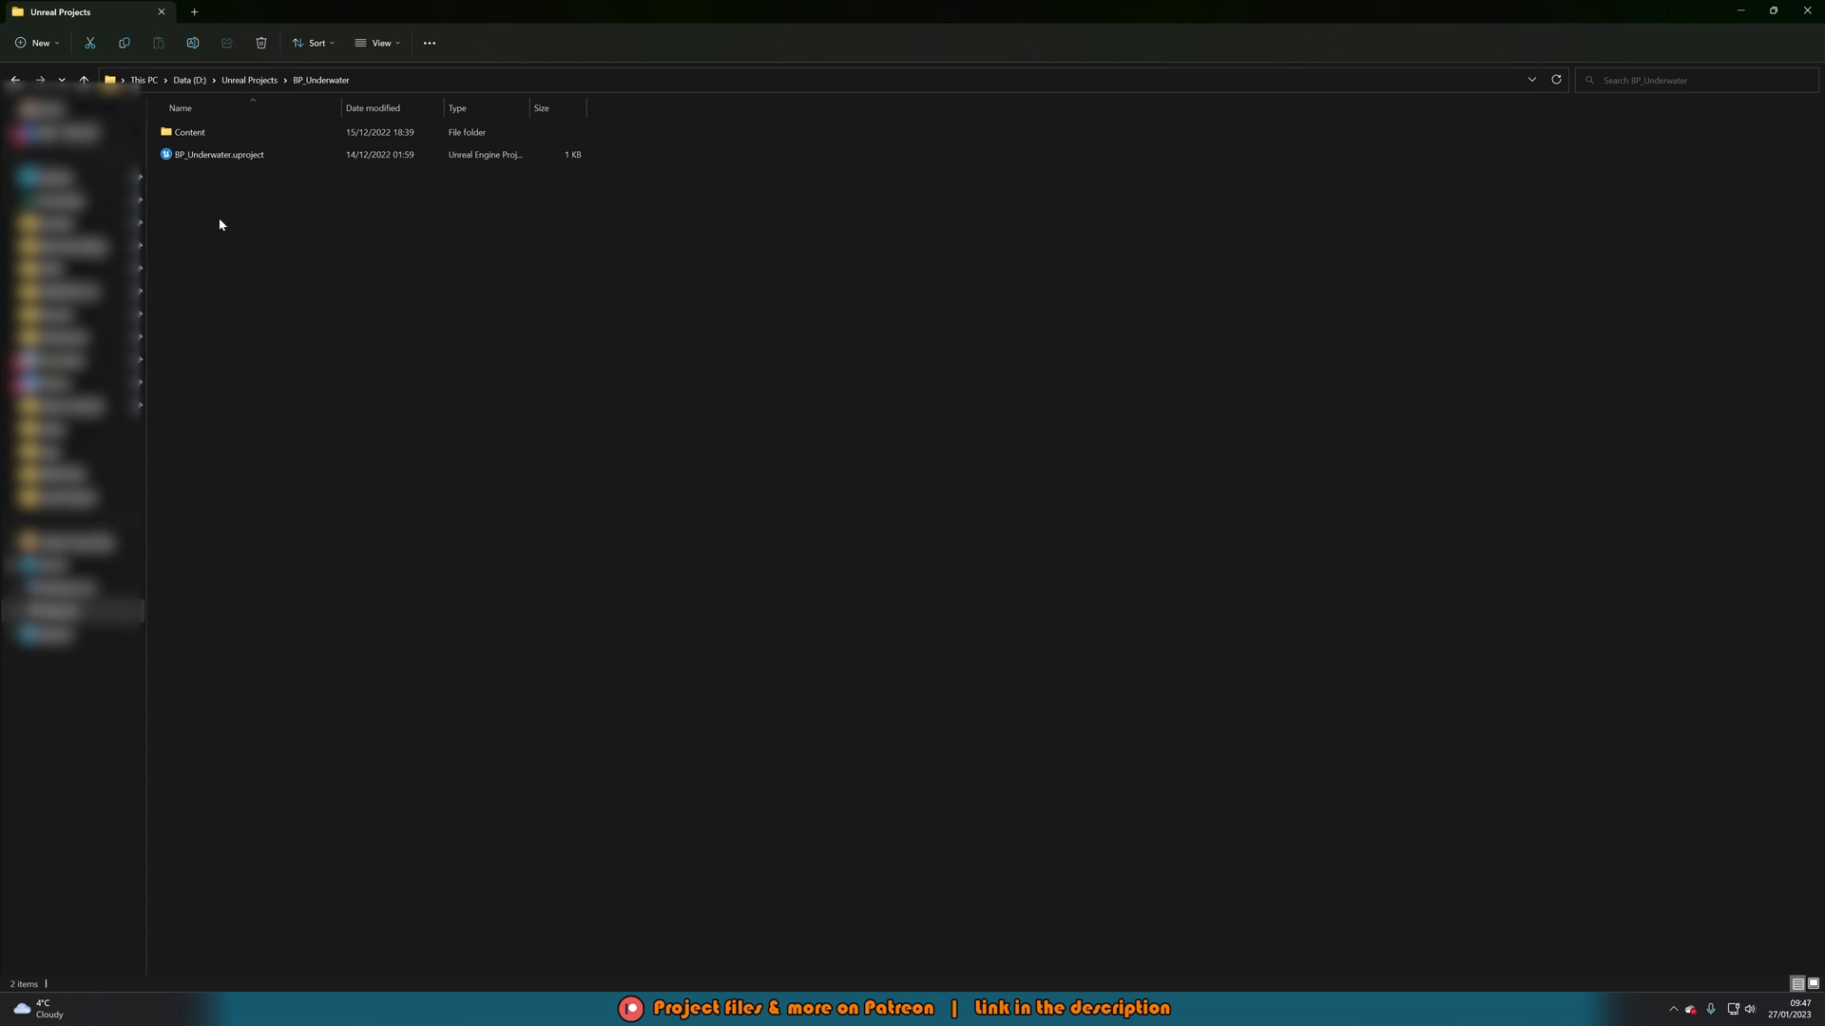
click(305, 244)
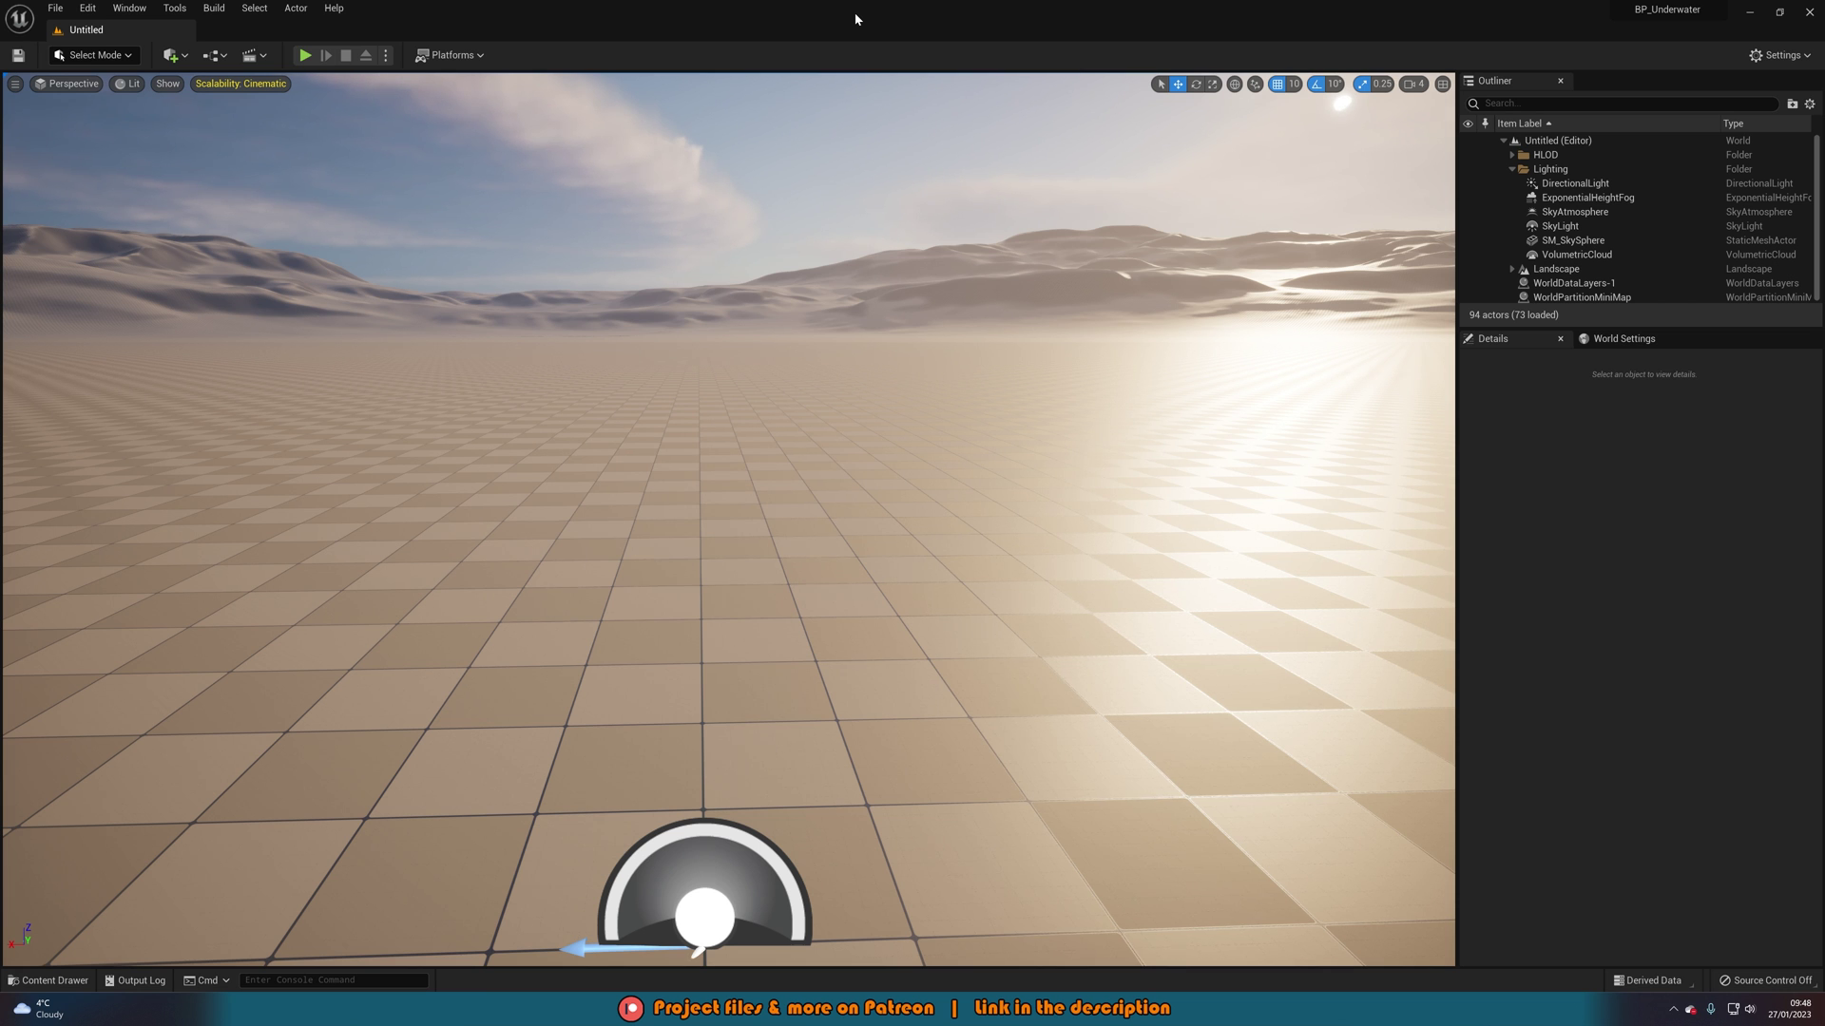
mouse_move(918, 367)
right_down()
mouse_move(789, 372)
mouse_move(918, 367)
right_up()
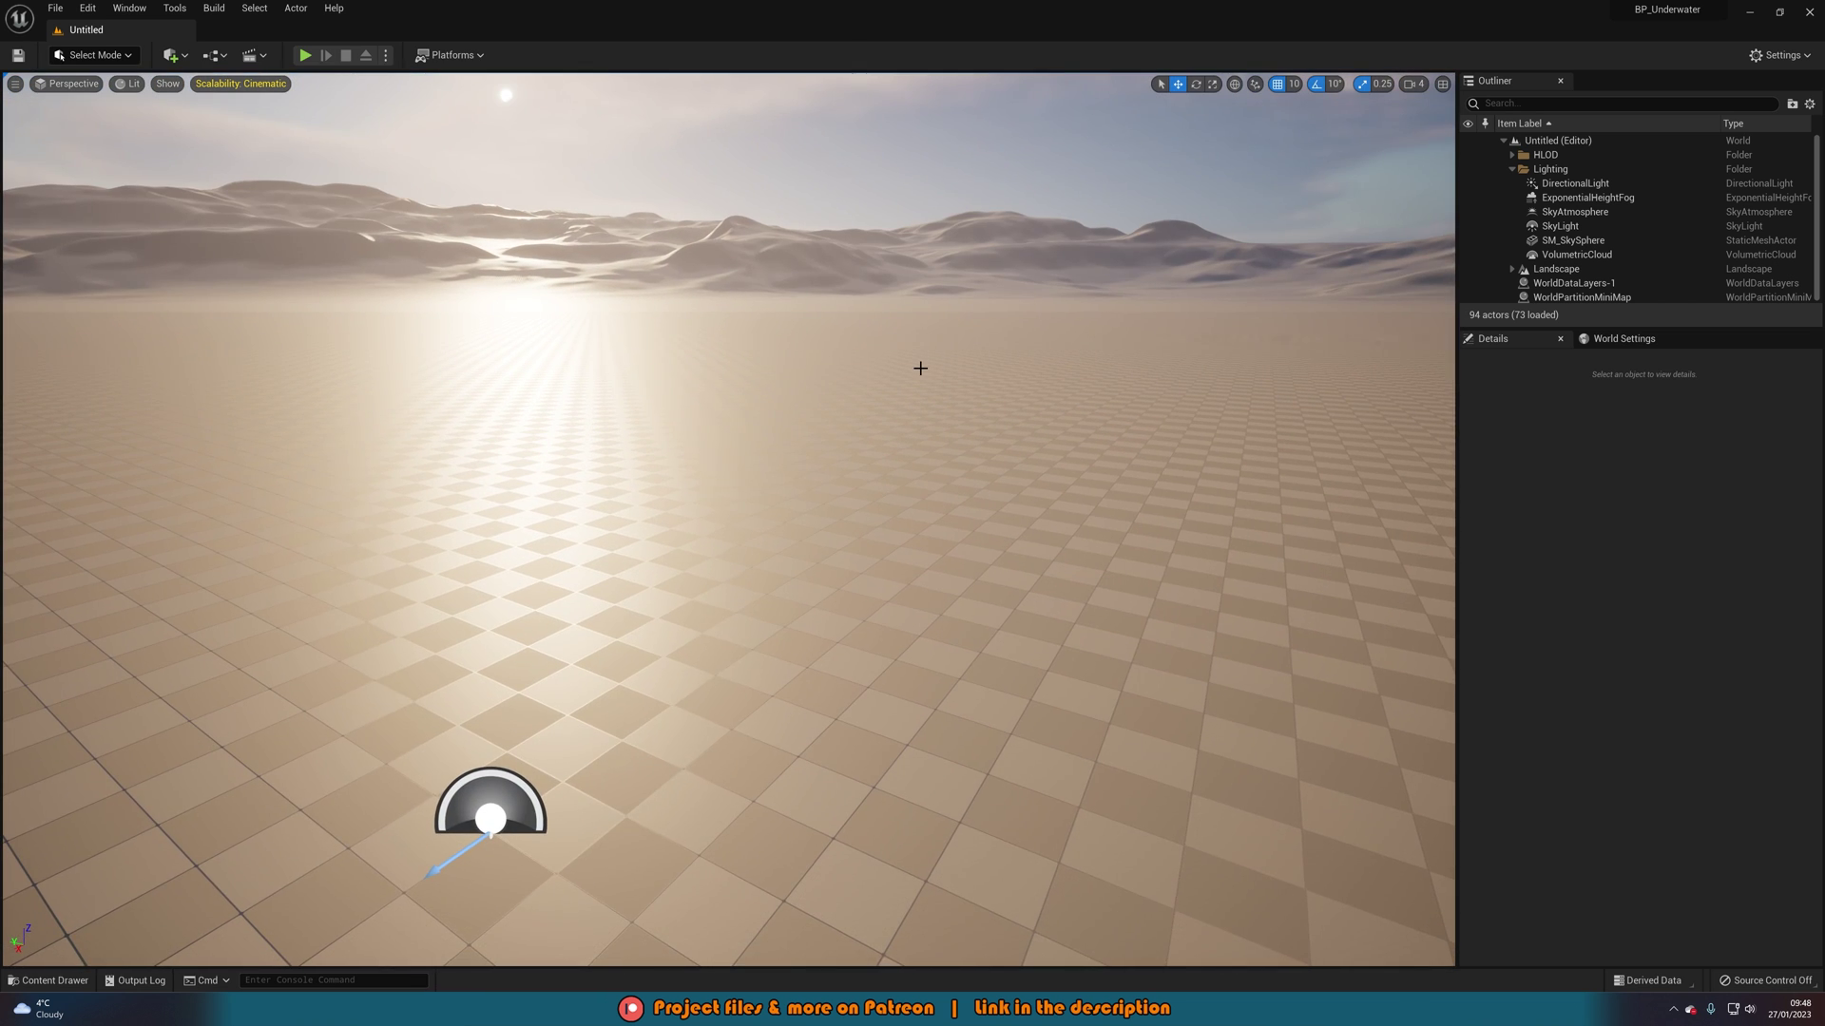
right_drag(774, 484, 893, 480)
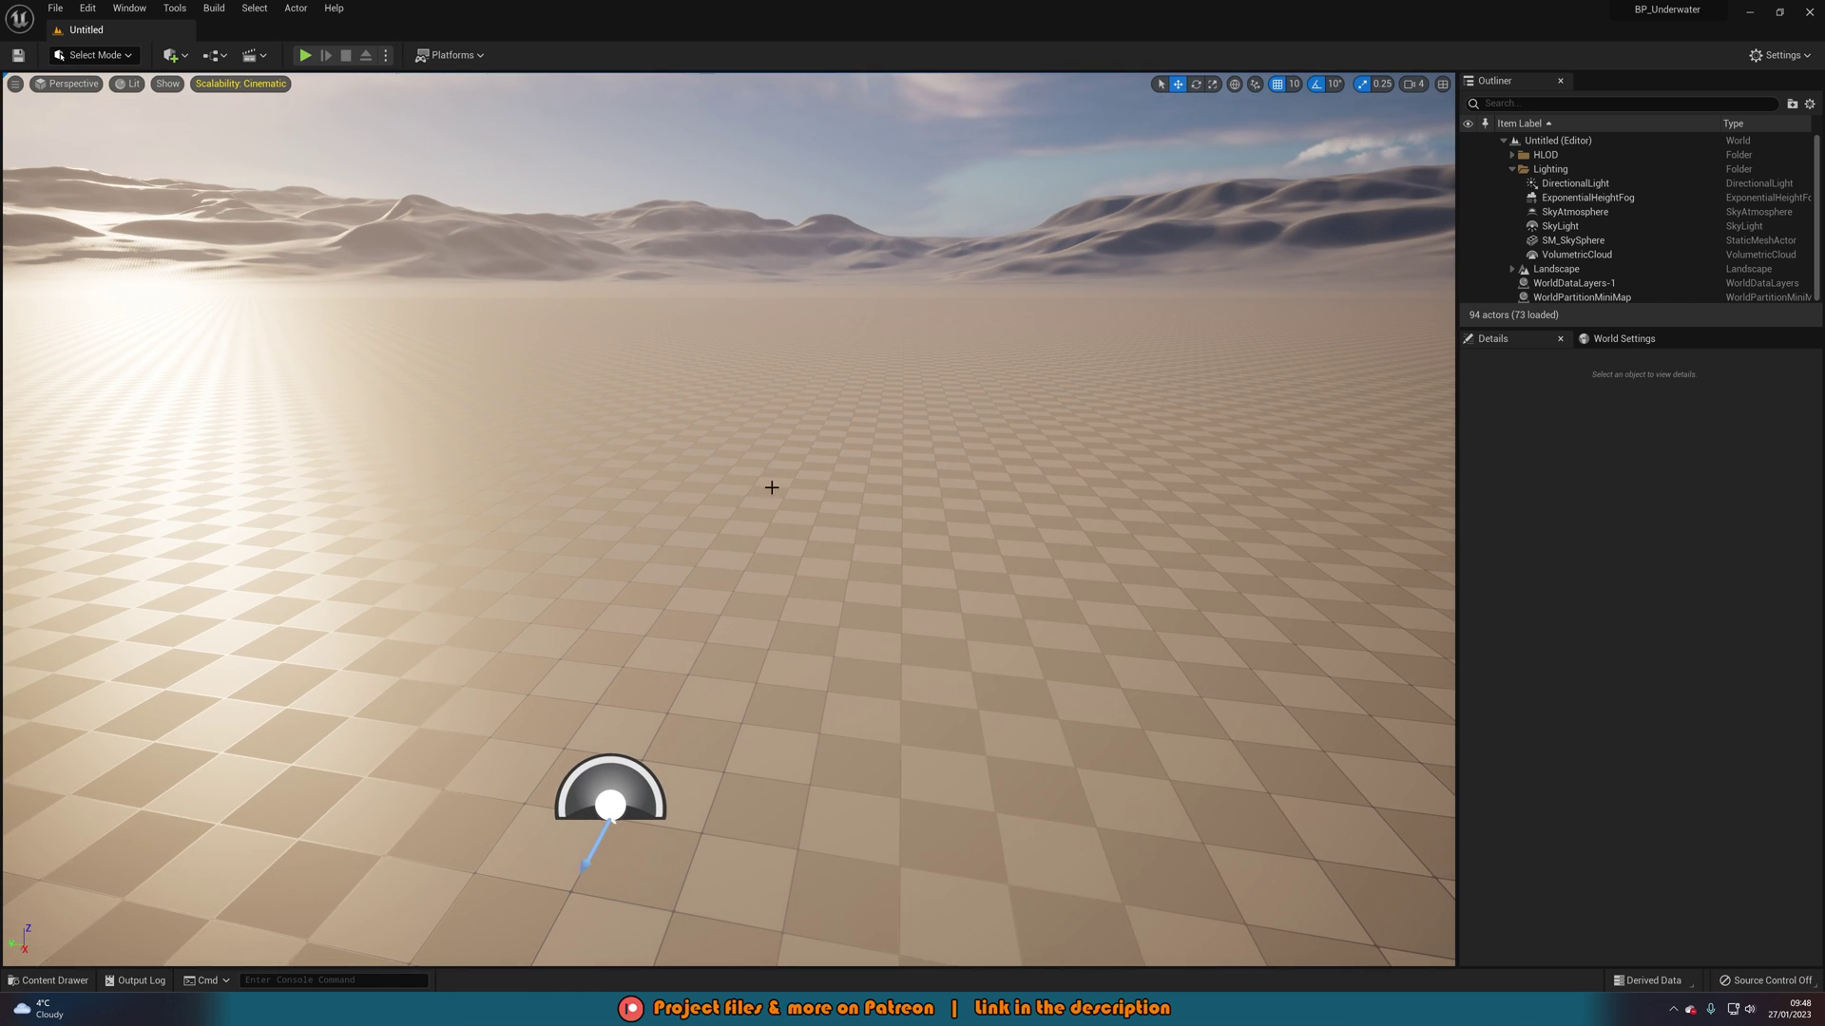
Start migrating all content folders of the project, from Blueprint through Textures
key(ctrl+space)
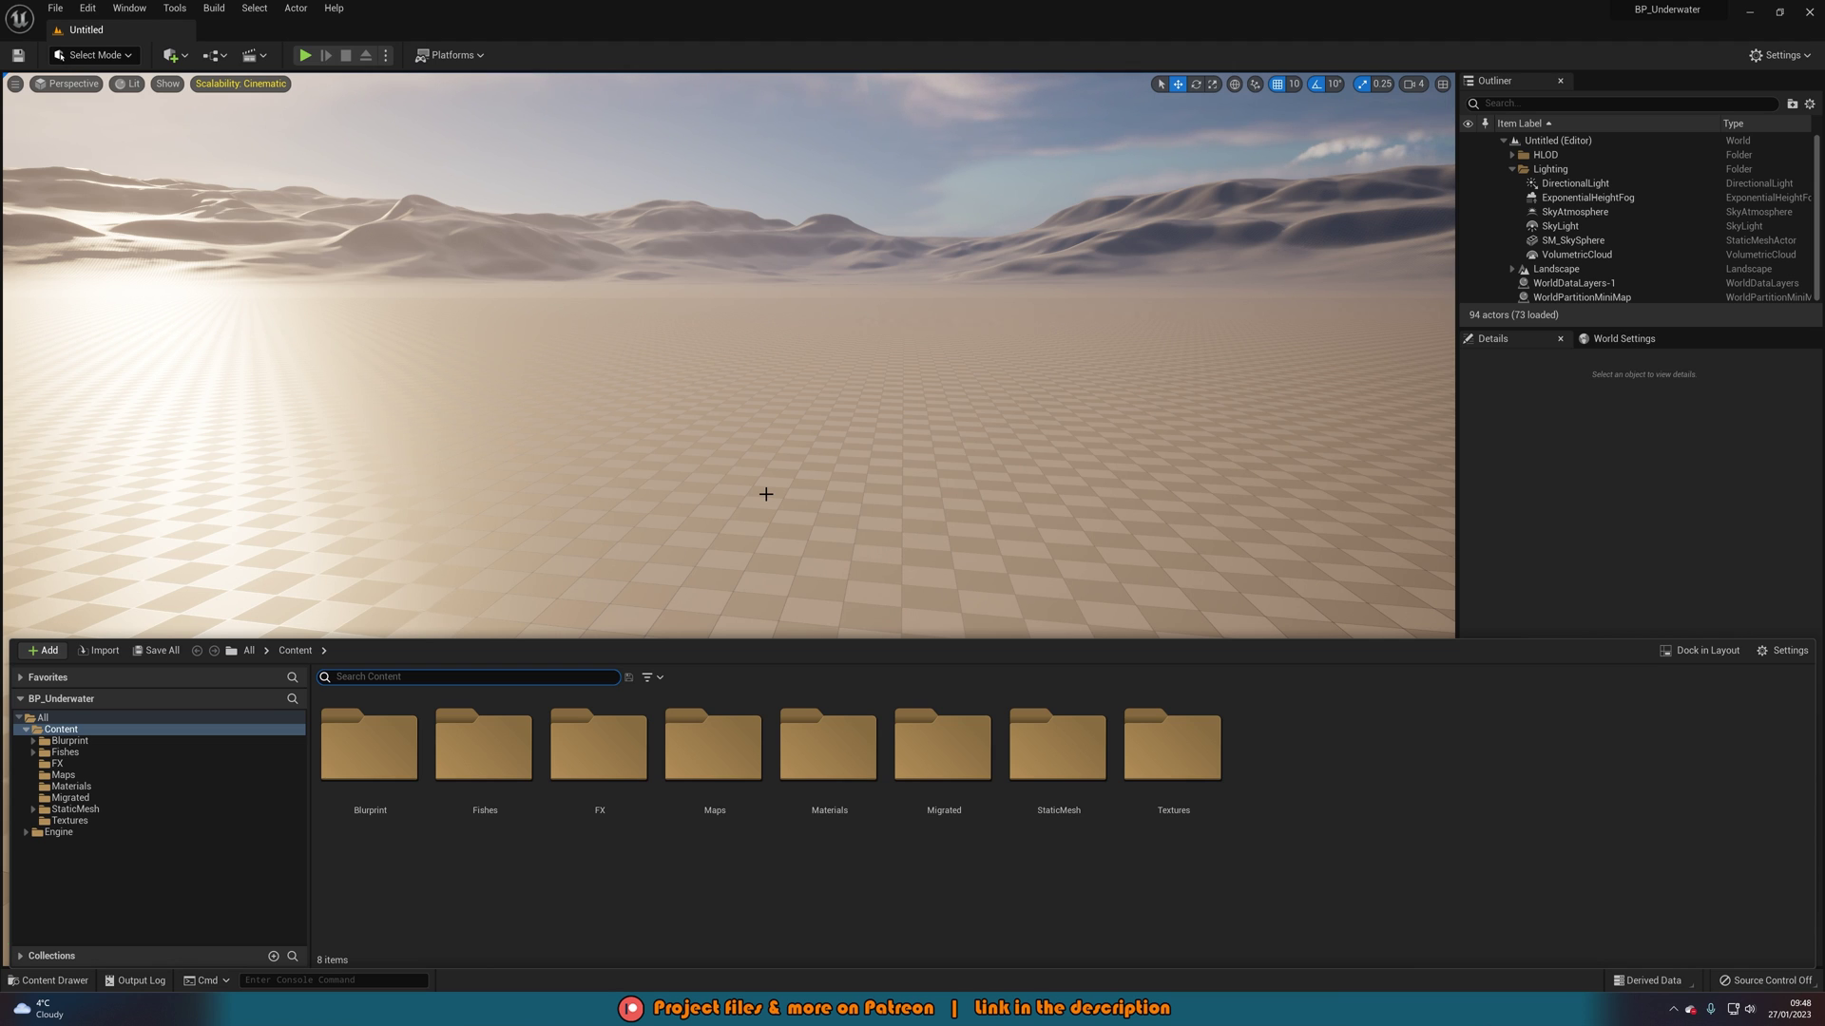
click(913, 628)
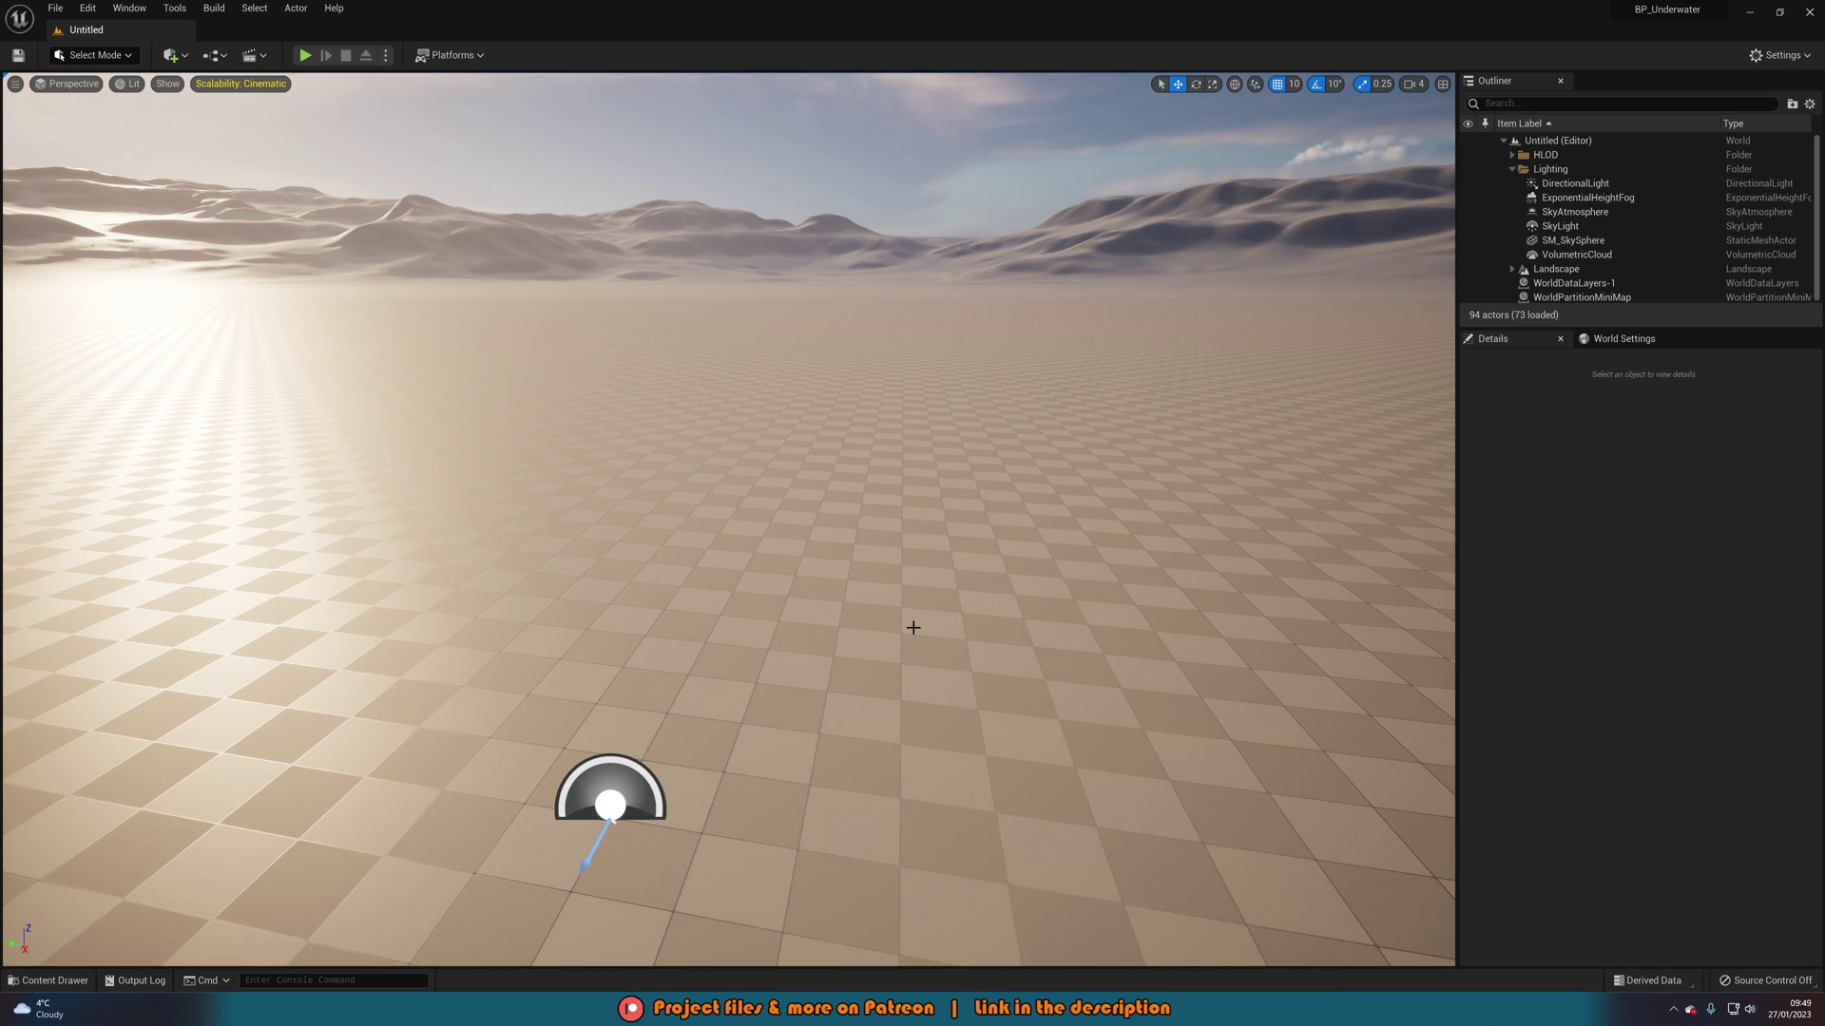
key(ctrl+space)
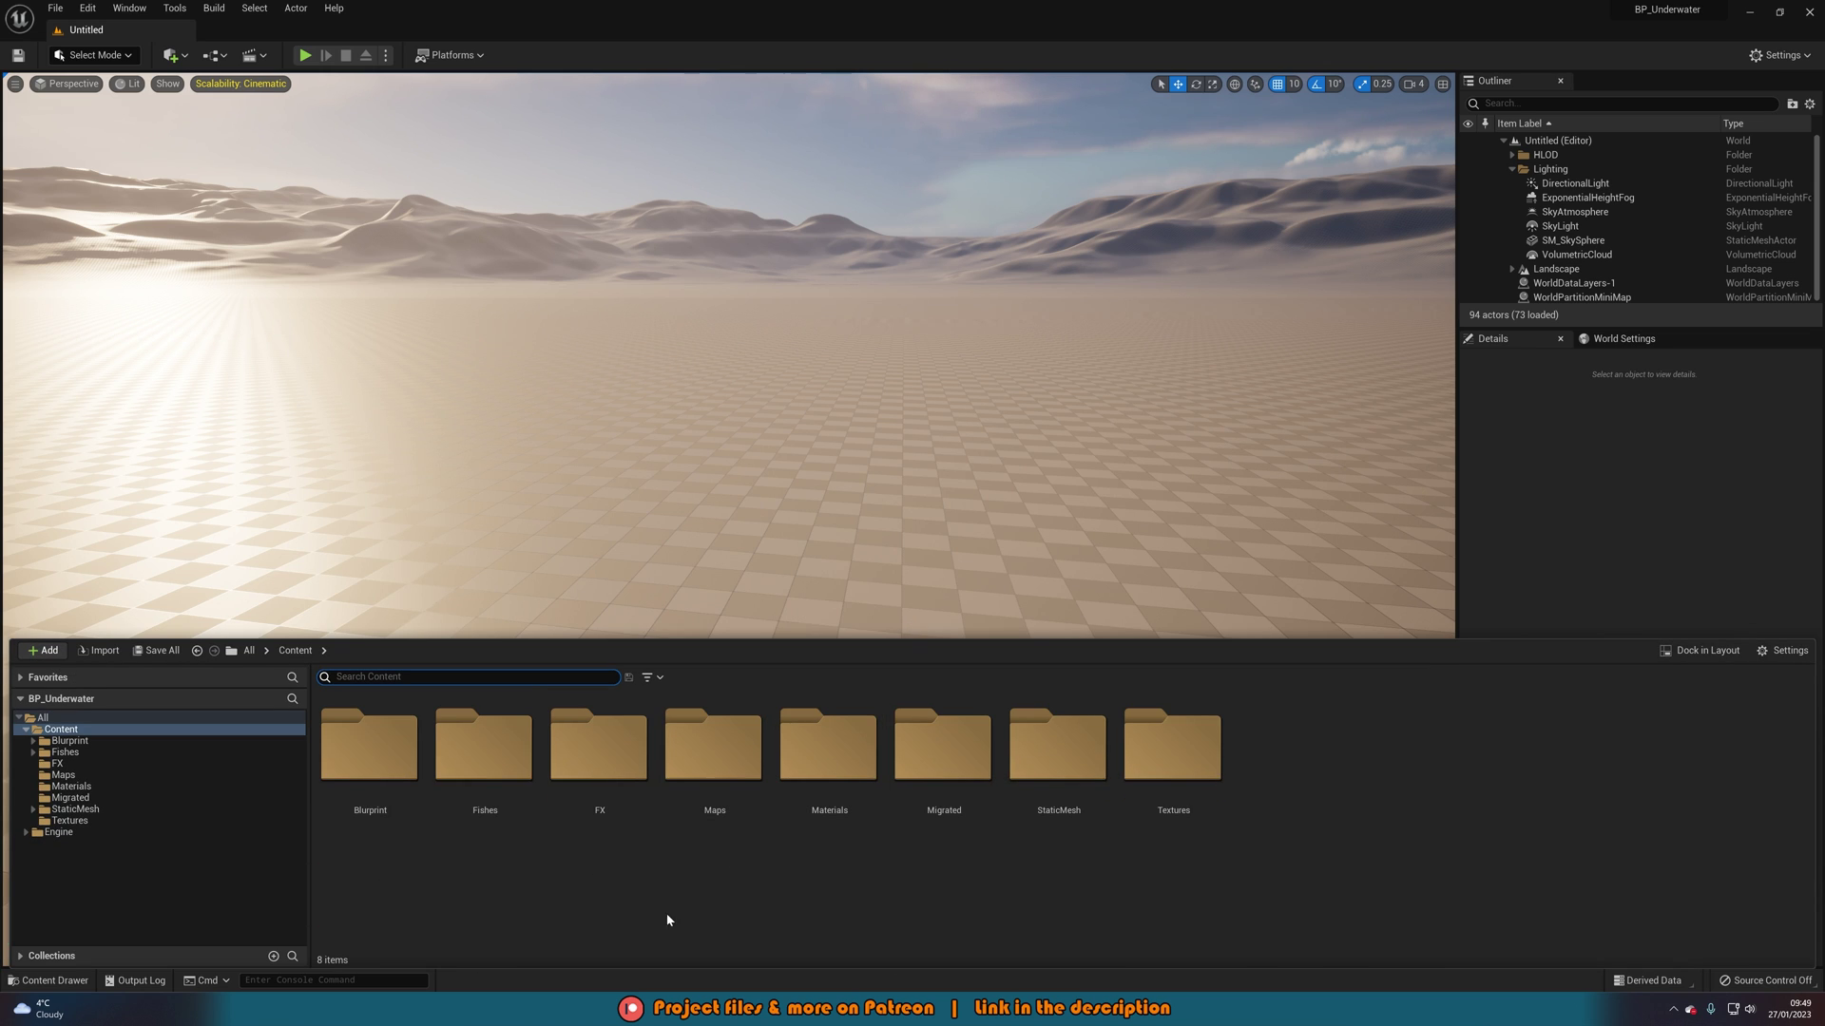
click(366, 760)
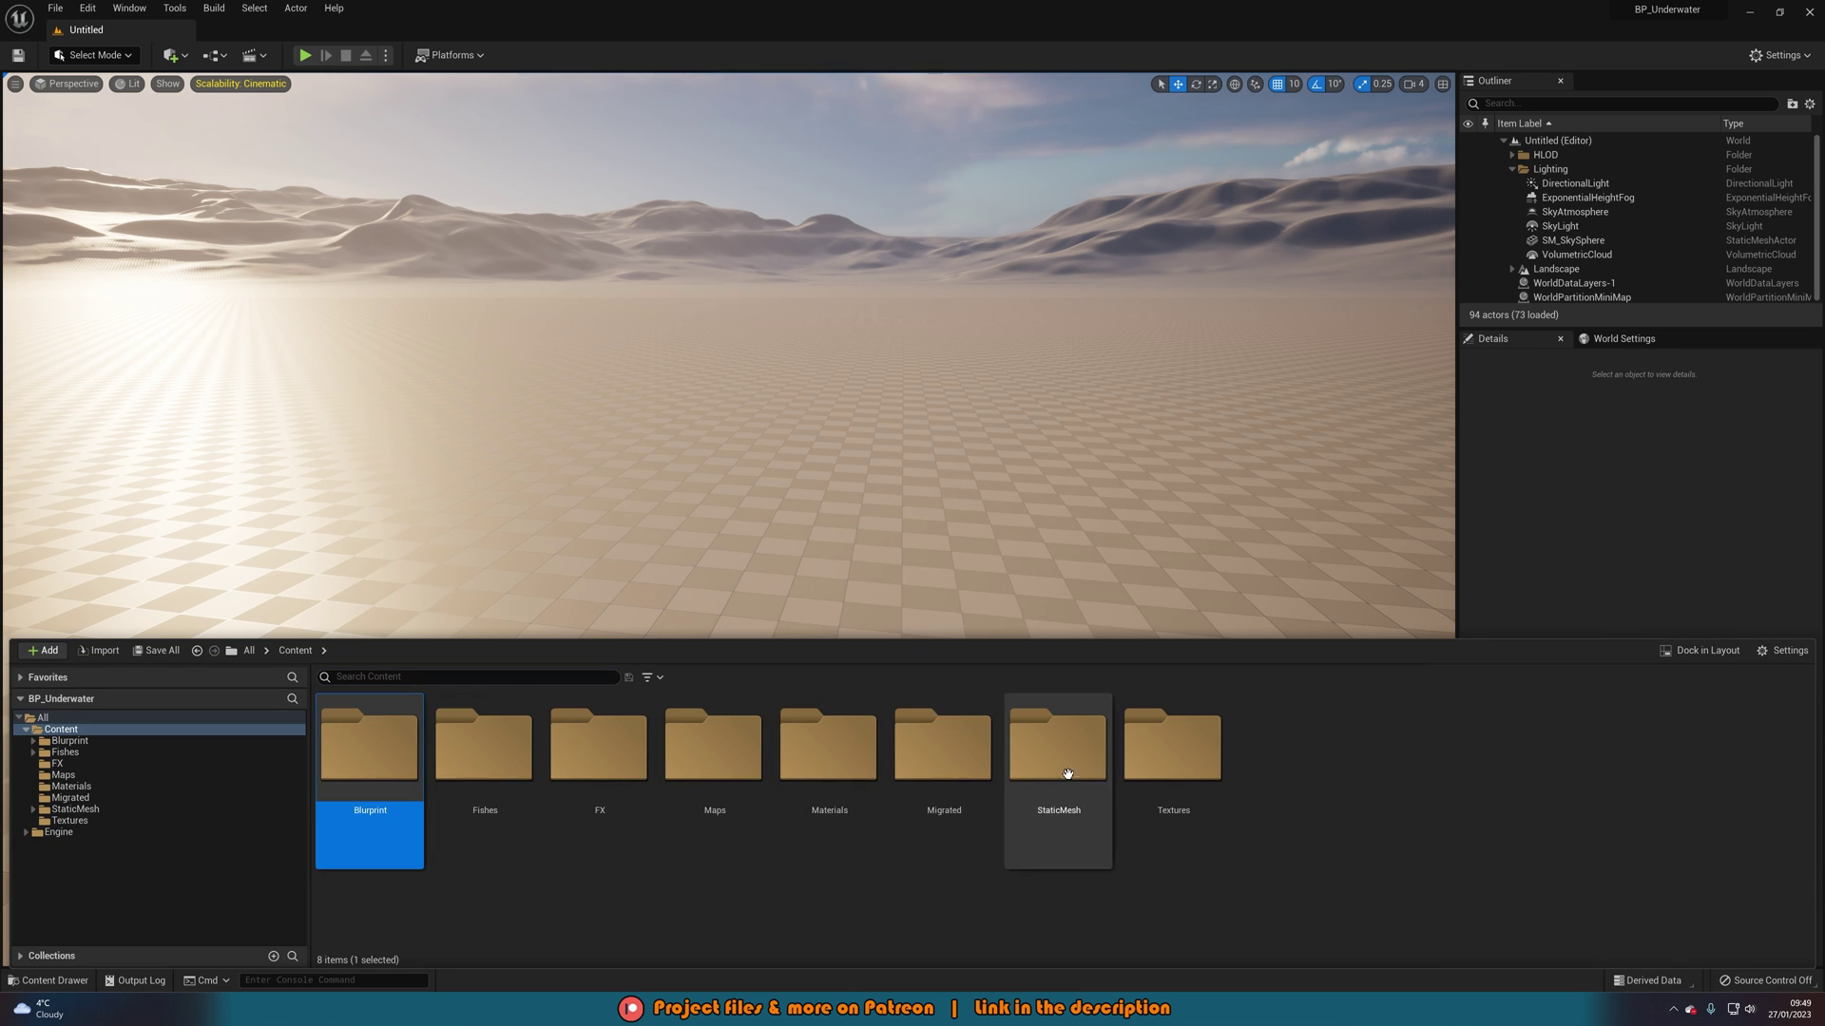
shift+click(1152, 765)
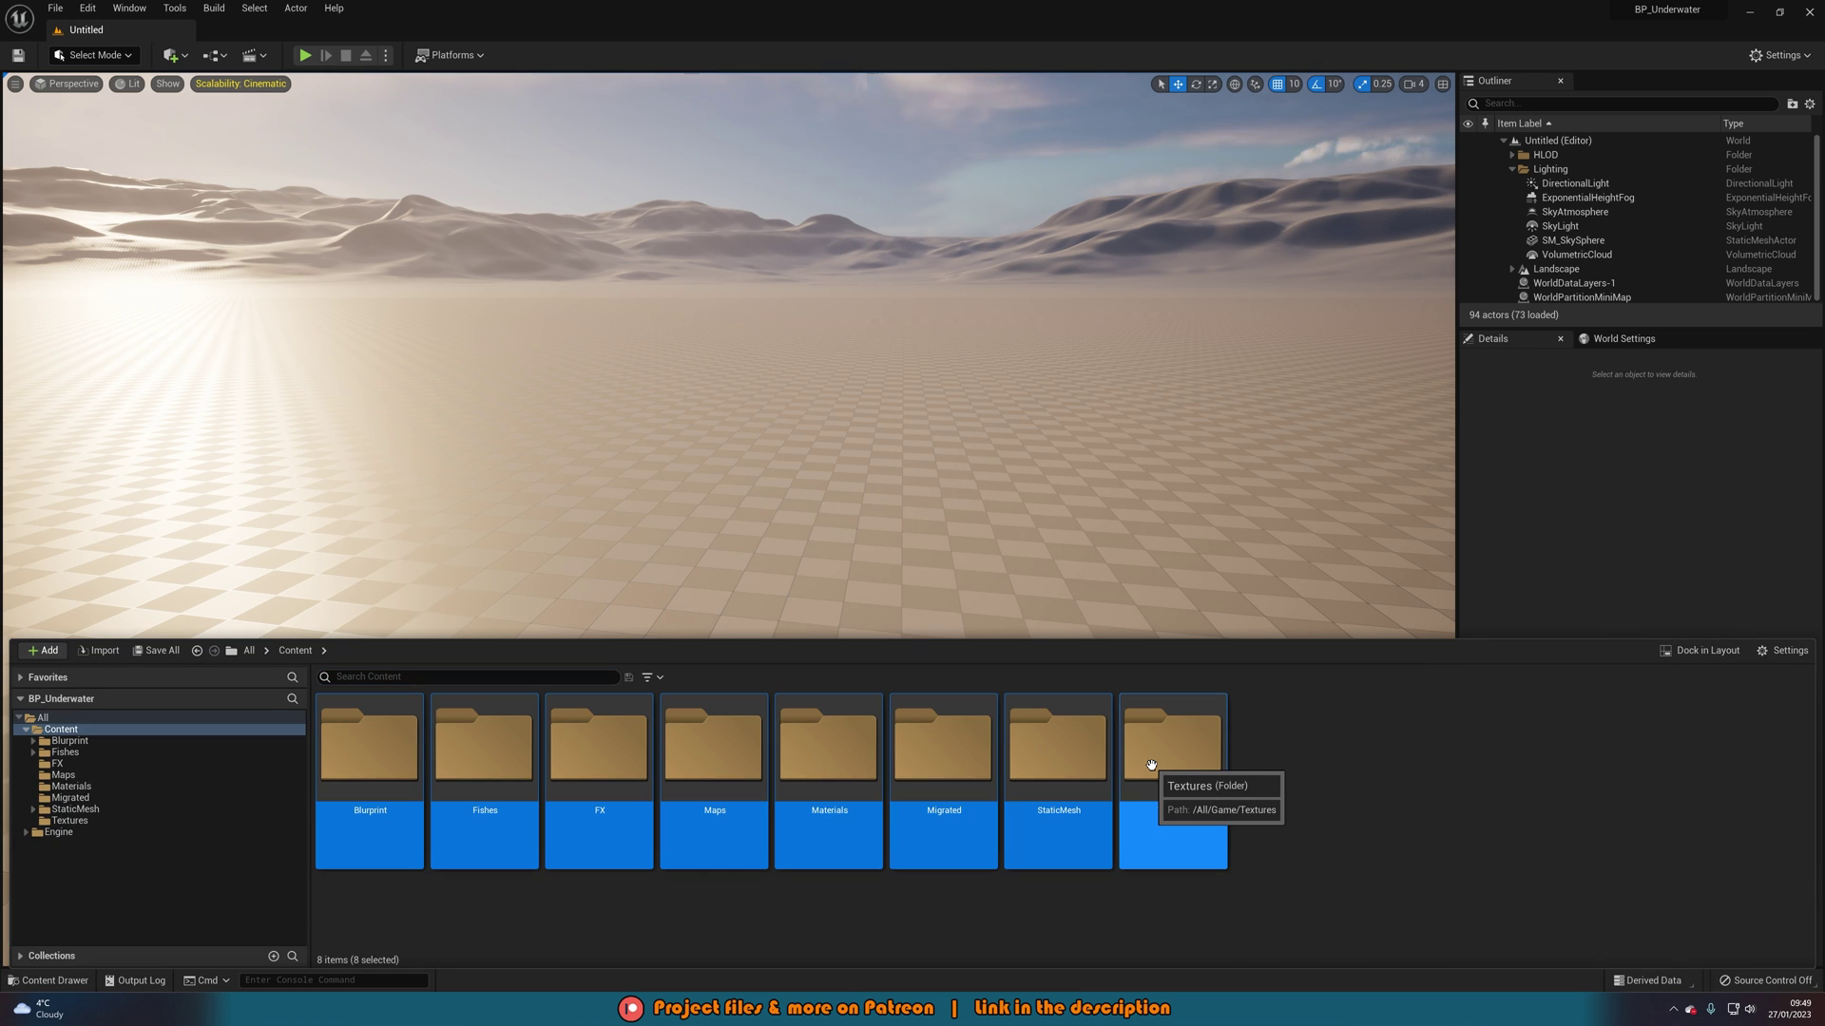
click(380, 758)
shift+click(1149, 760)
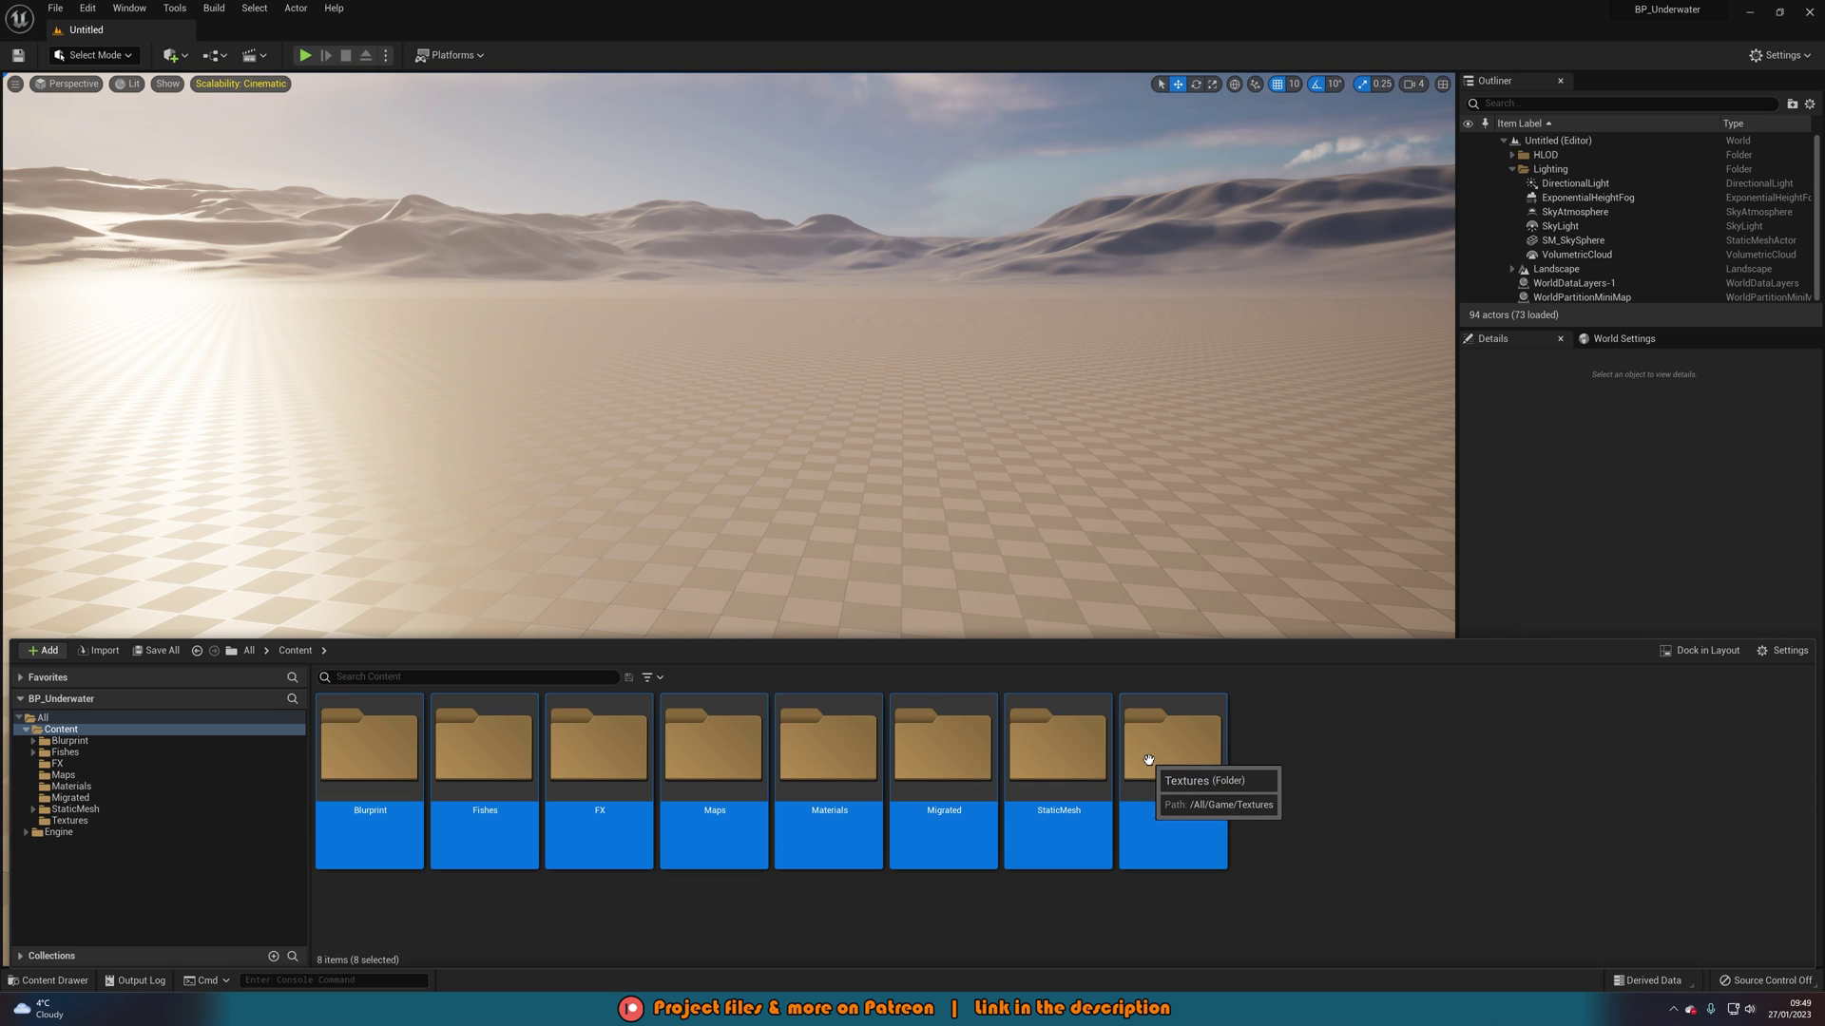
right_click(721, 745)
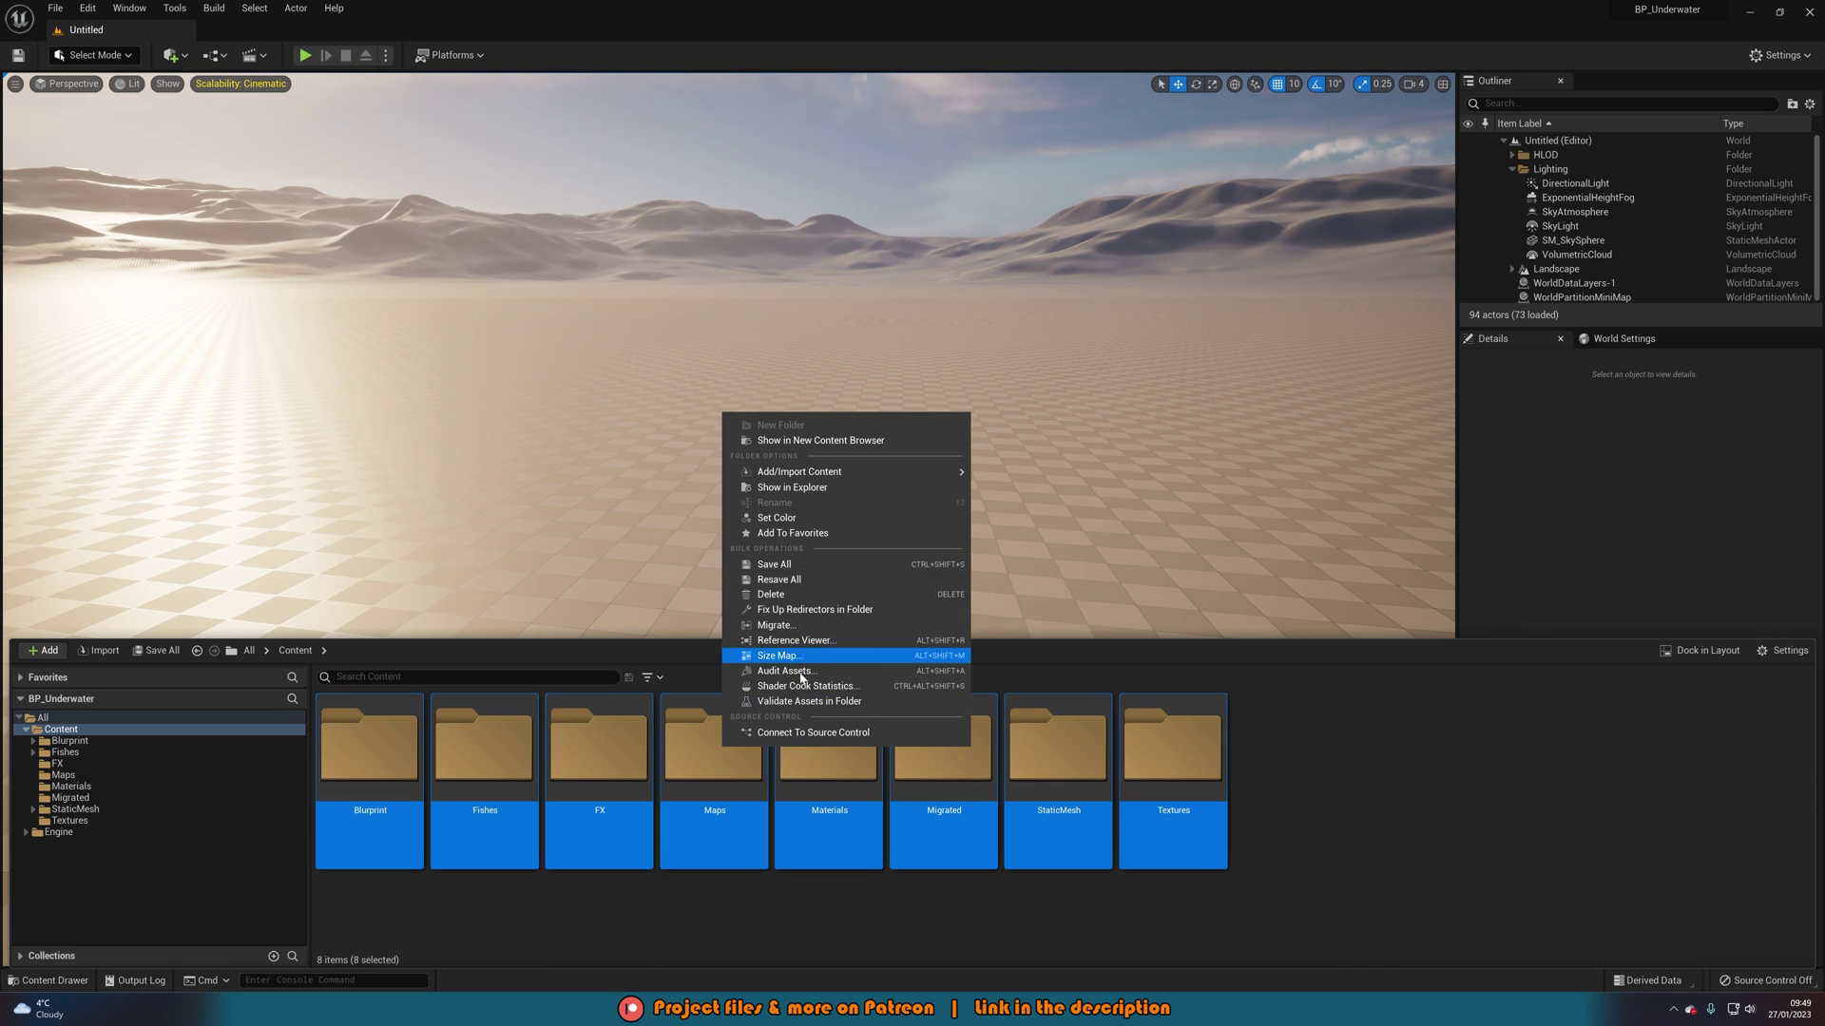
click(827, 625)
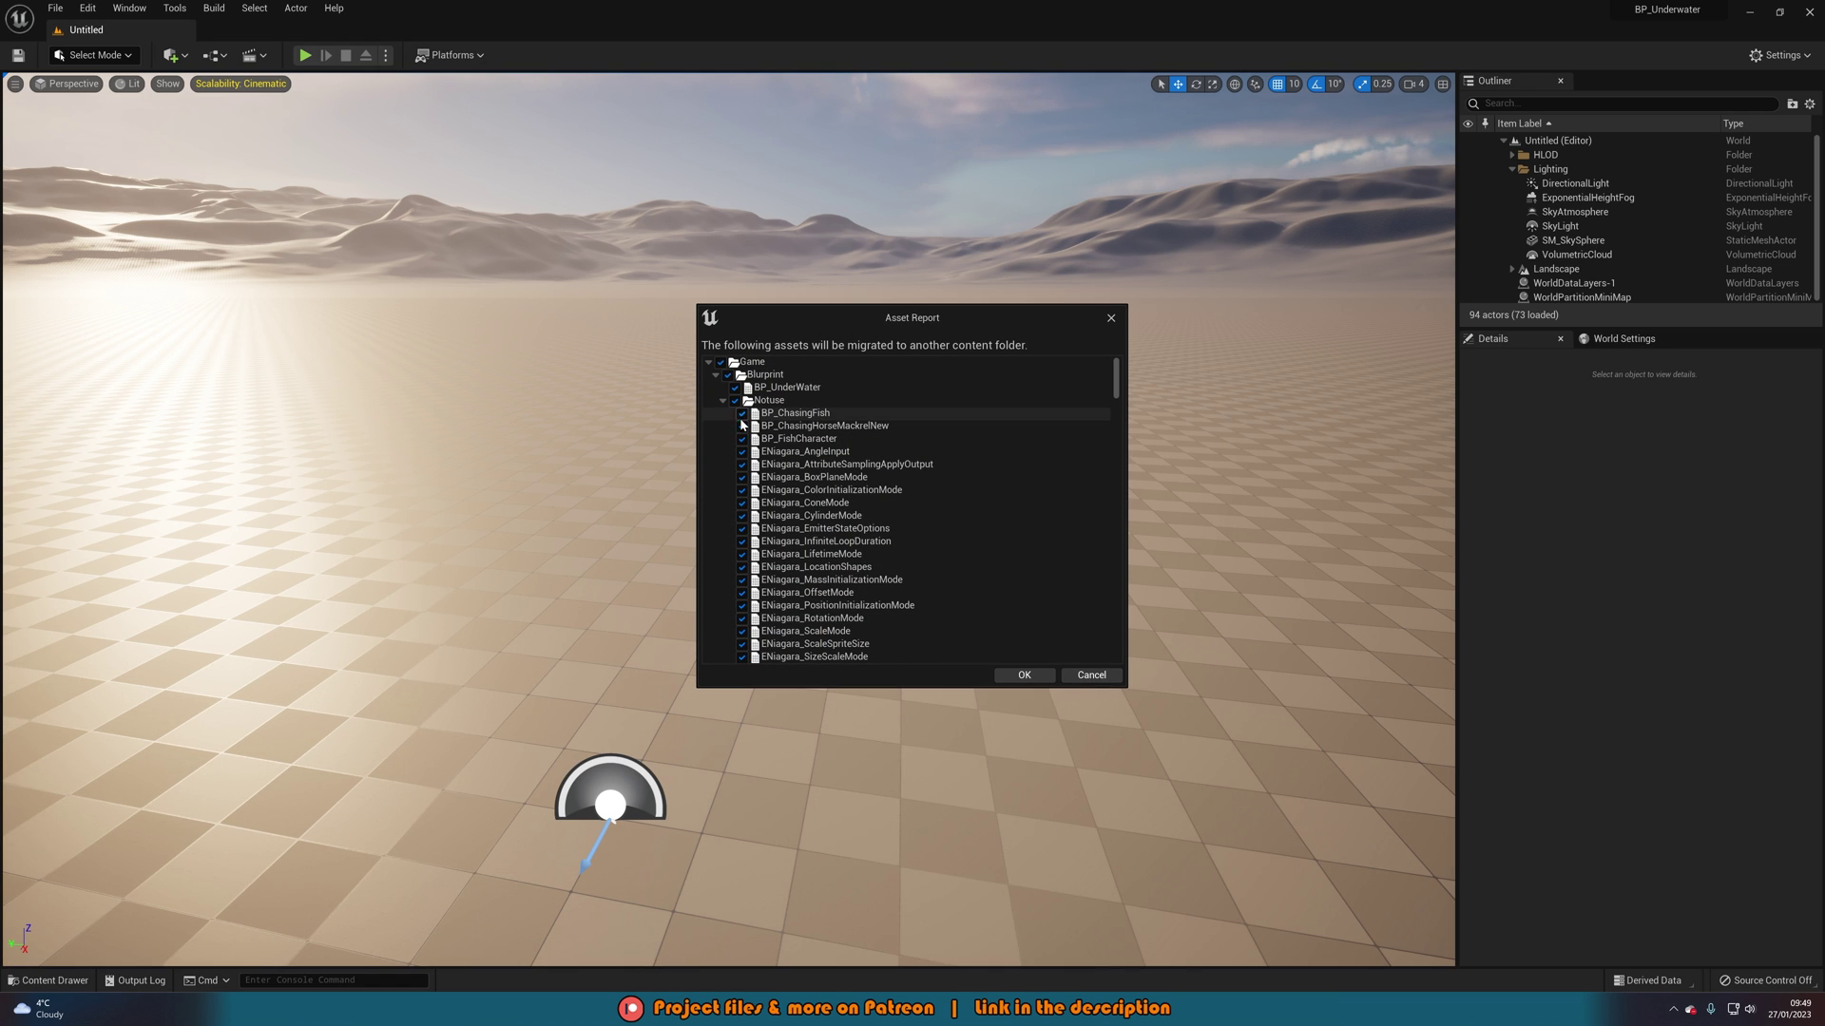
Collapse the Game subfolders and Niagara in the asset report, and accept all listed assets for migration
click(716, 374)
click(716, 388)
click(715, 400)
click(716, 413)
click(716, 426)
click(716, 439)
click(716, 452)
click(715, 464)
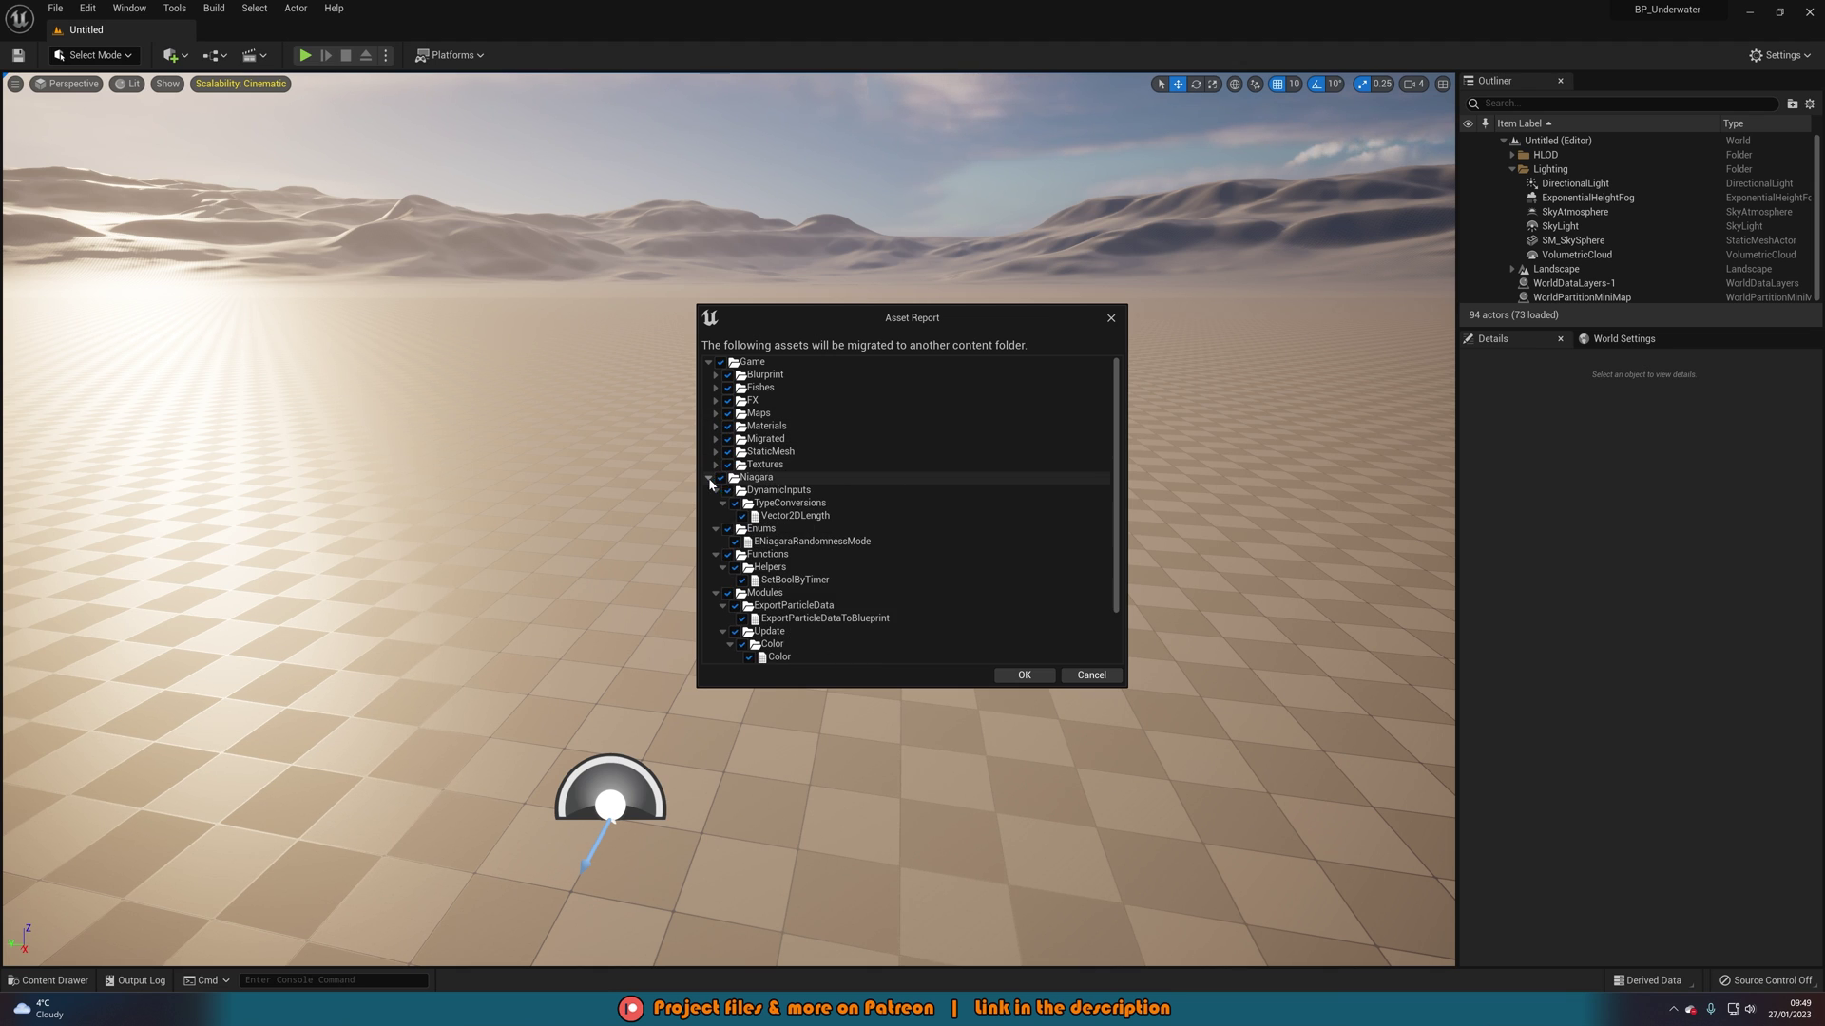
click(708, 477)
click(1023, 674)
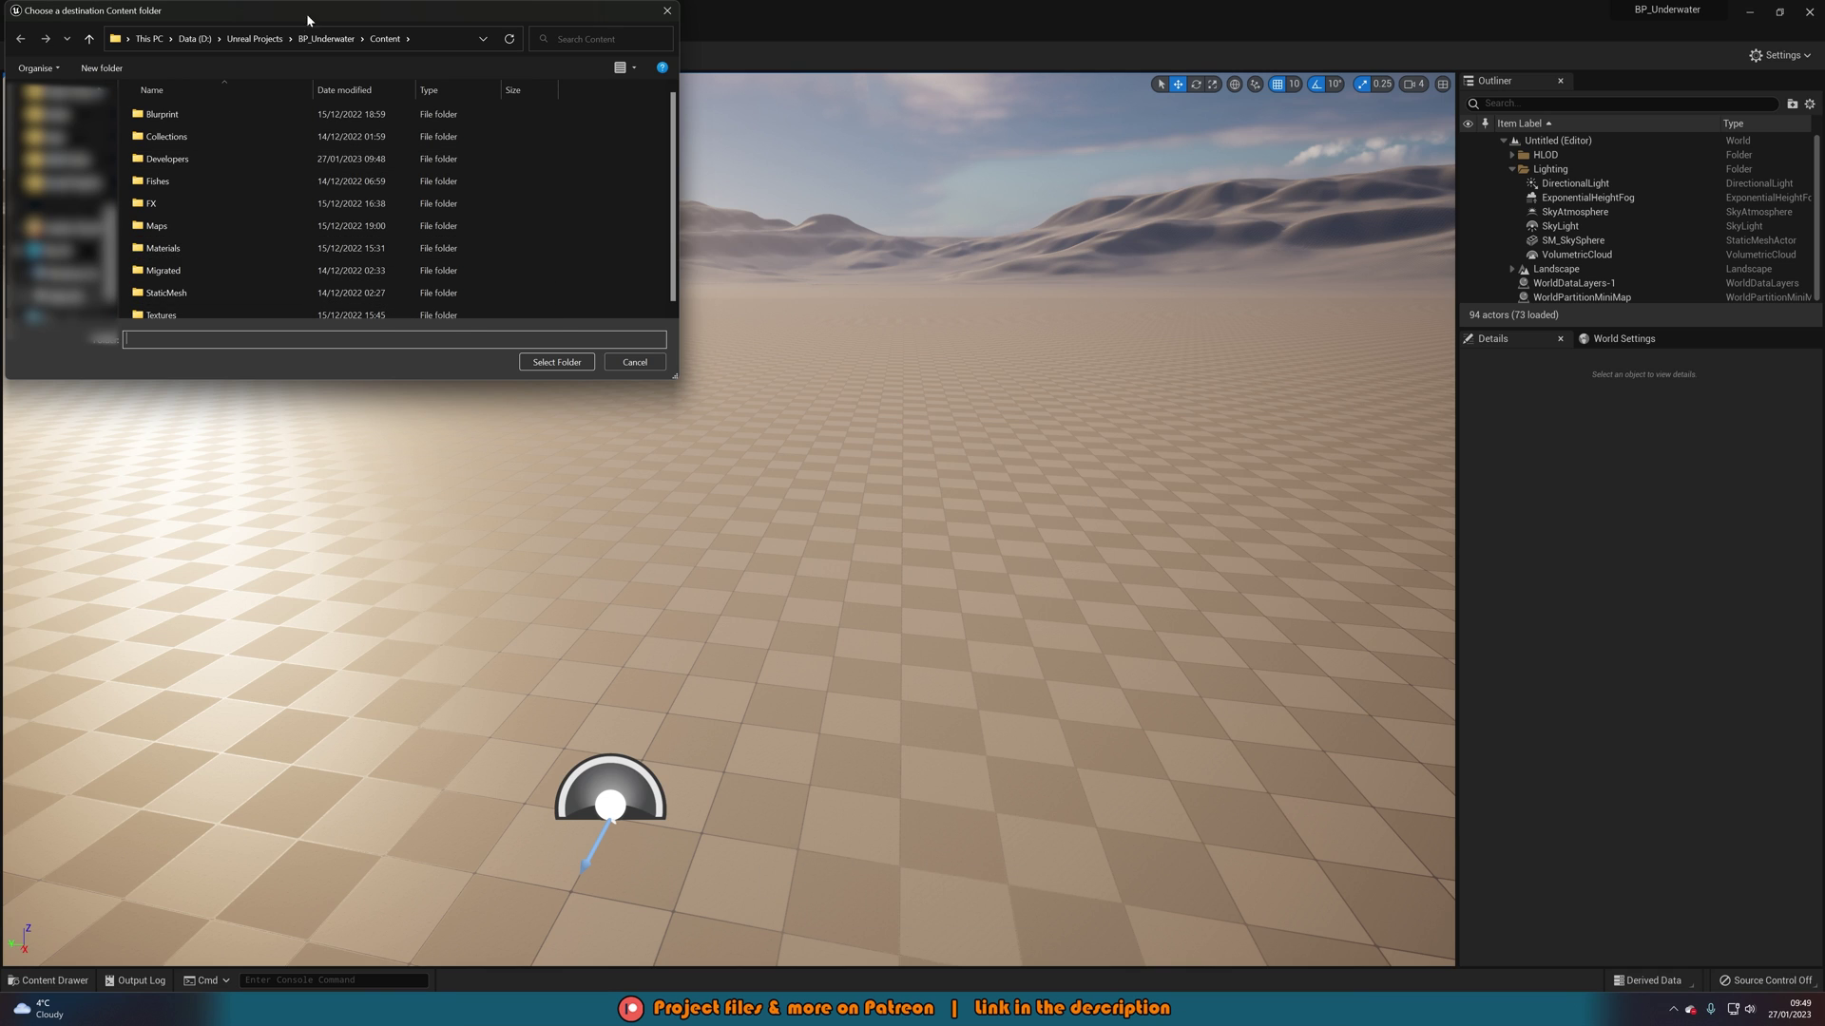
Choose the AvatarTutorial project's Content folder in Unreal Projects as the migration destination
click(254, 40)
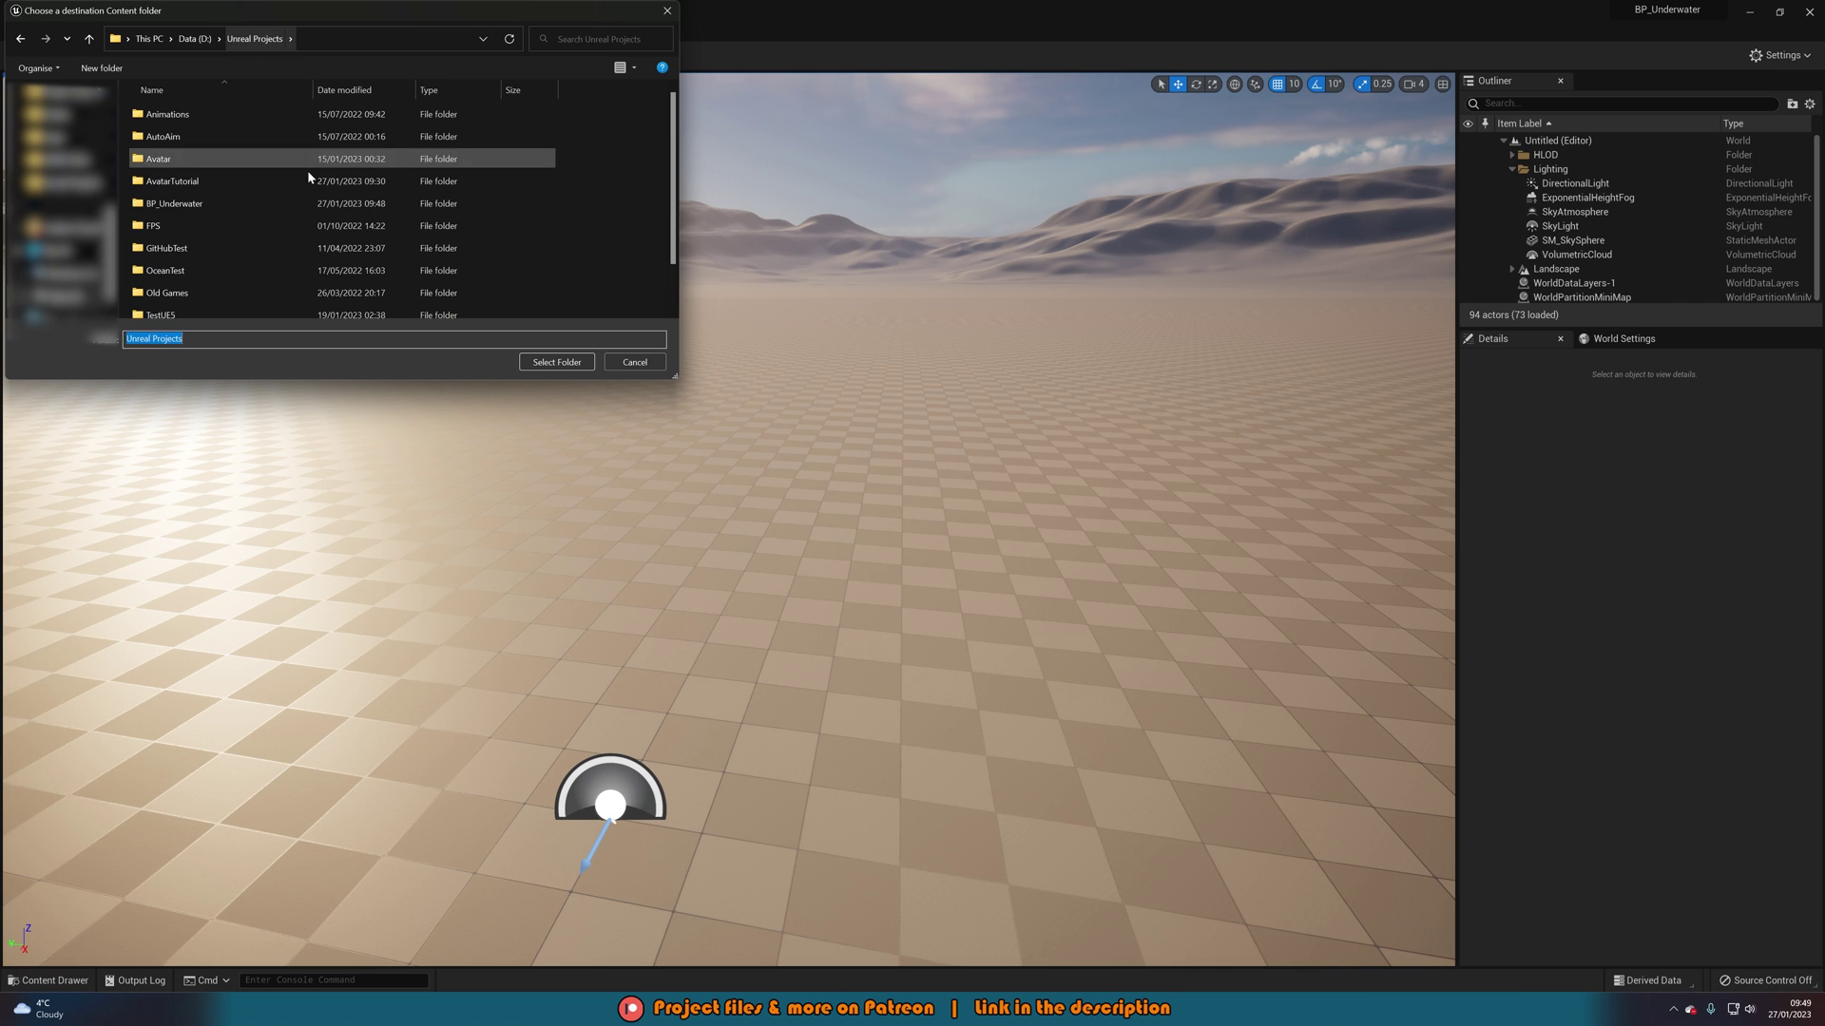
double_click(217, 182)
double_click(195, 138)
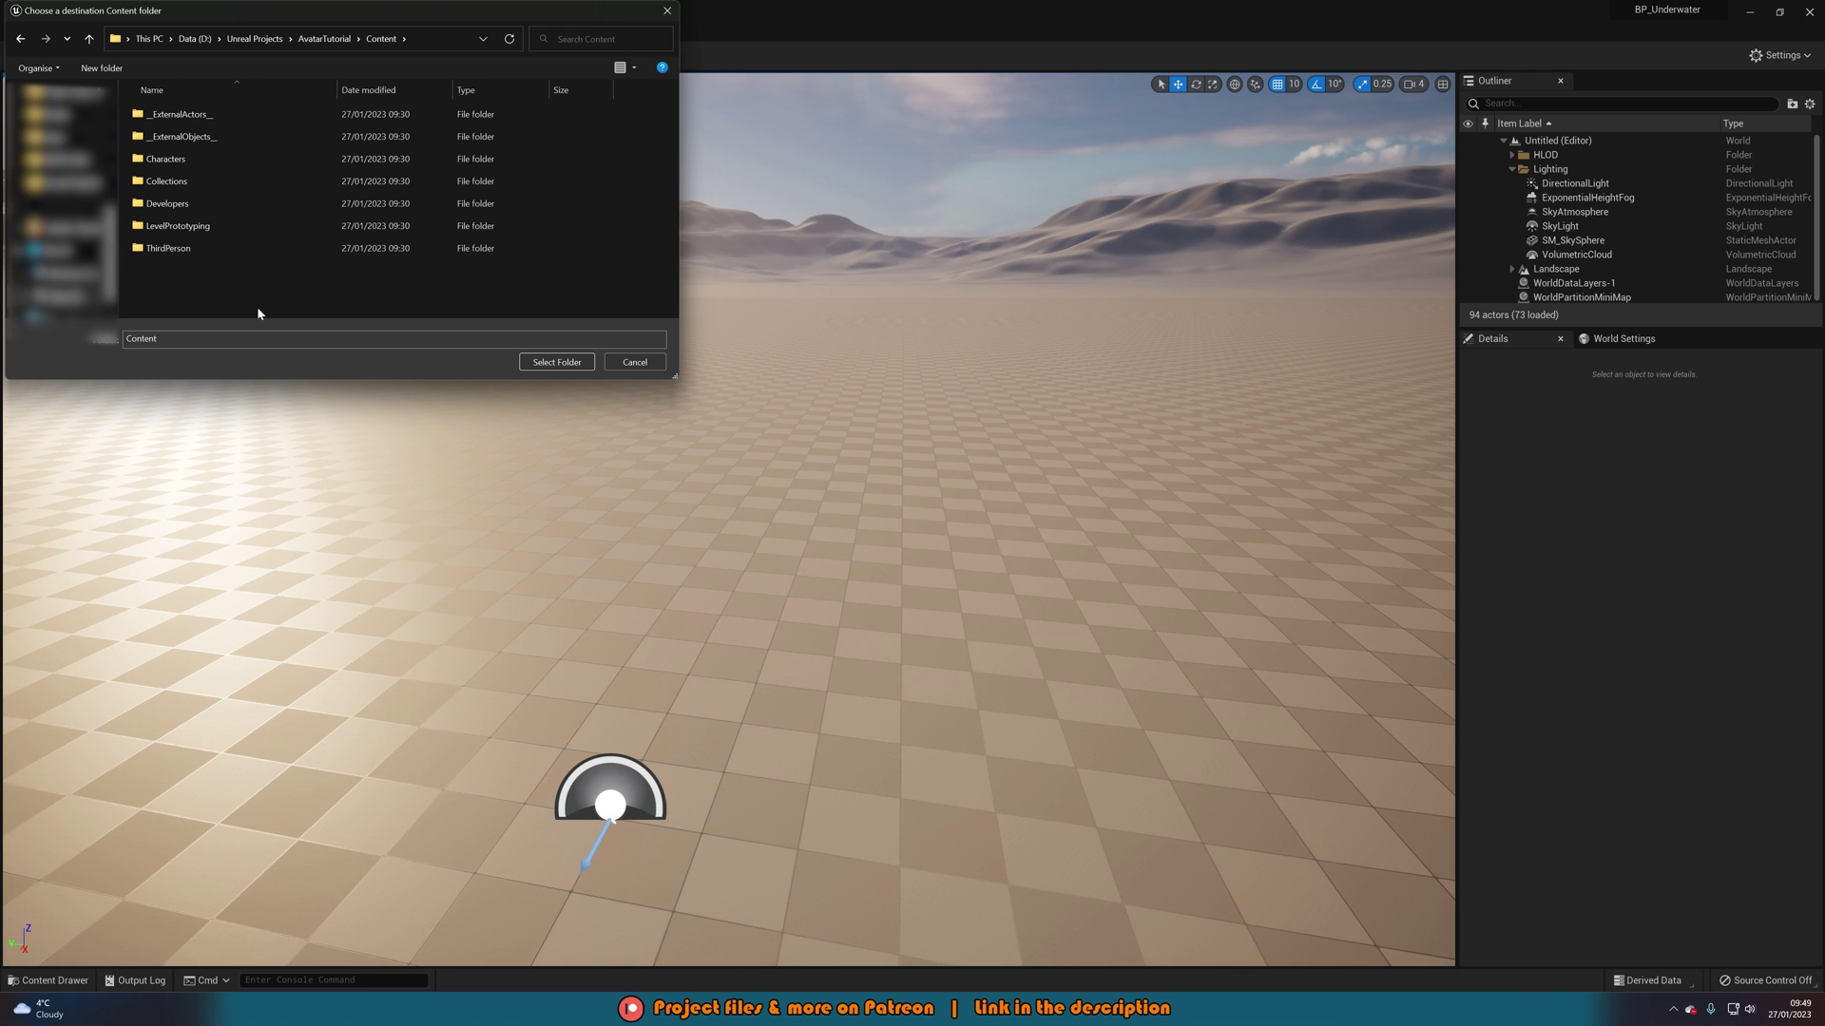
click(556, 362)
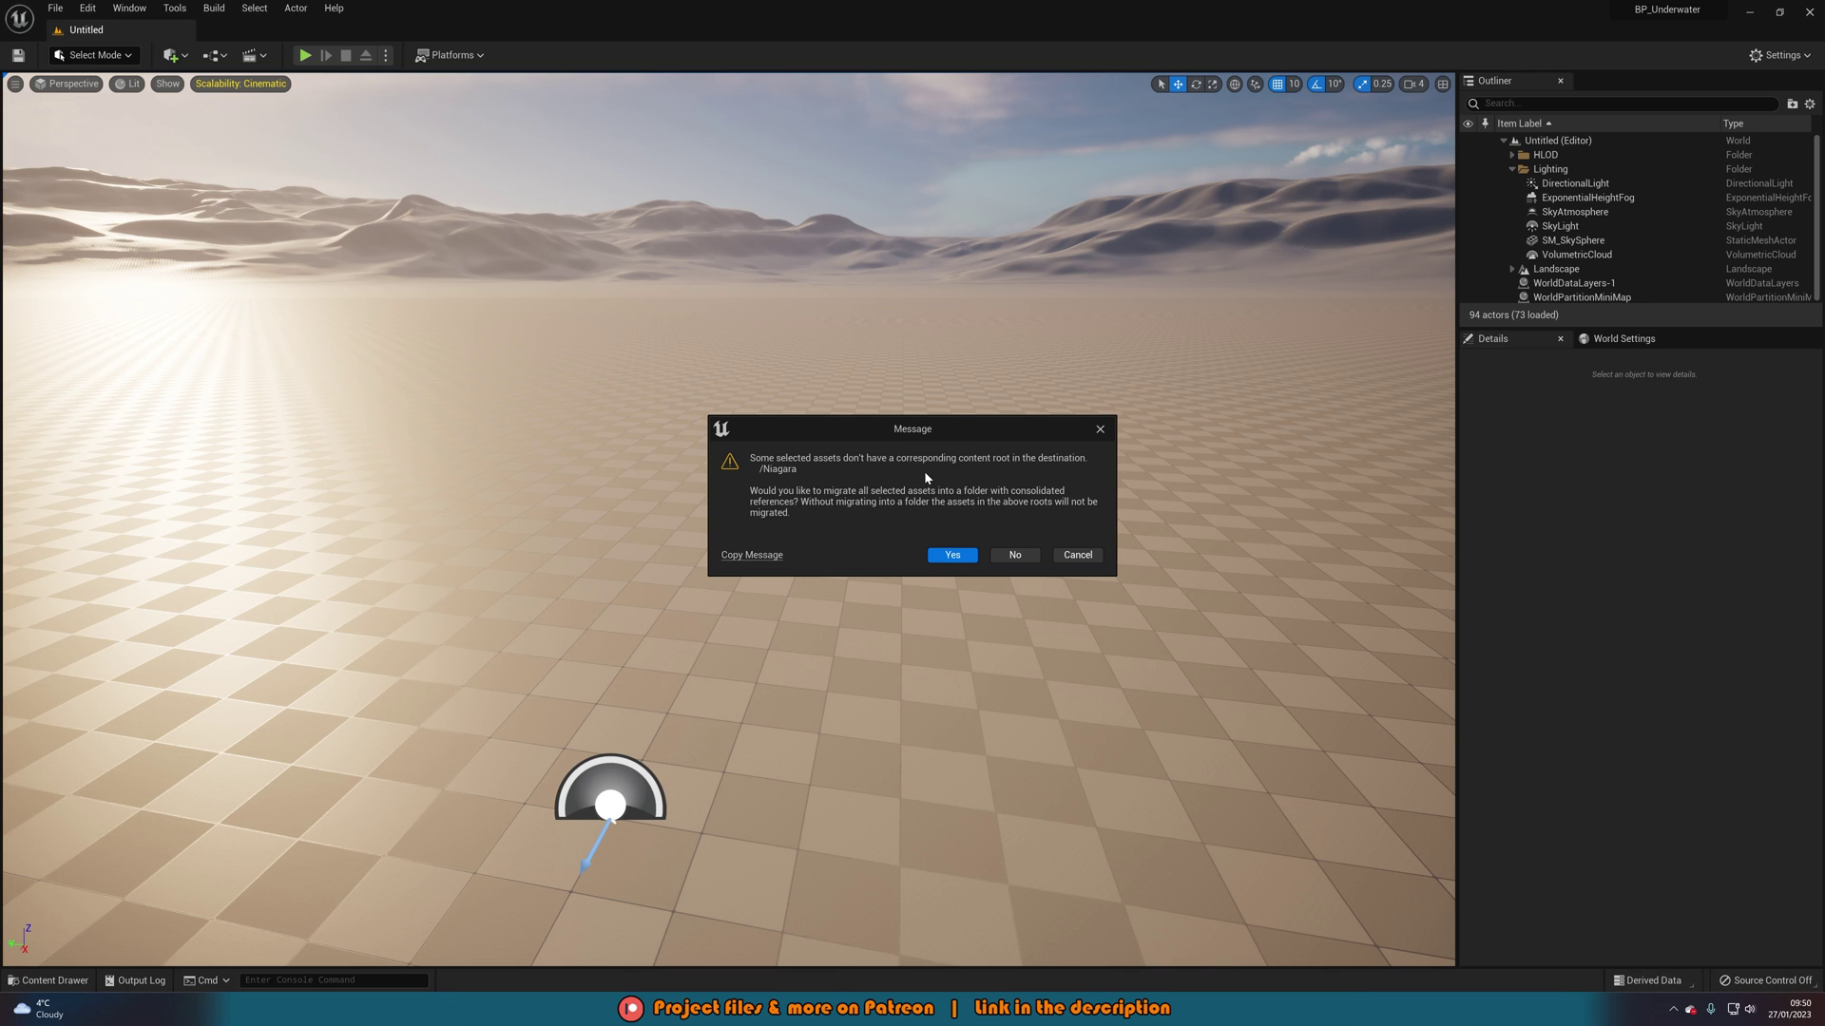
Agree to consolidate the migrated assets into one folder and name it UnderwaterEnvironment
click(954, 555)
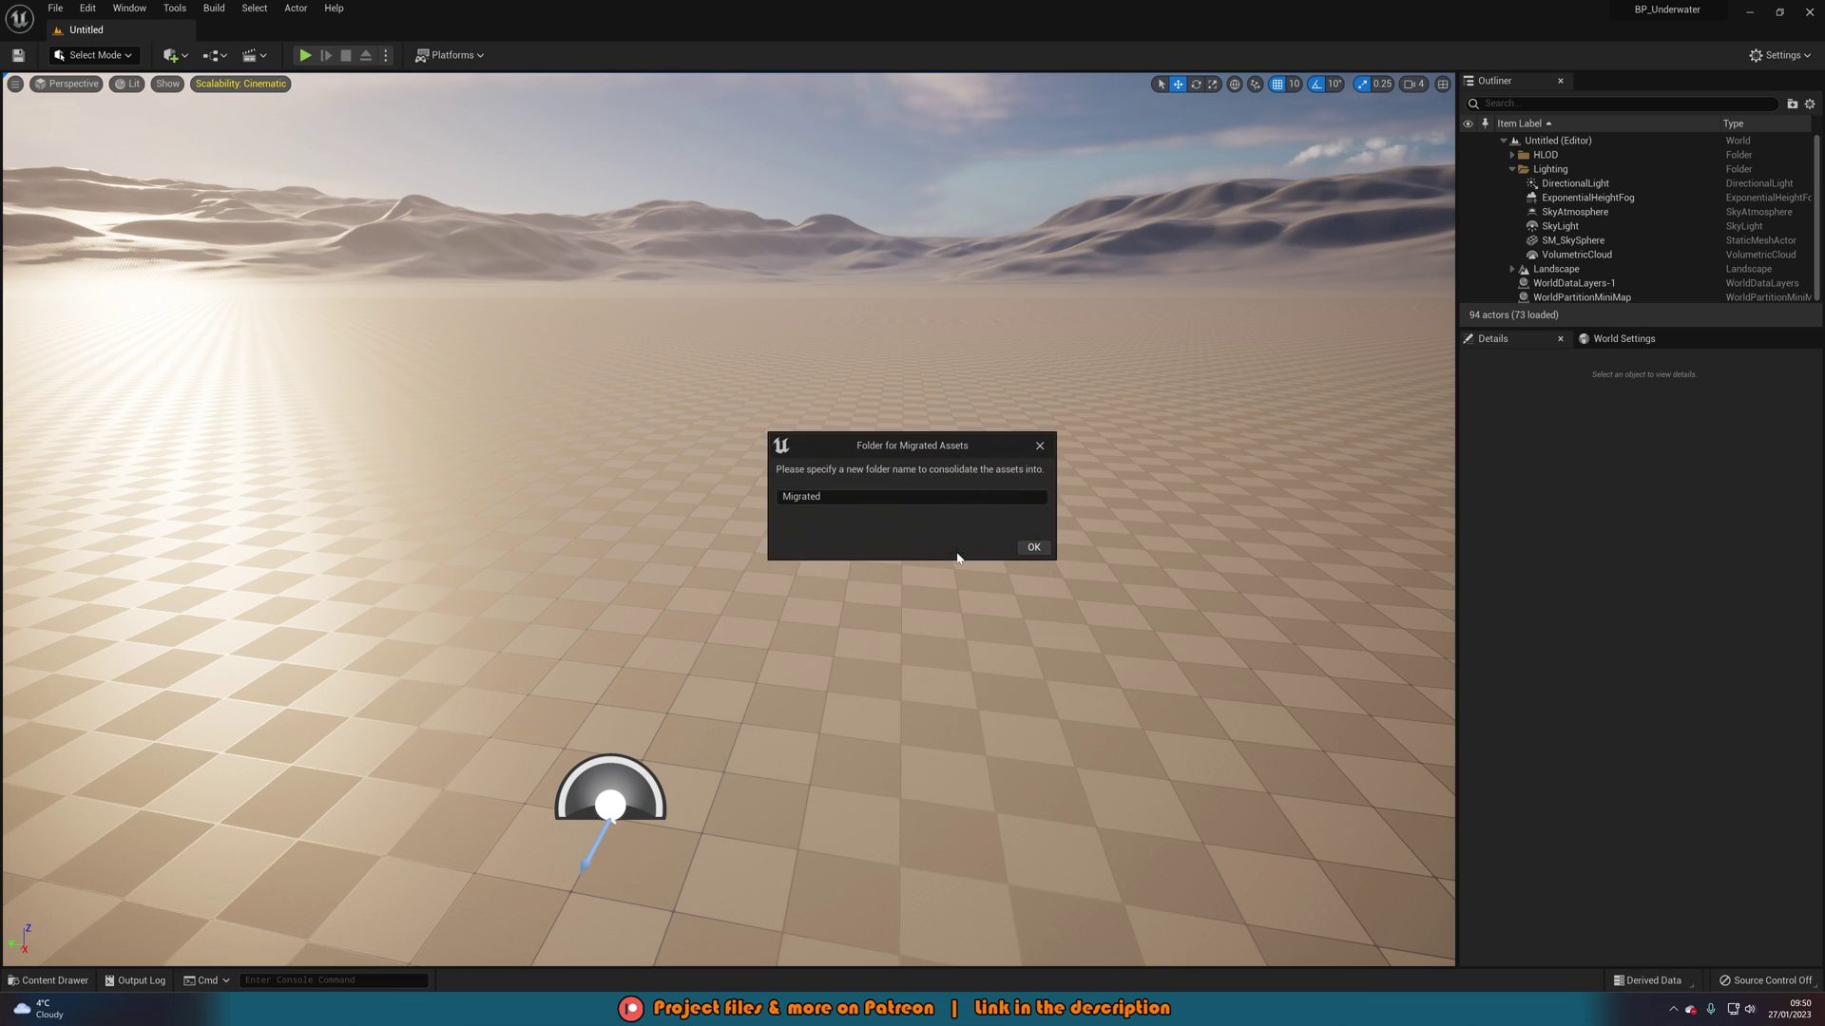
click(842, 495)
key(ctrl+a)
text(U)
click(1033, 547)
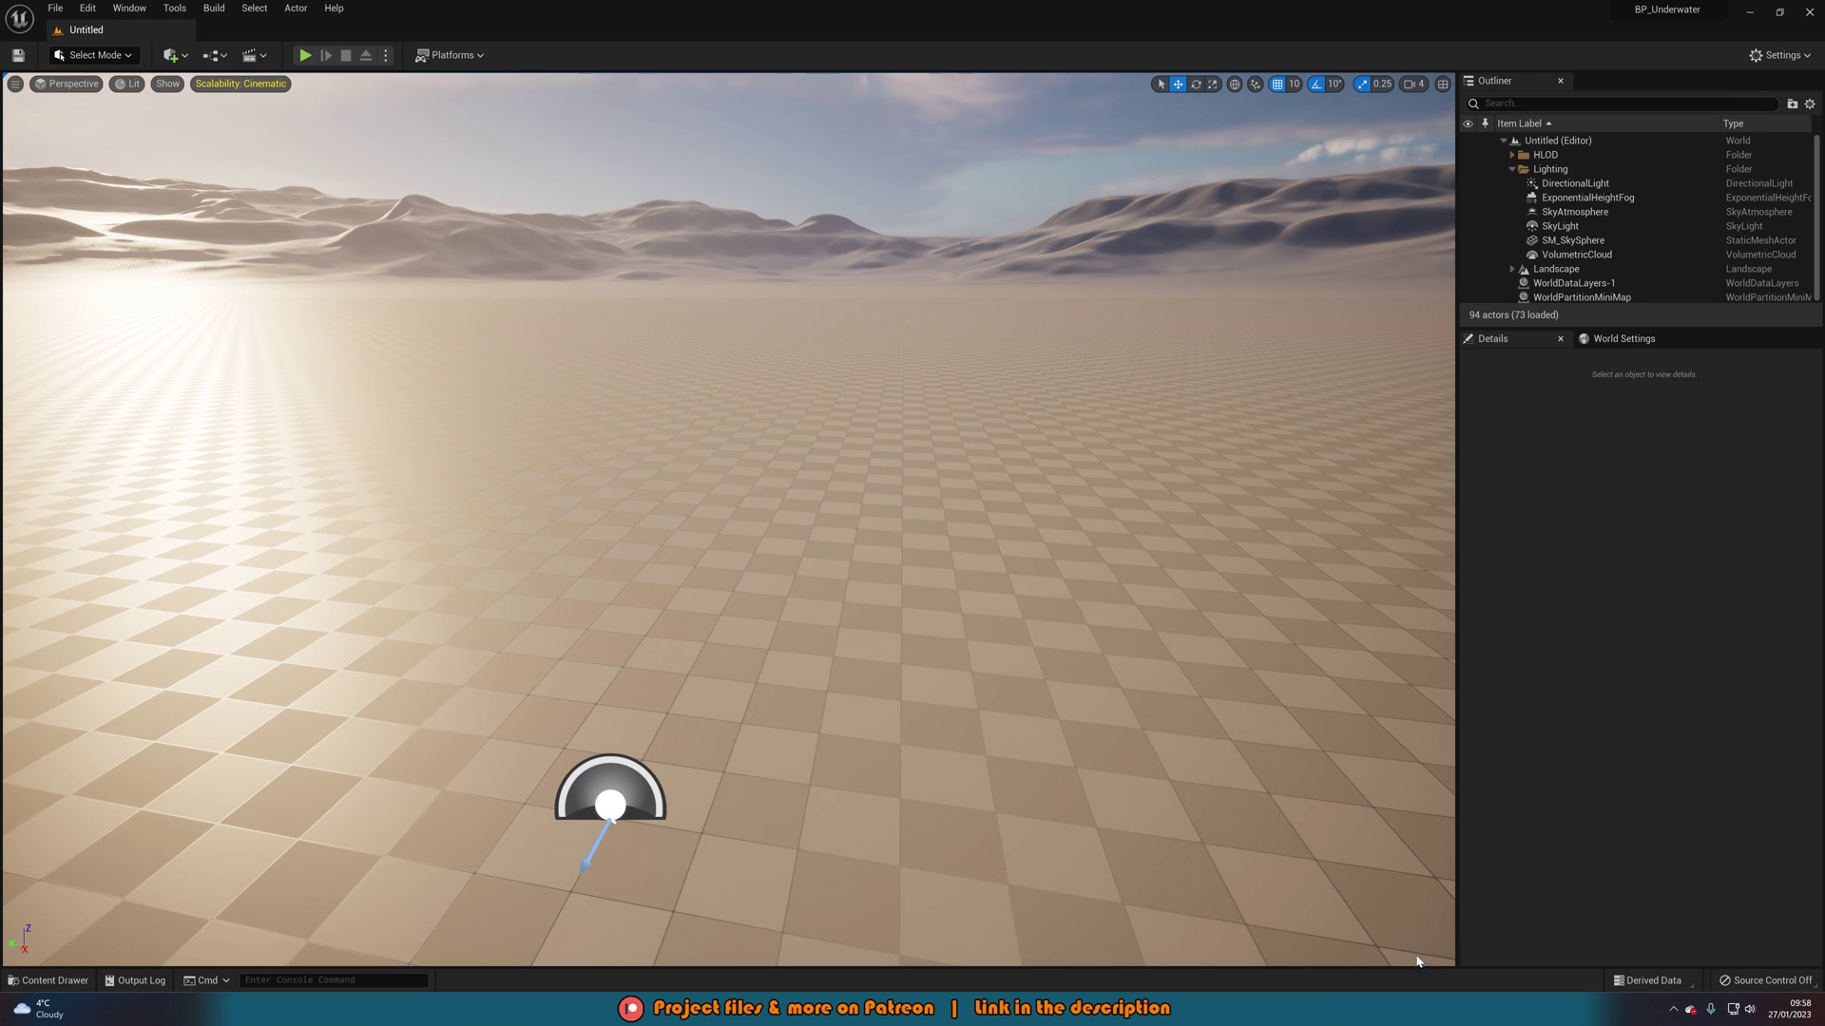
Switch to the AvatarTutorial project and open the UnderwaterEnvironment folder in its content
mouse_move(1177, 969)
click(1122, 946)
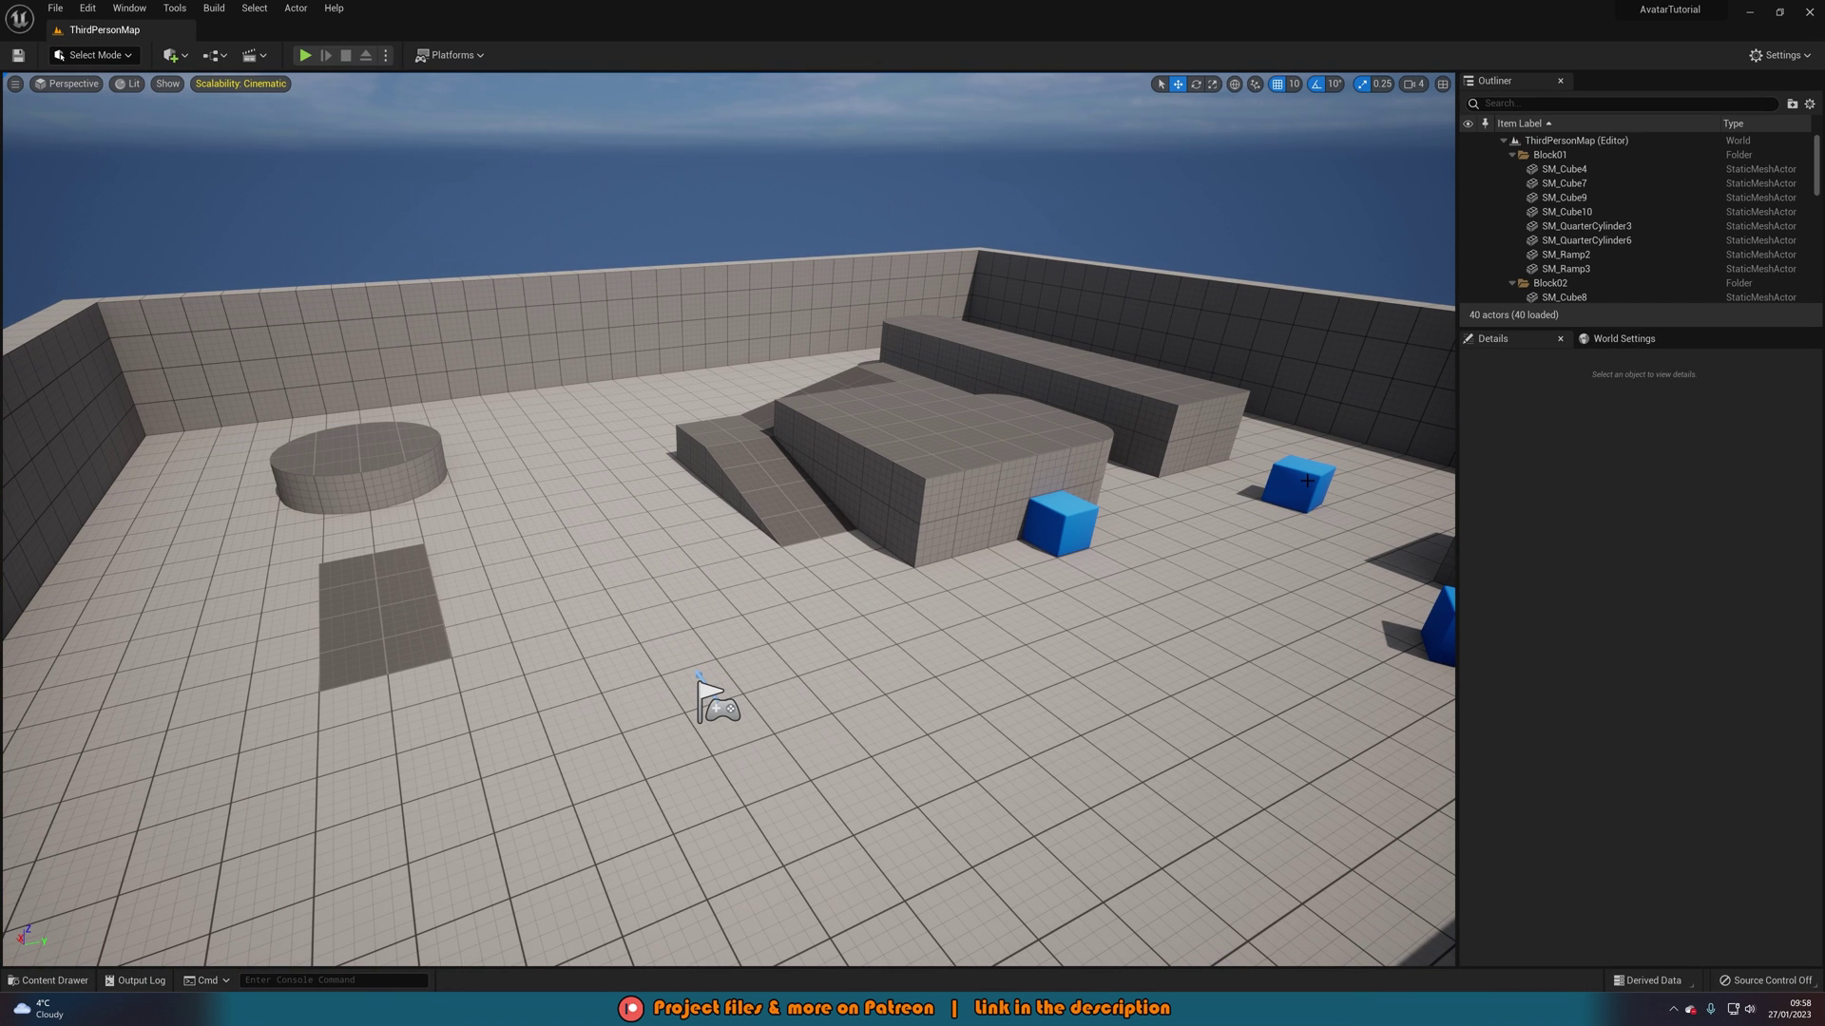
key(ctrl+space)
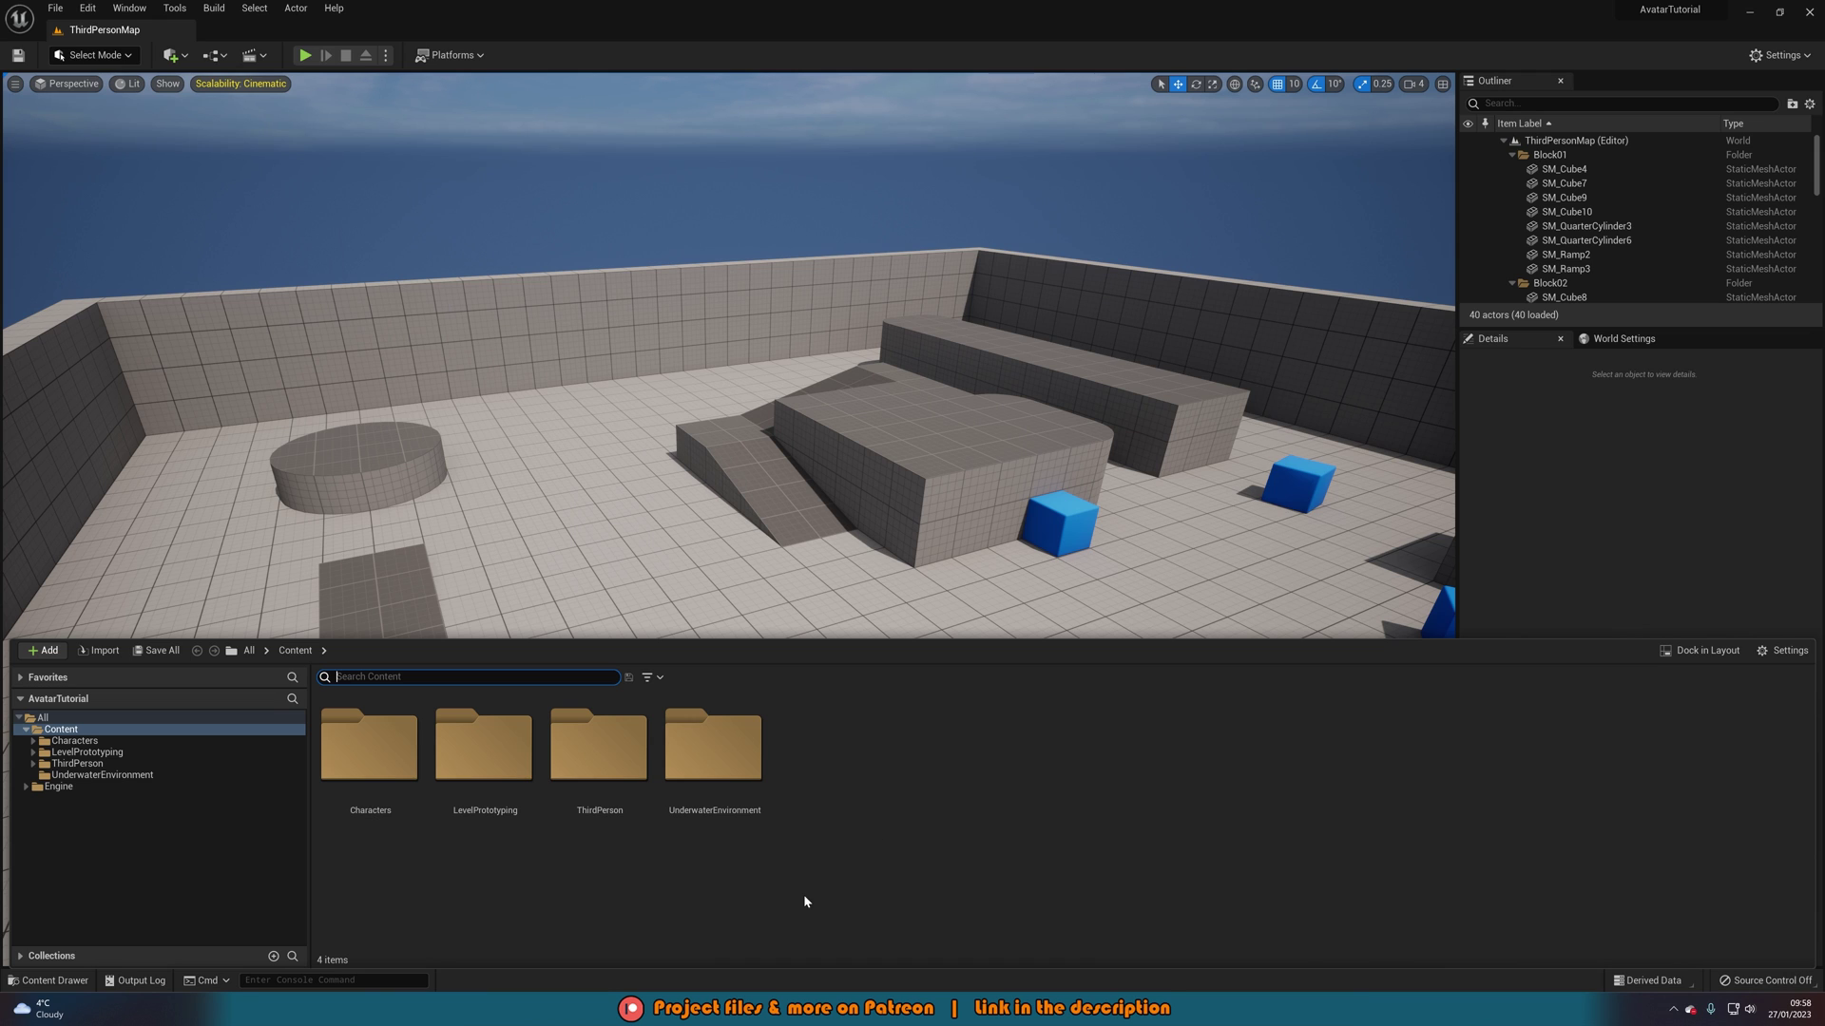
double_click(727, 757)
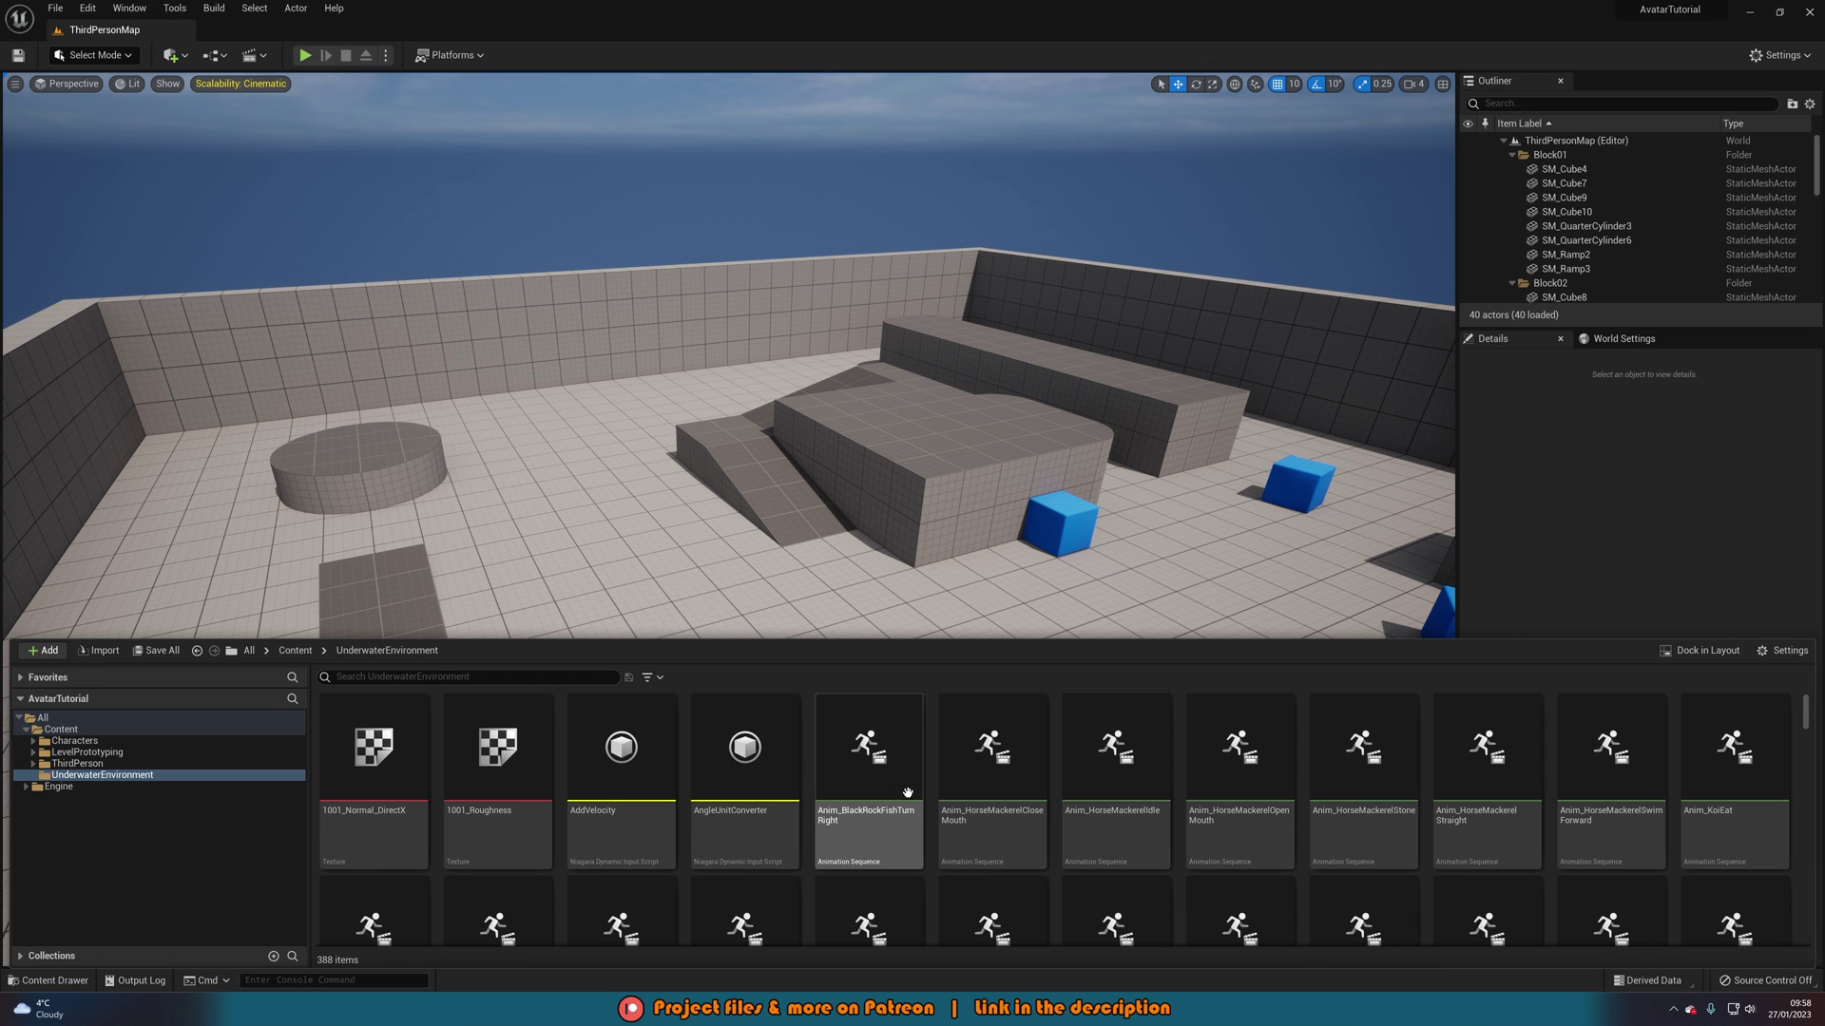
Place the BP_UnderWater blueprint on the level floor at about X 1650, Y 1200, Z 0
scroll(742, 779, down, 5)
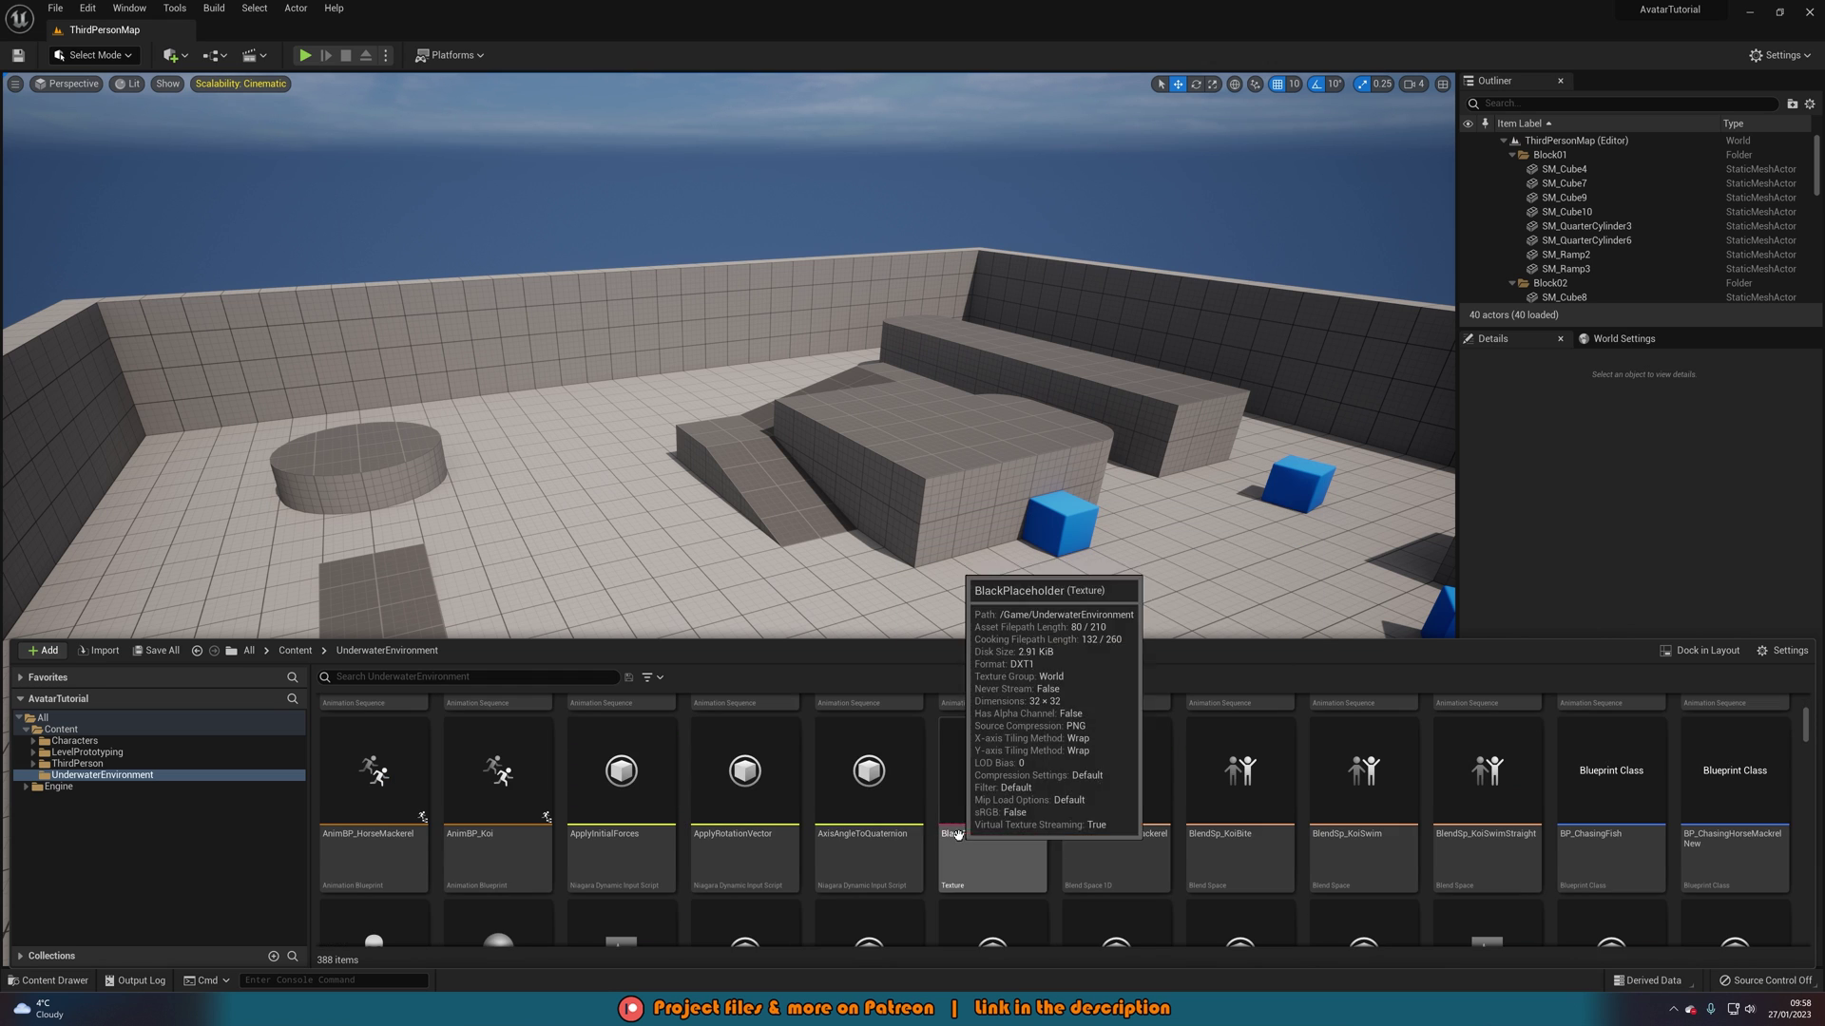
scroll(958, 835, down, 2)
scroll(958, 835, down, 1)
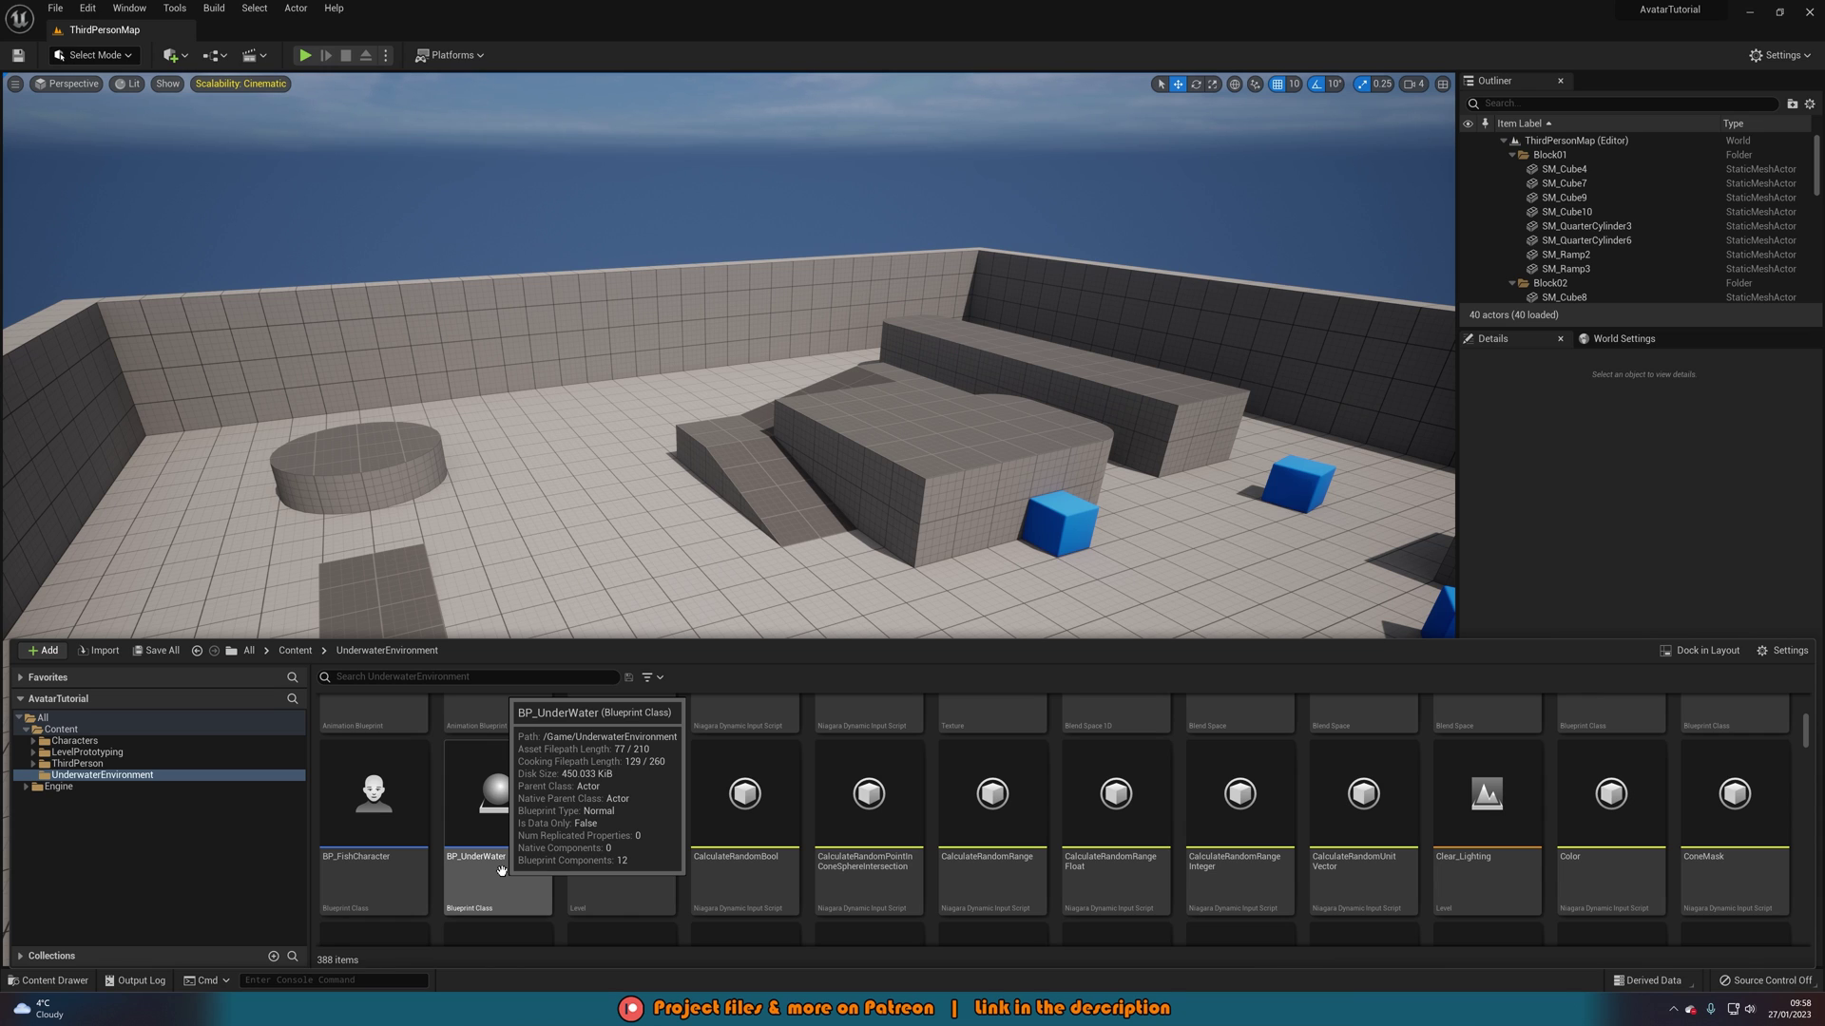
drag(501, 871, 614, 527)
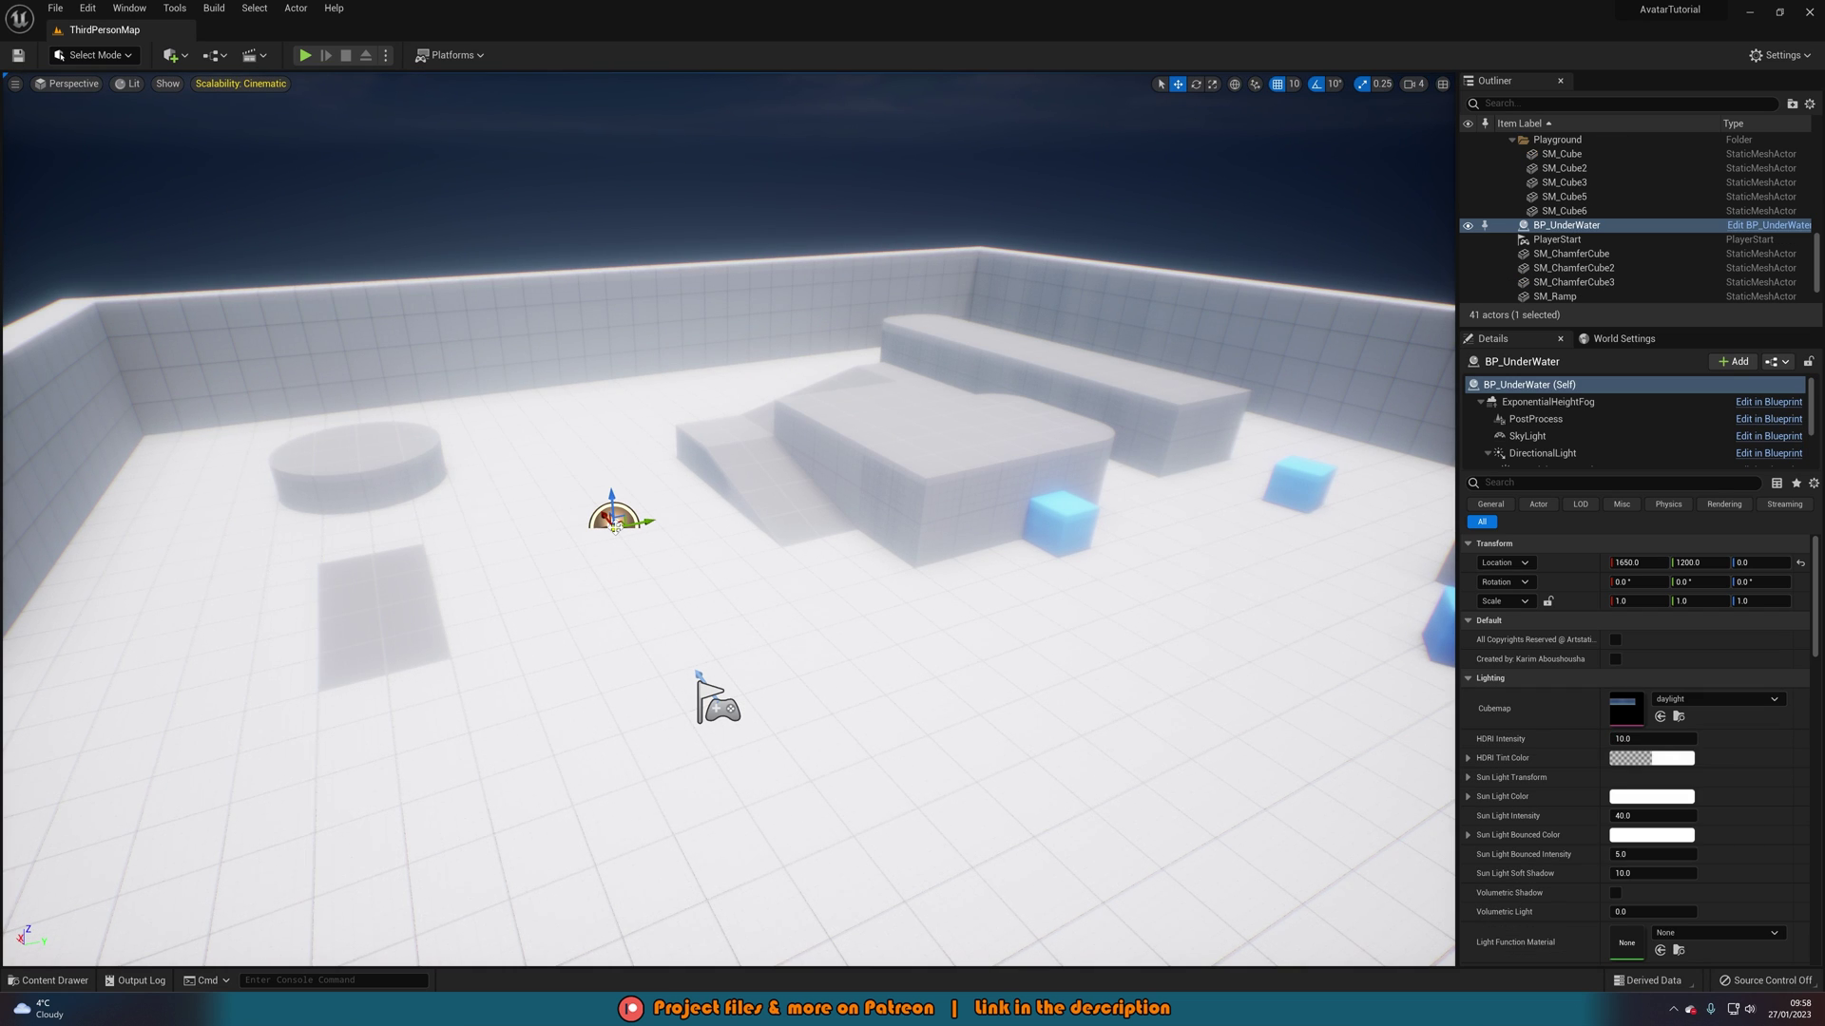
Delete the BP_UnderWater blueprint from ThirdPersonMap
key(Escape)
right_drag(615, 526, 615, 526)
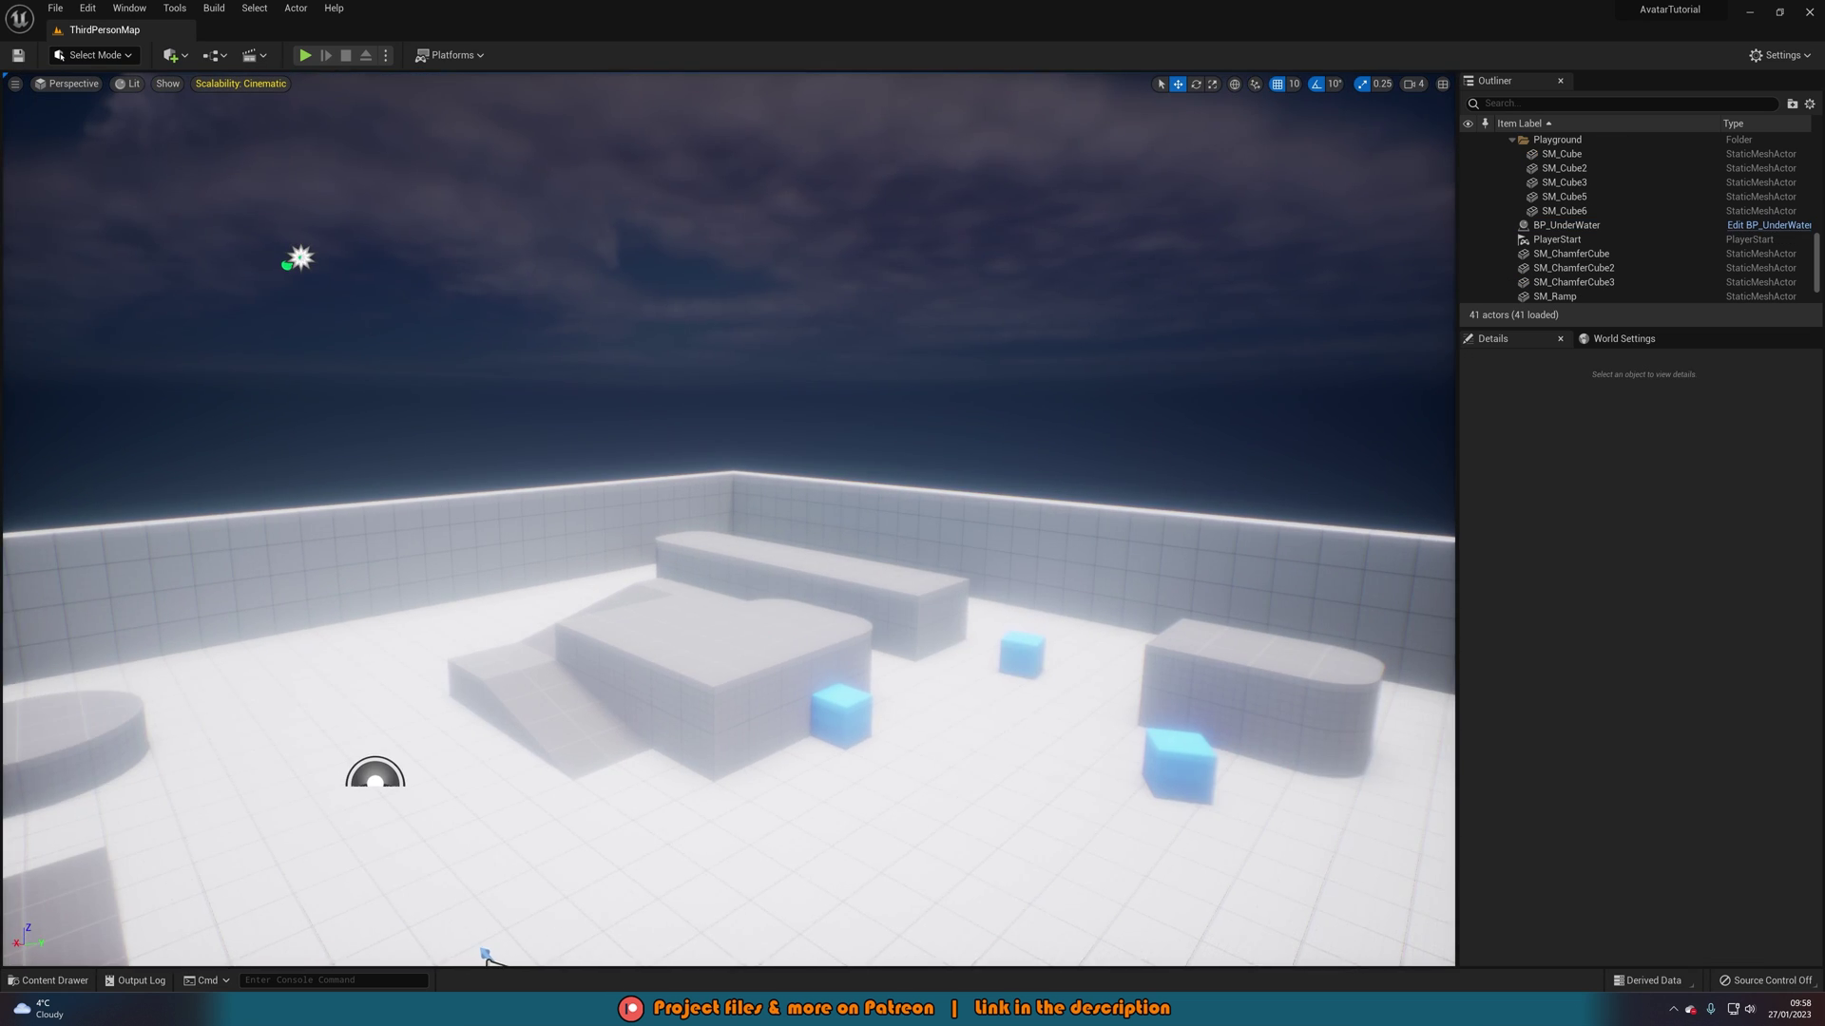
right_drag(921, 540, 921, 541)
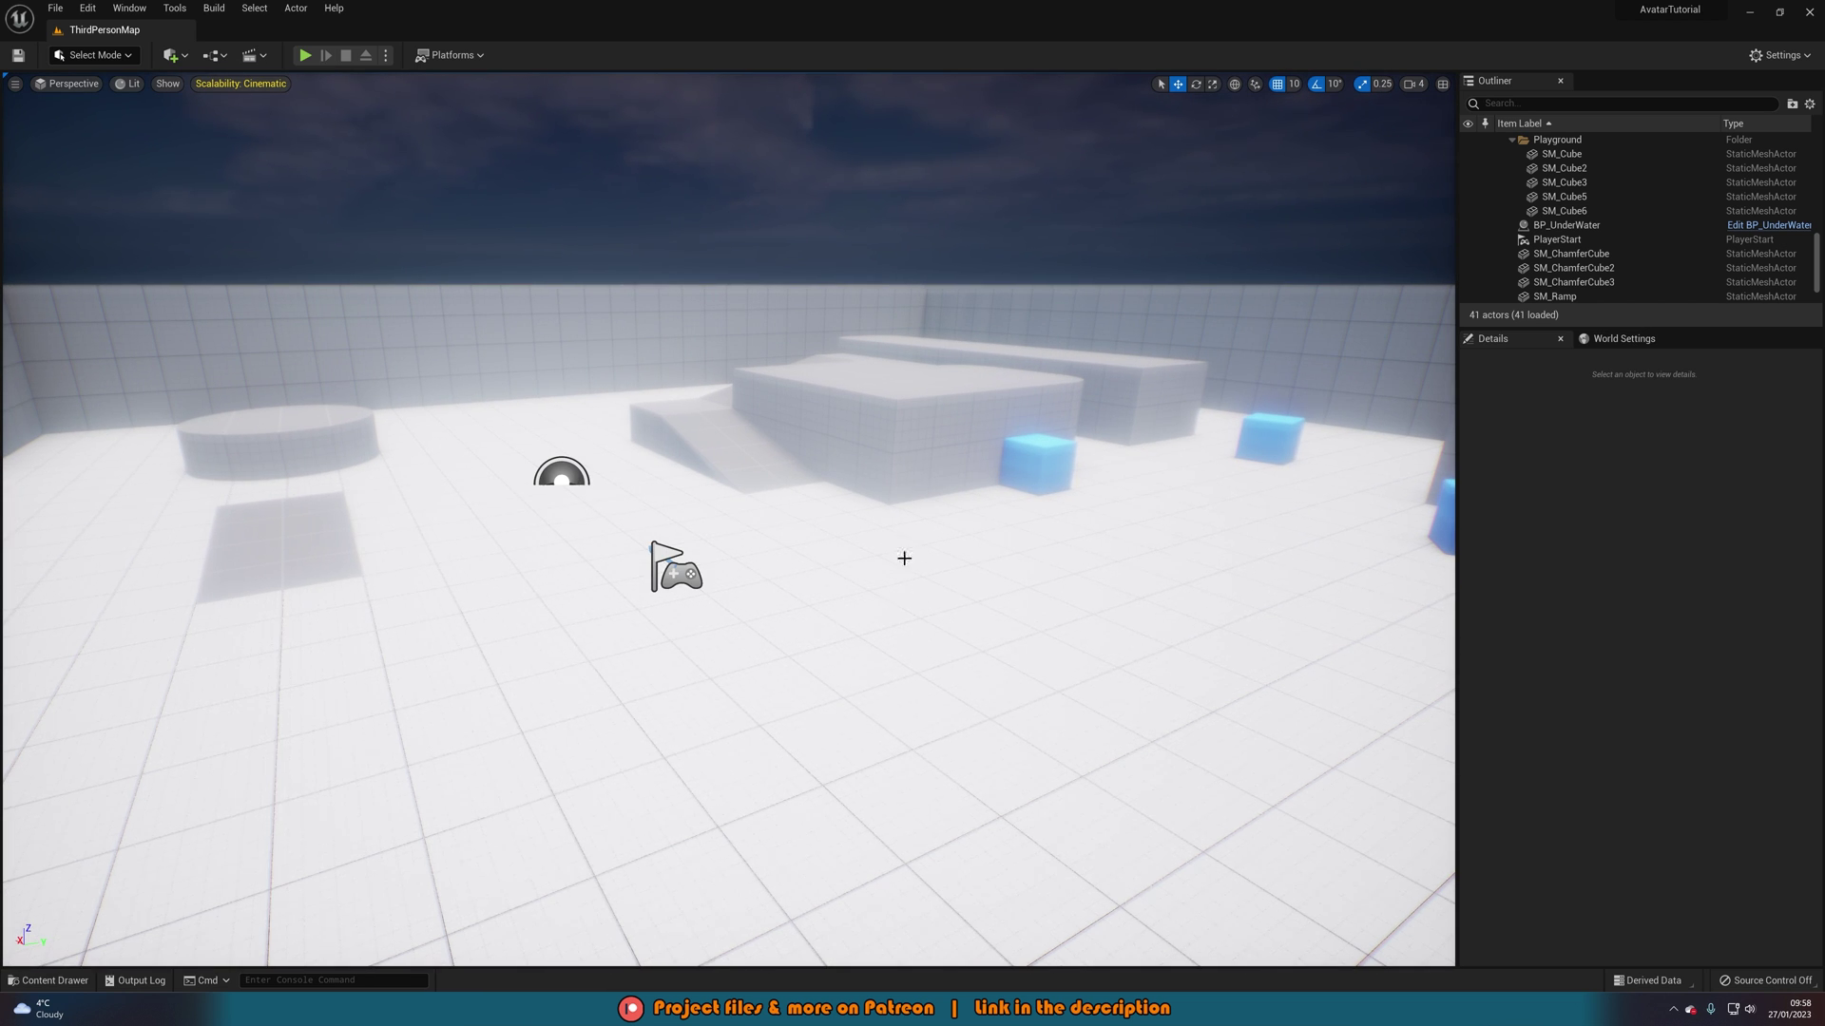
click(563, 480)
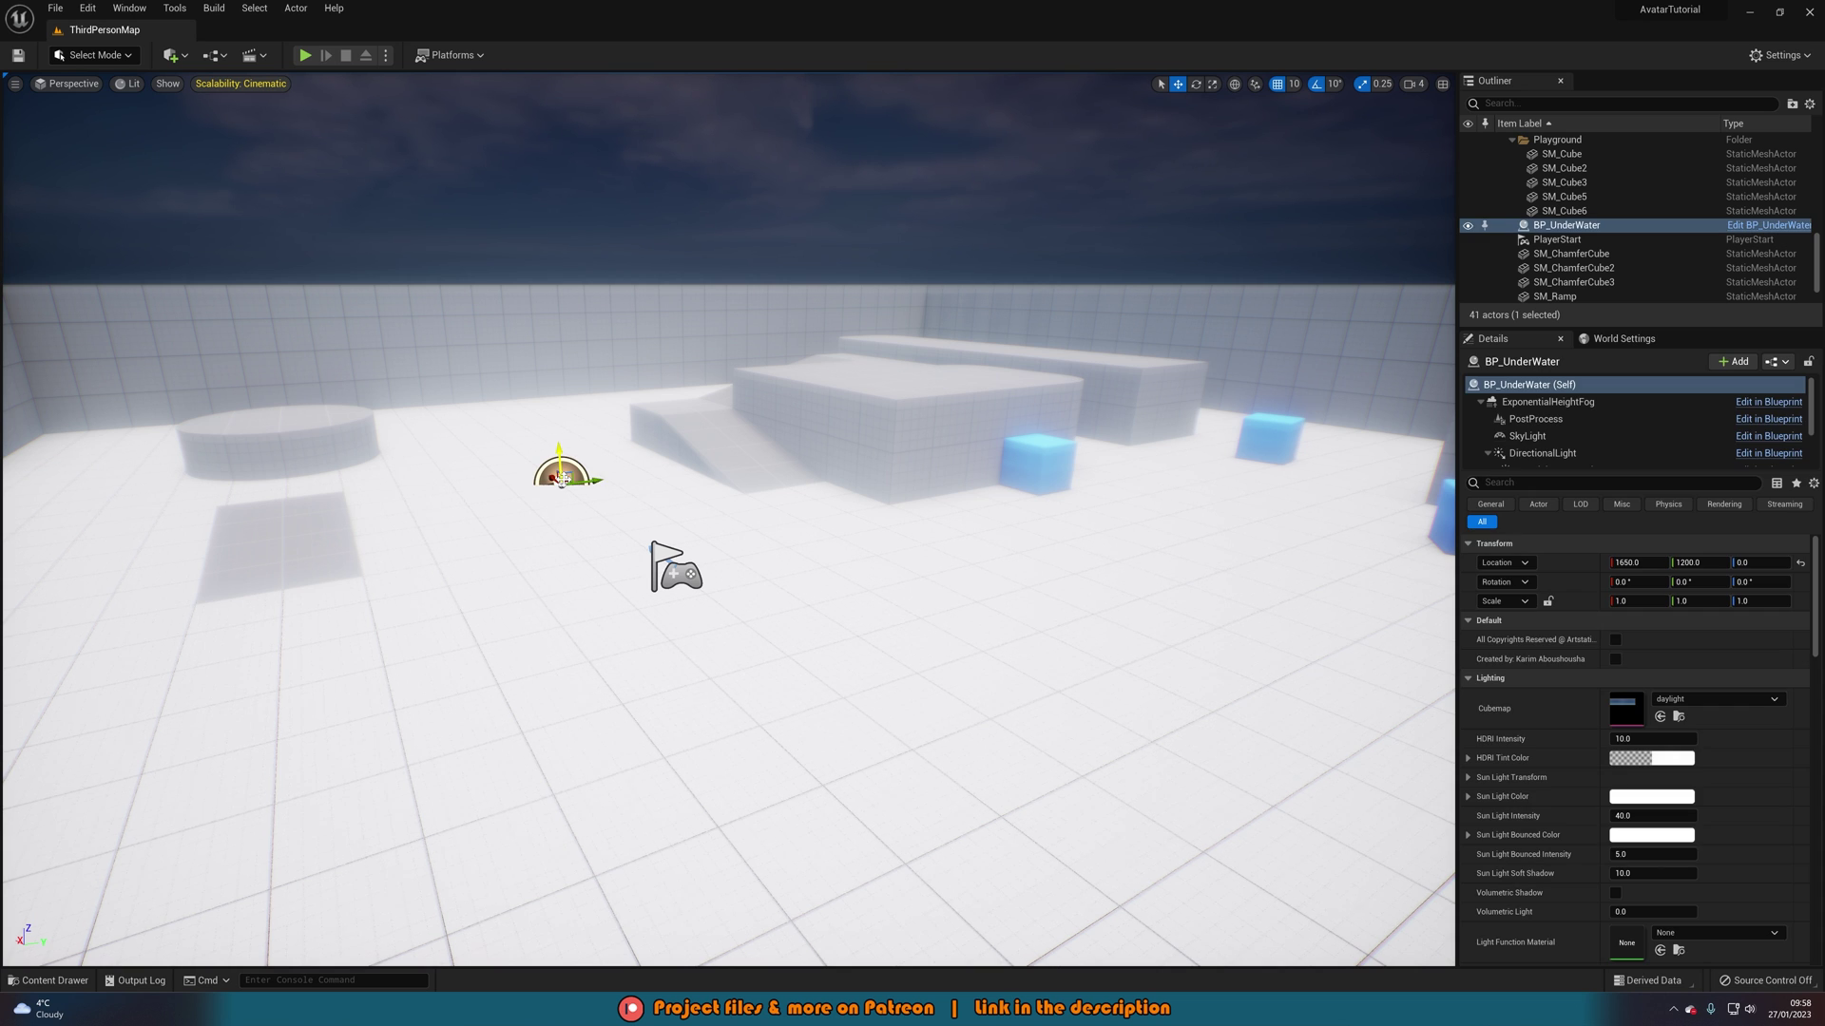
key(Delete)
Open the BP_UnderWater_2 level and place the BP_UnderWater blueprint in it at about X -1420, Y 1960, Z 580
key(ctrl+space)
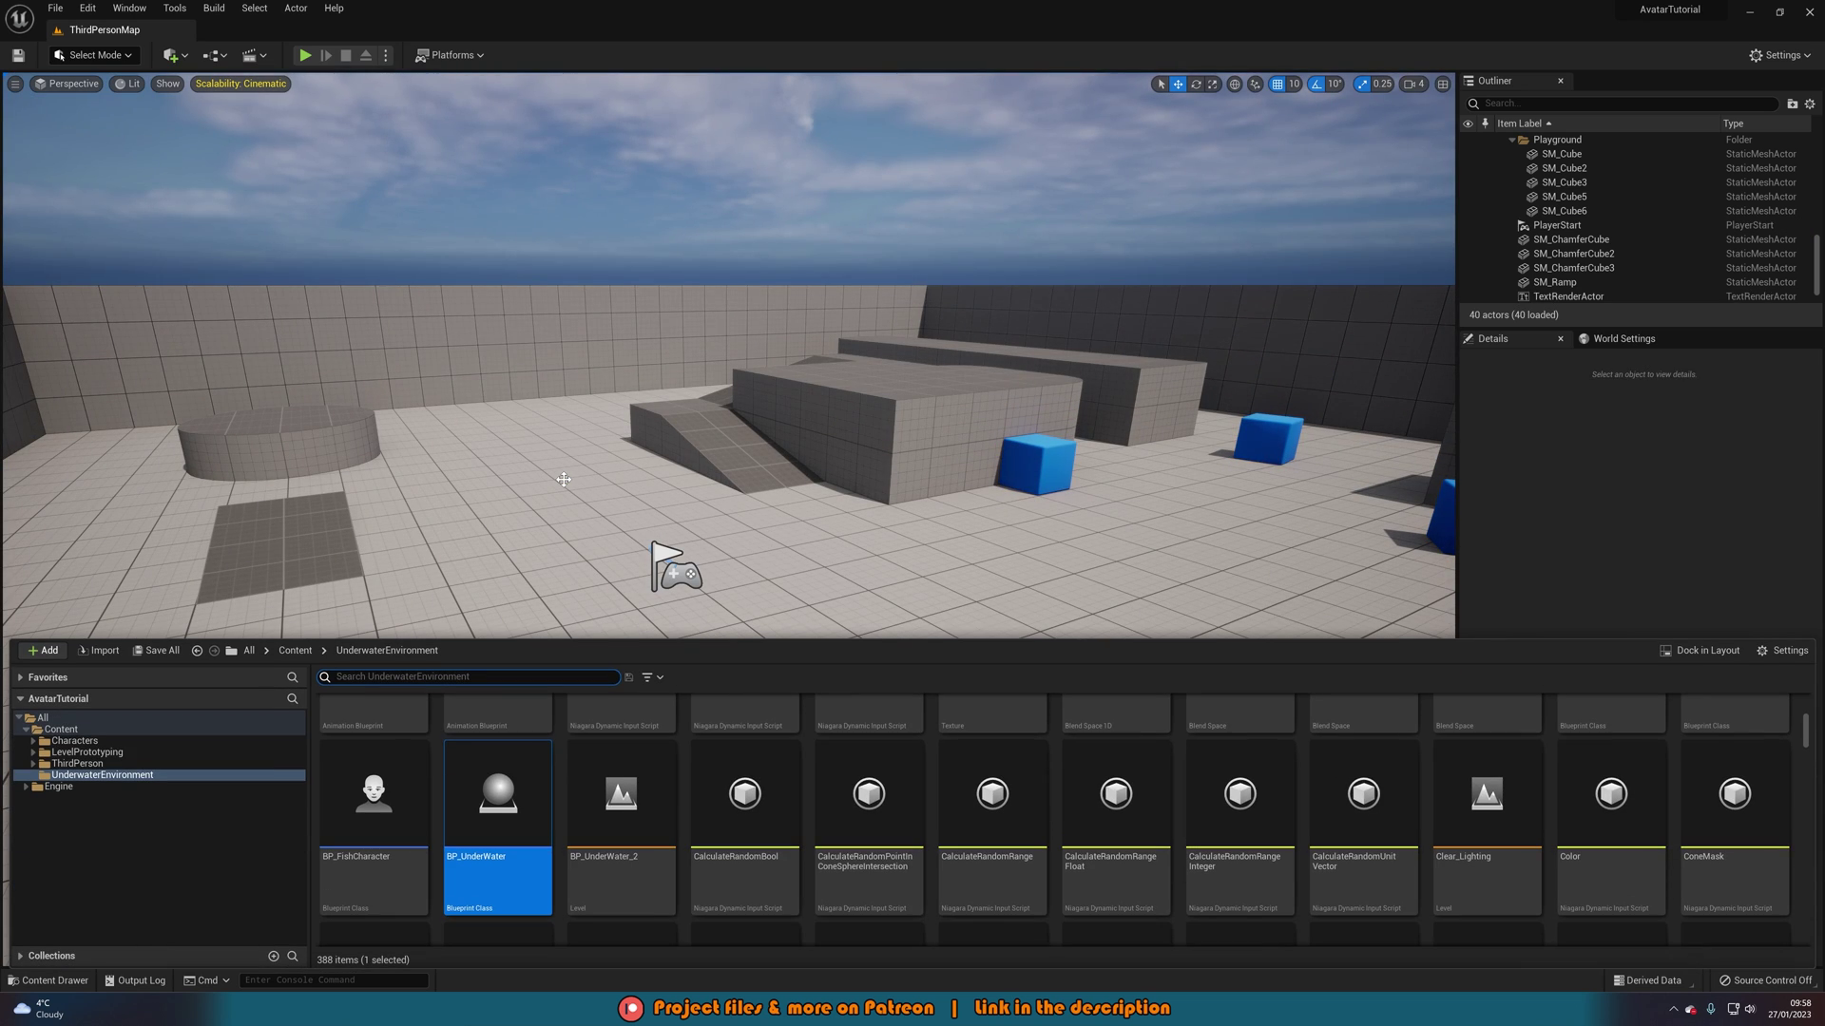
click(630, 815)
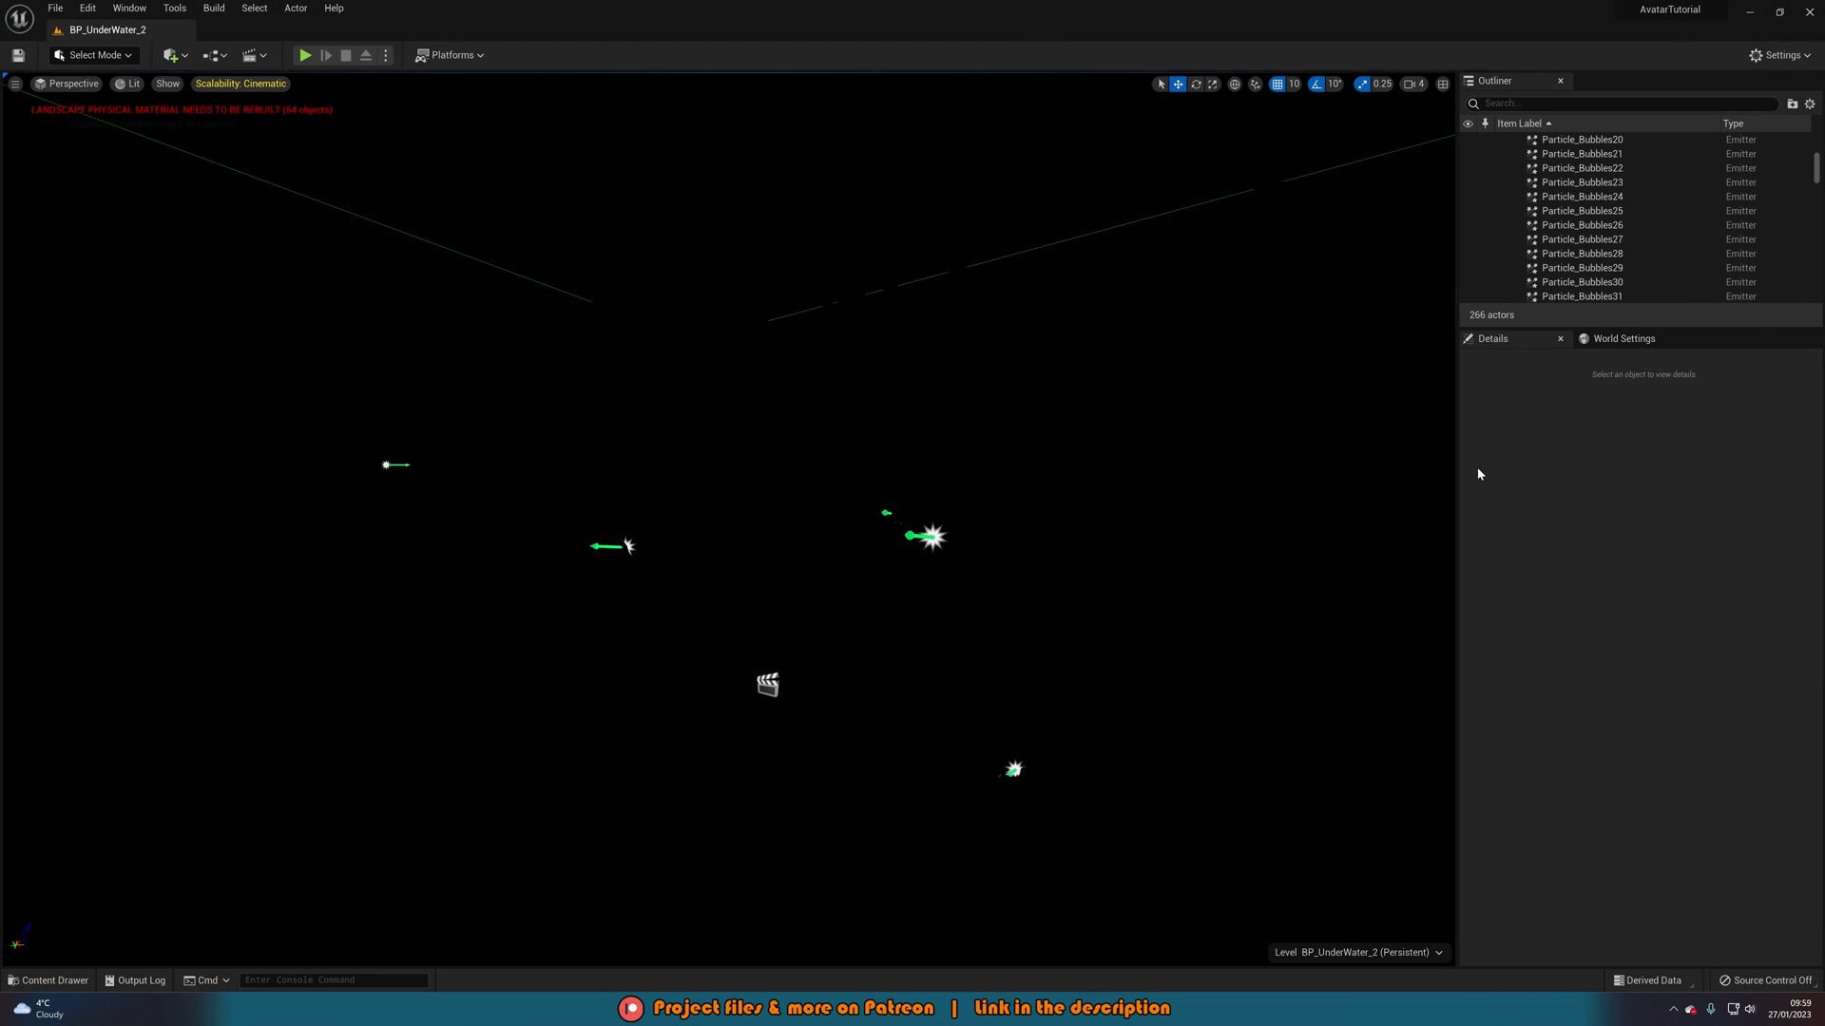
key(ctrl+space)
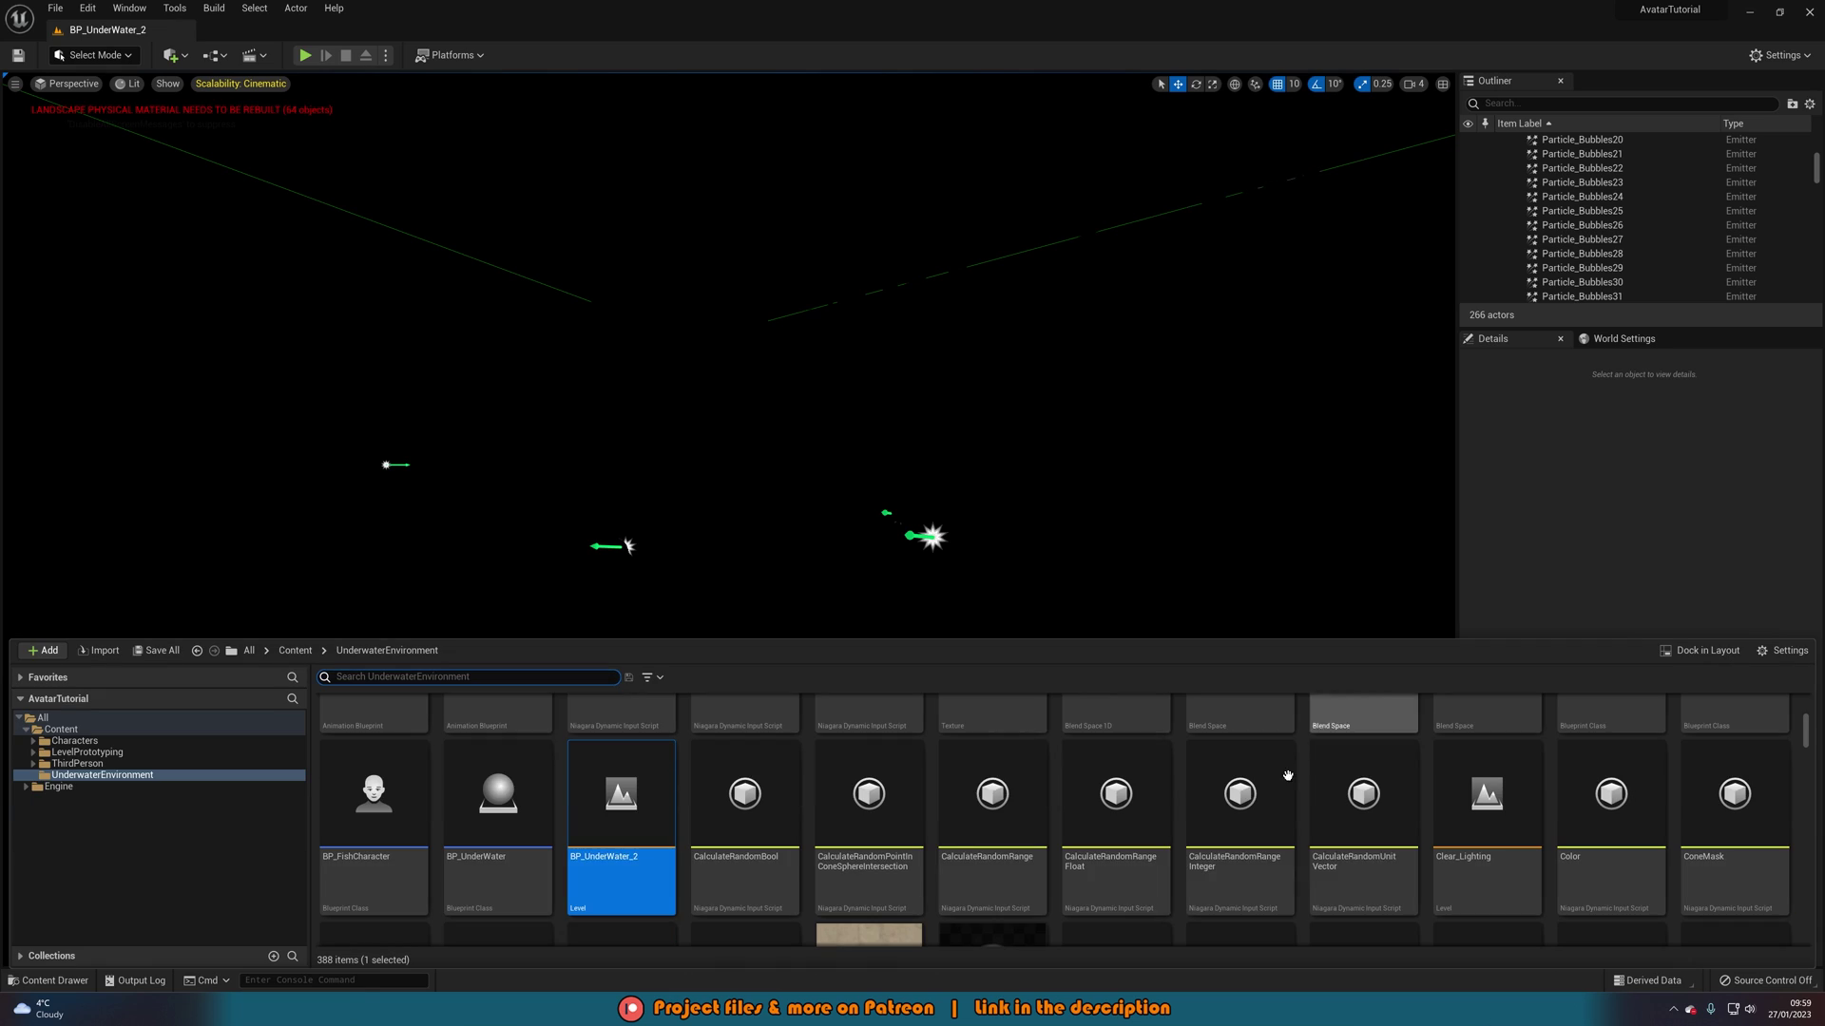
click(477, 815)
drag(477, 816, 685, 539)
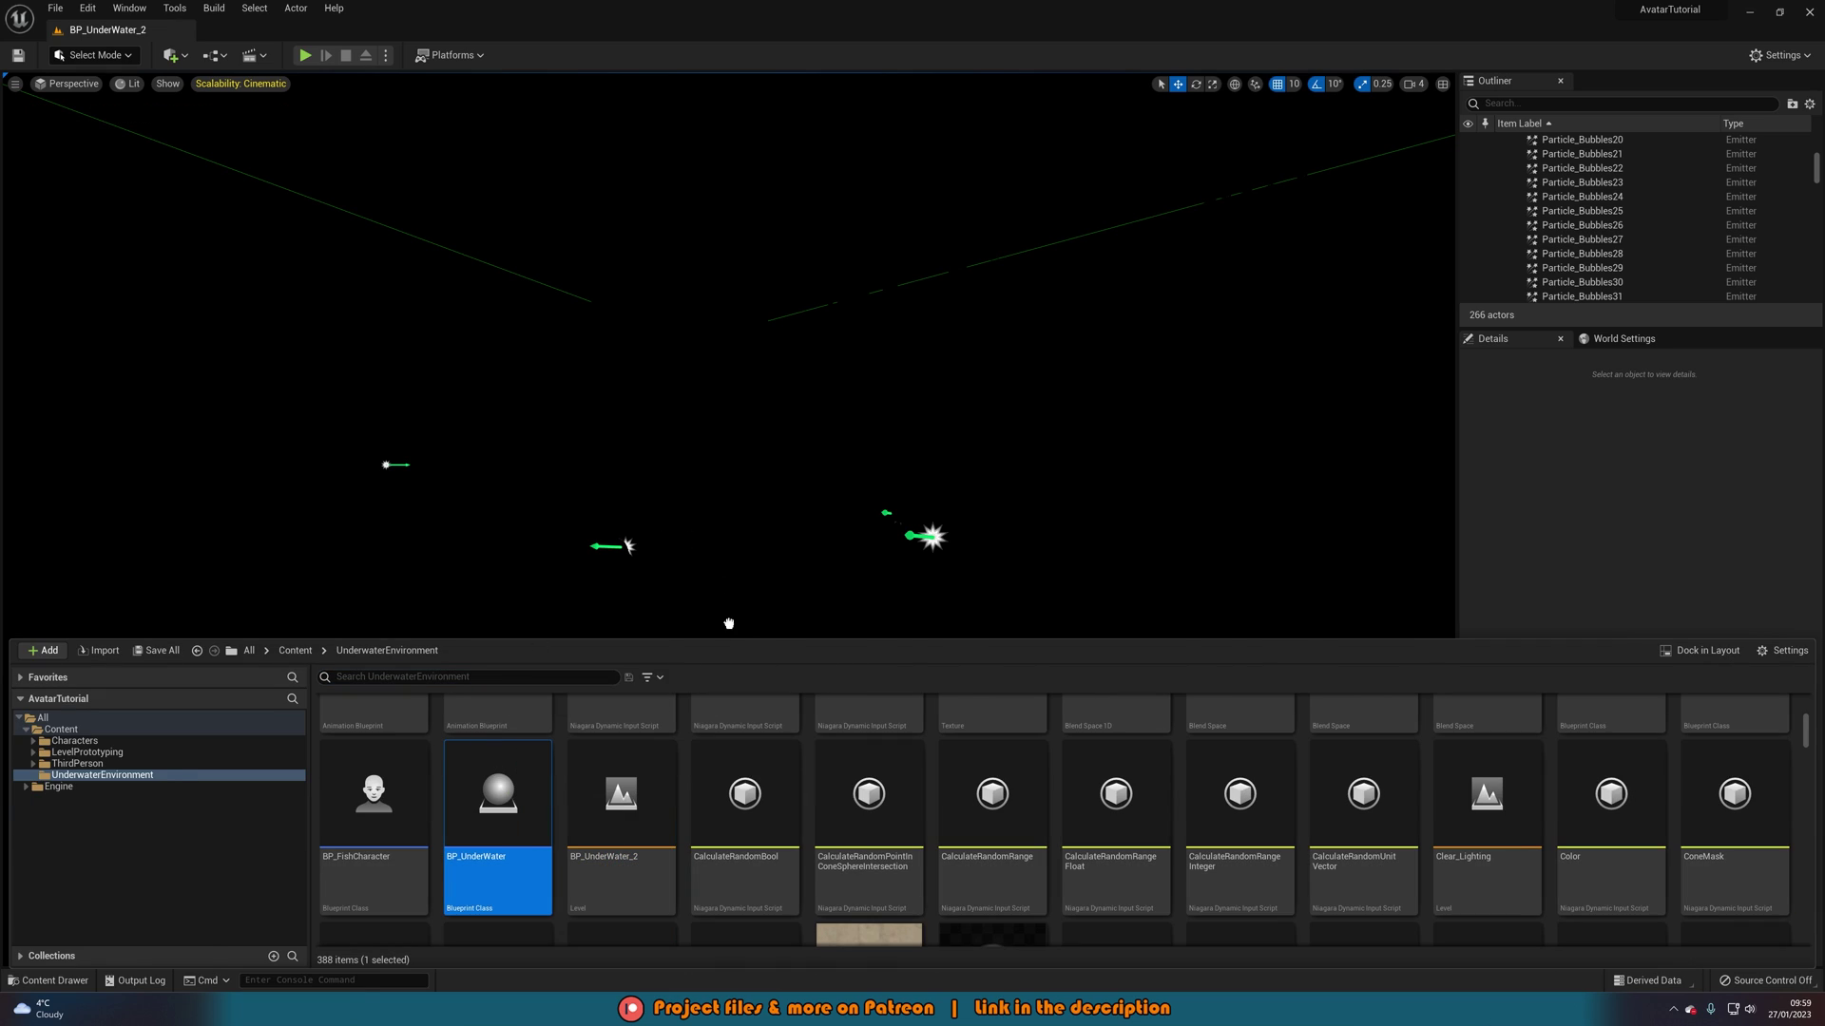
drag(729, 624, 730, 616)
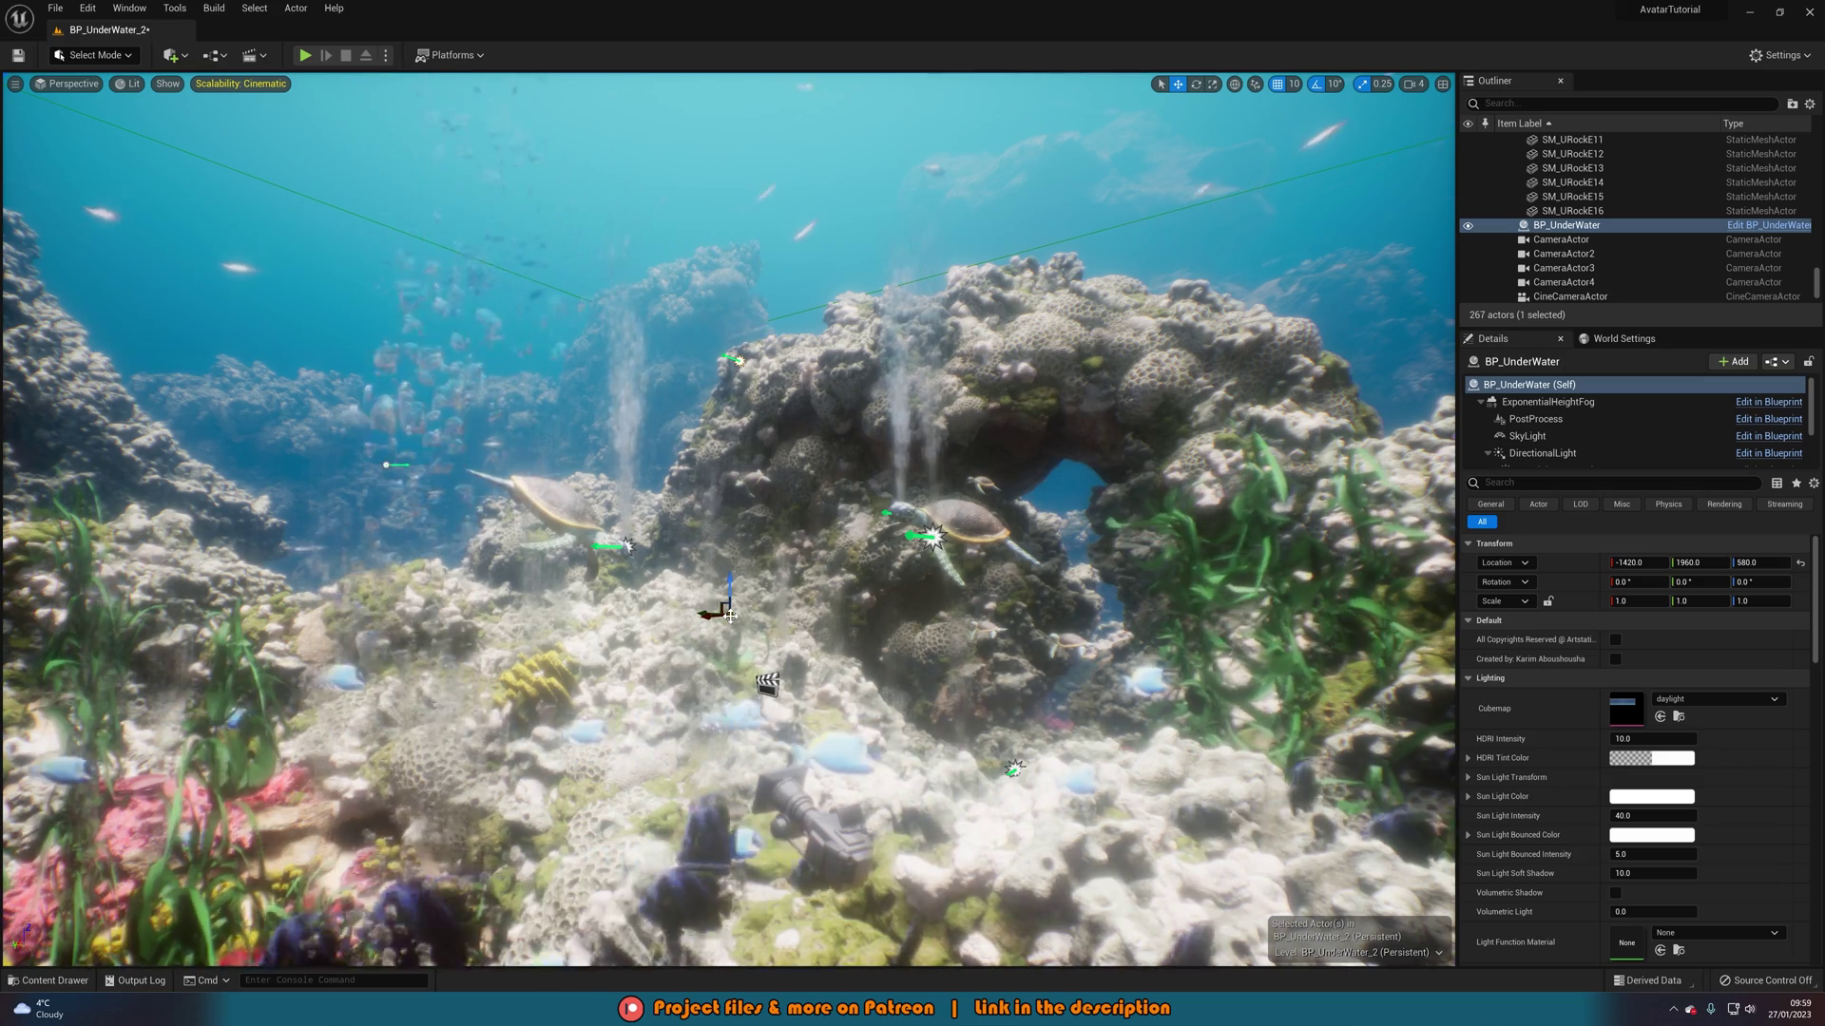
Deselect the placed blueprint and preview the reef scene briefly in game view without the editor icons
key(Escape)
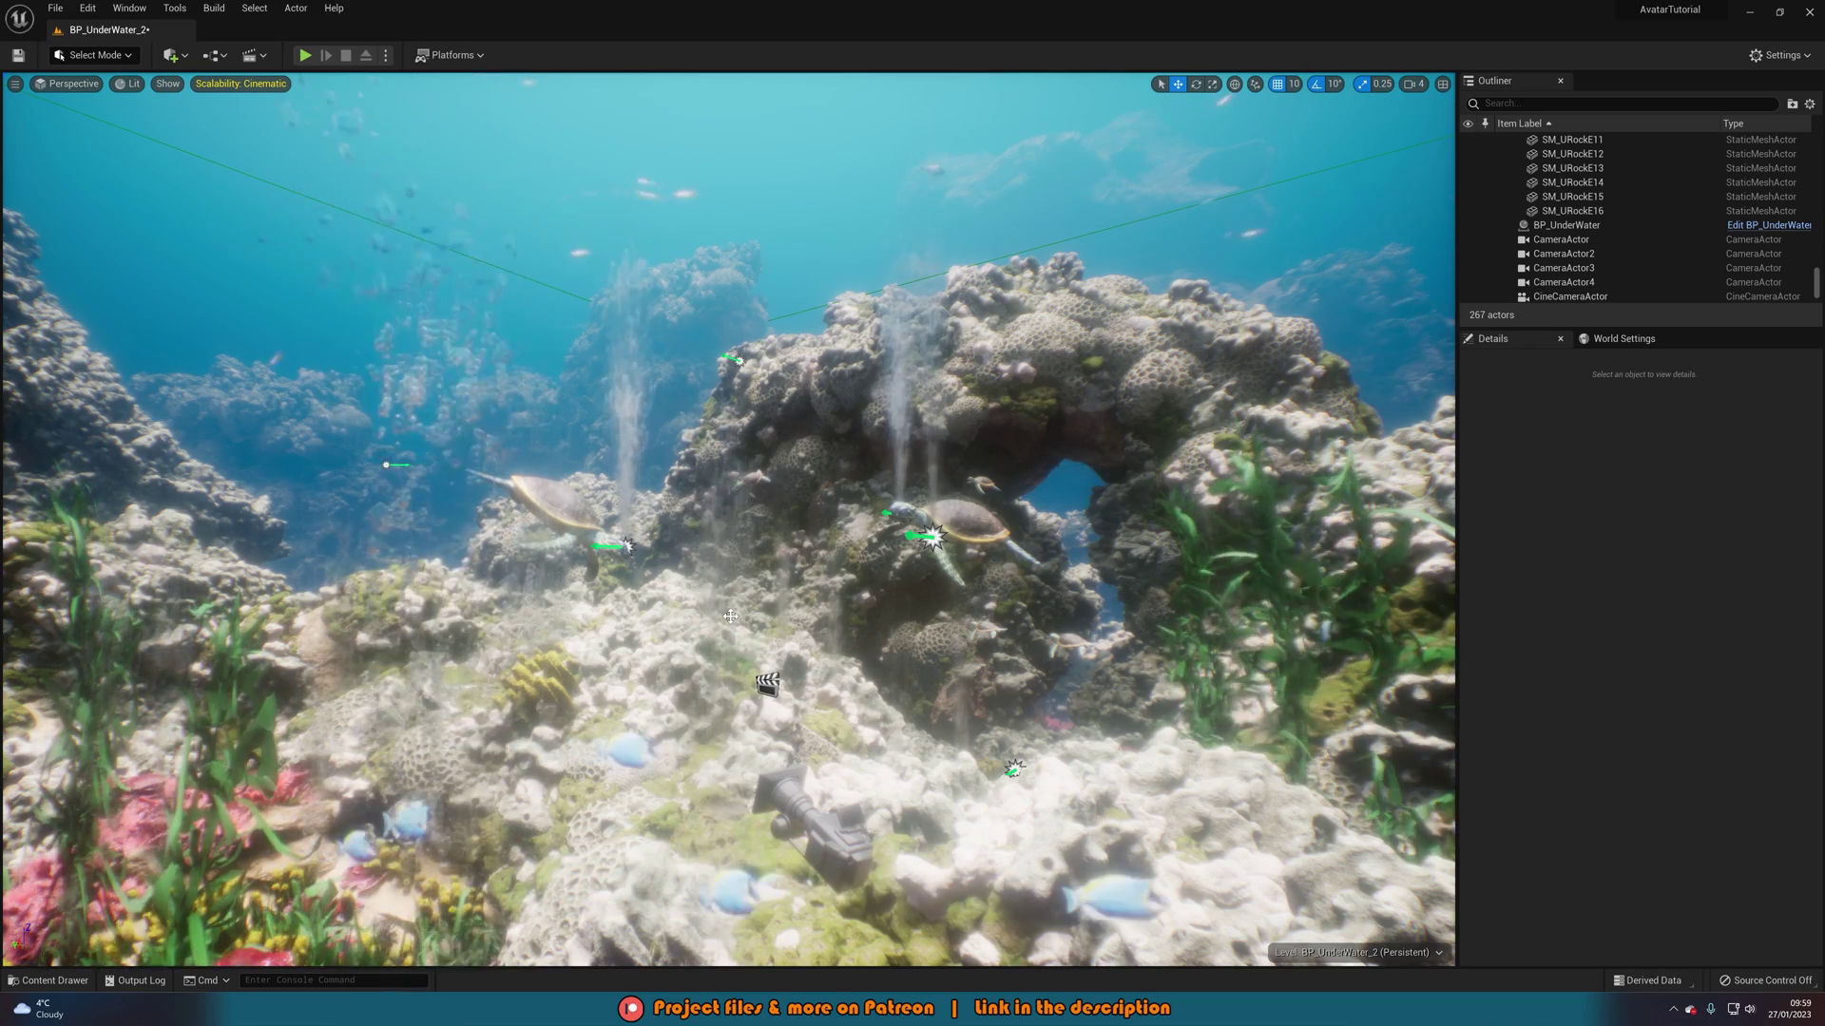
key(g)
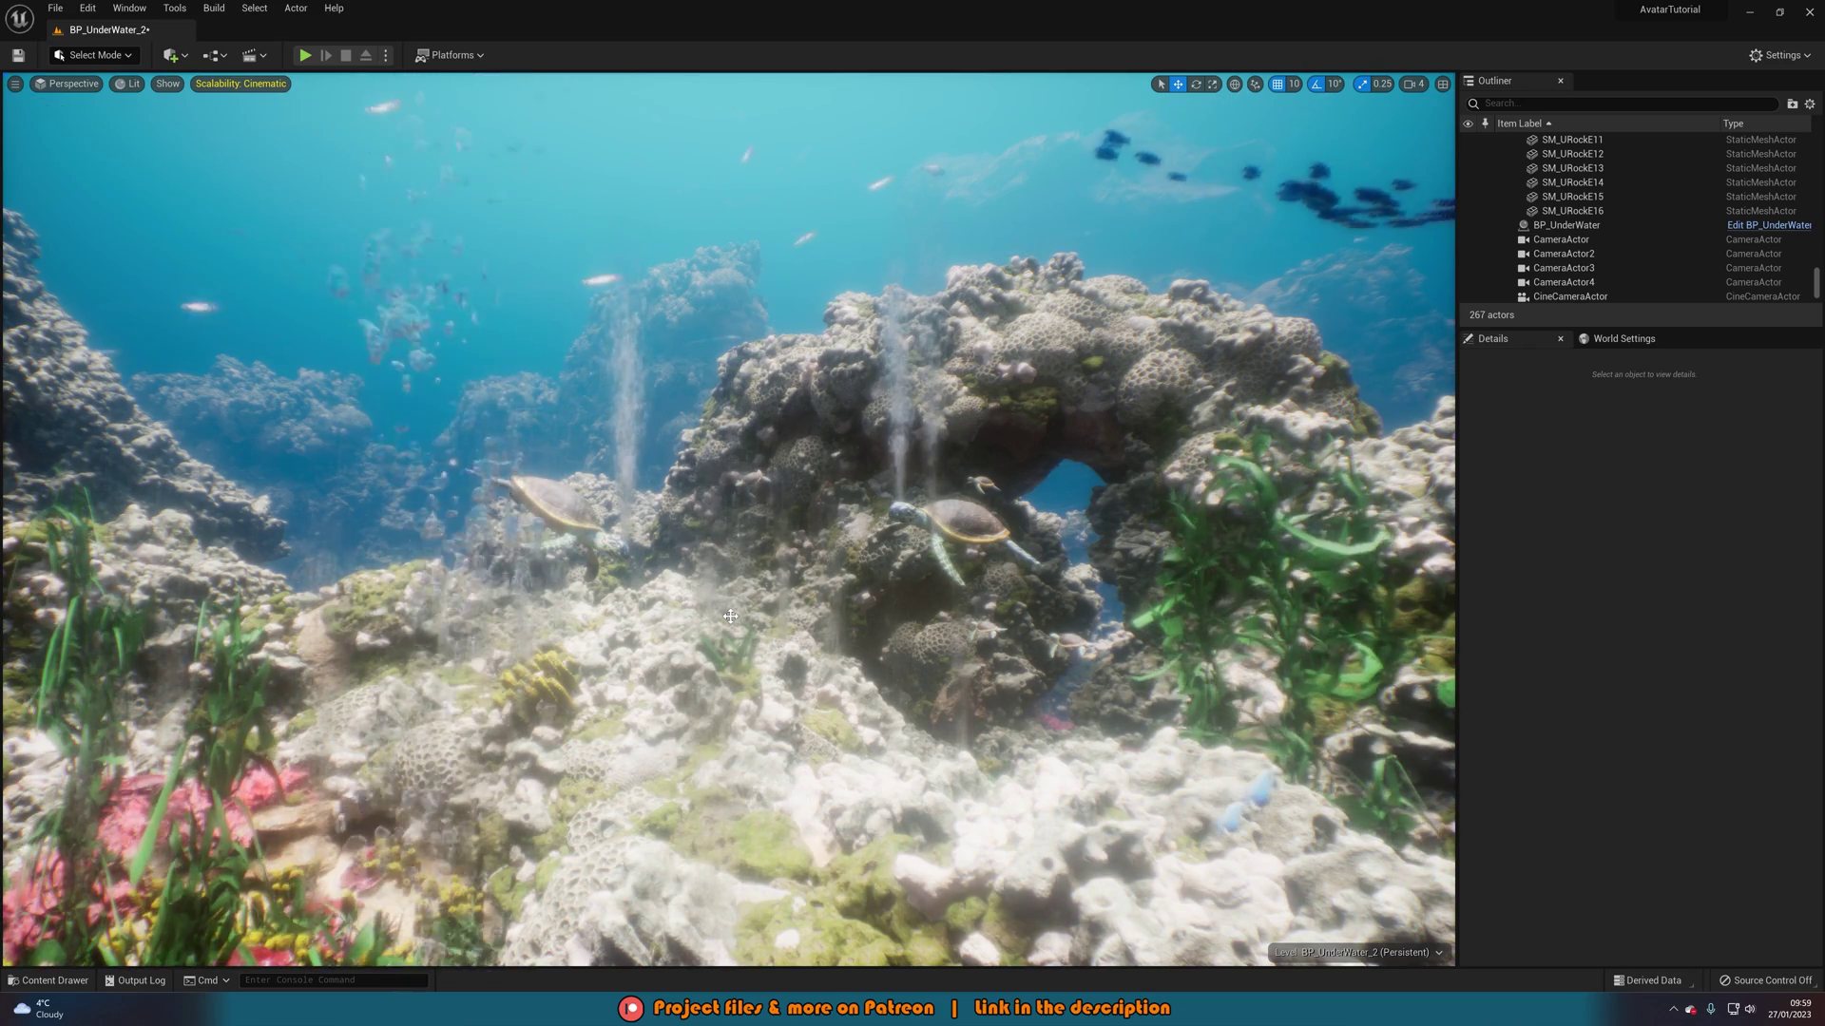
key(g)
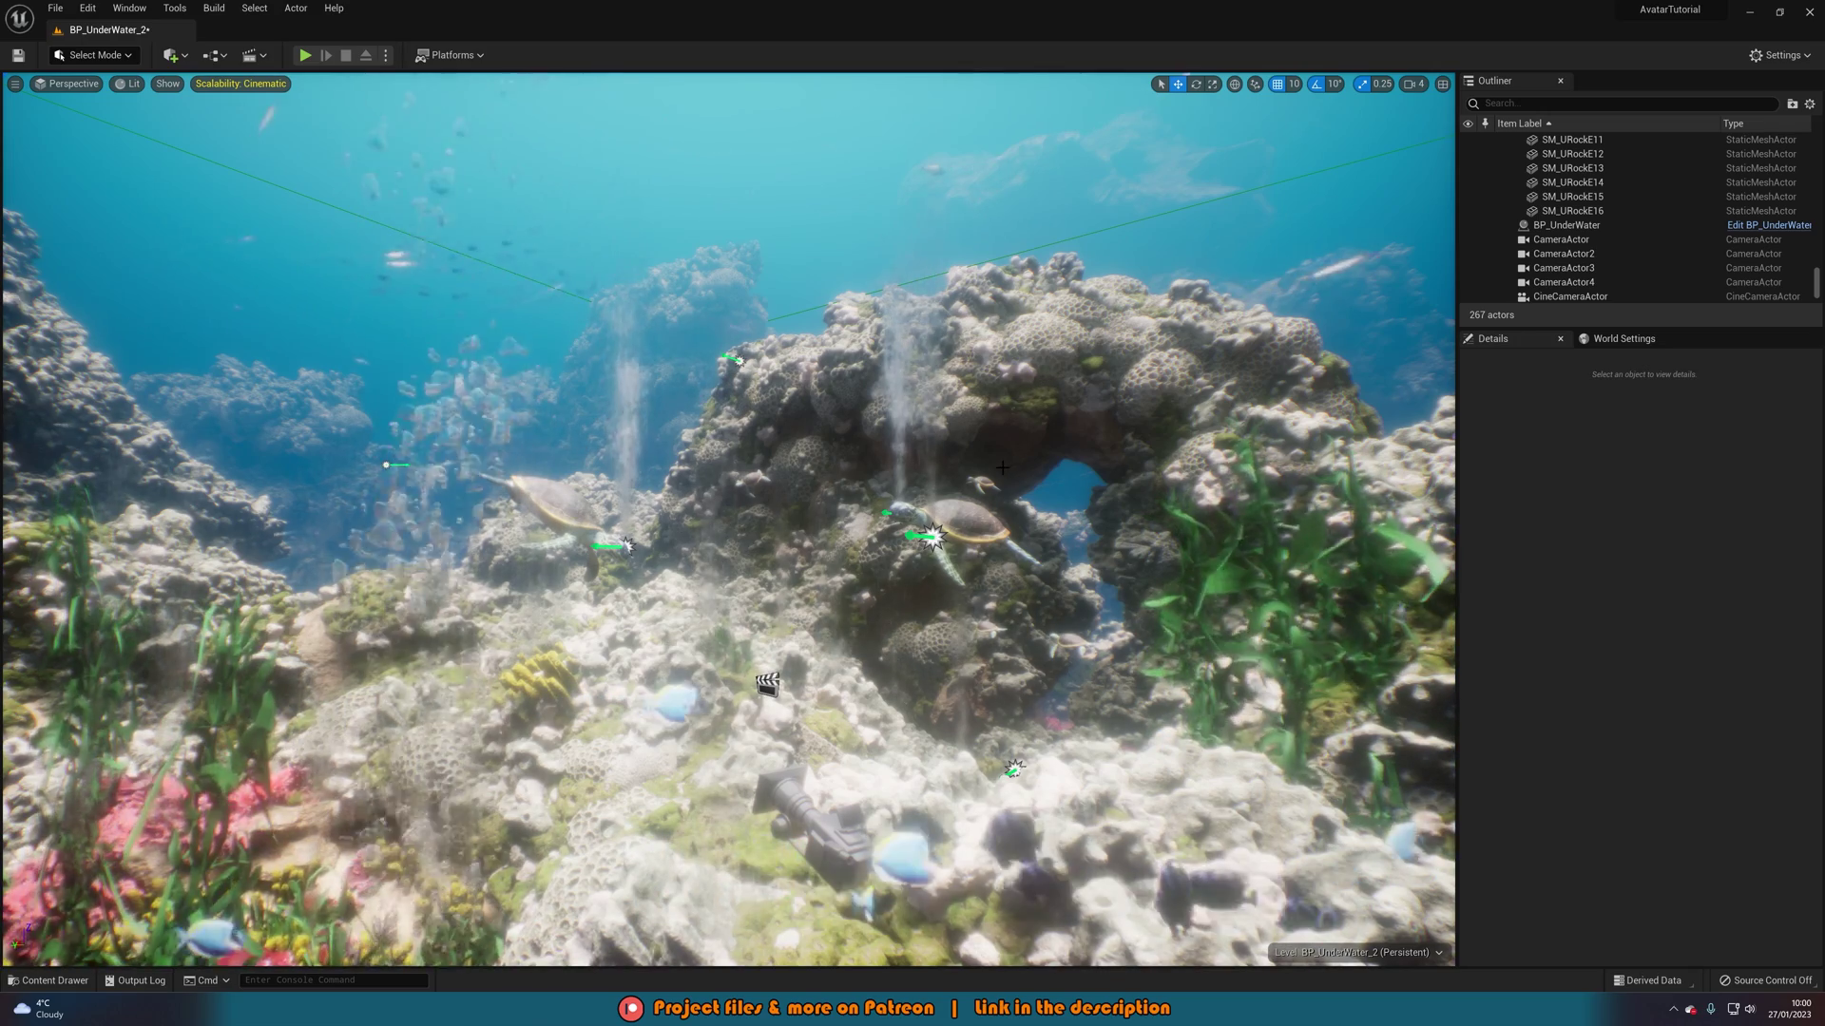
Set the Sun Light Transform rotation of BP_UnderWater to X 180, Y -90, Z 180
click(1566, 225)
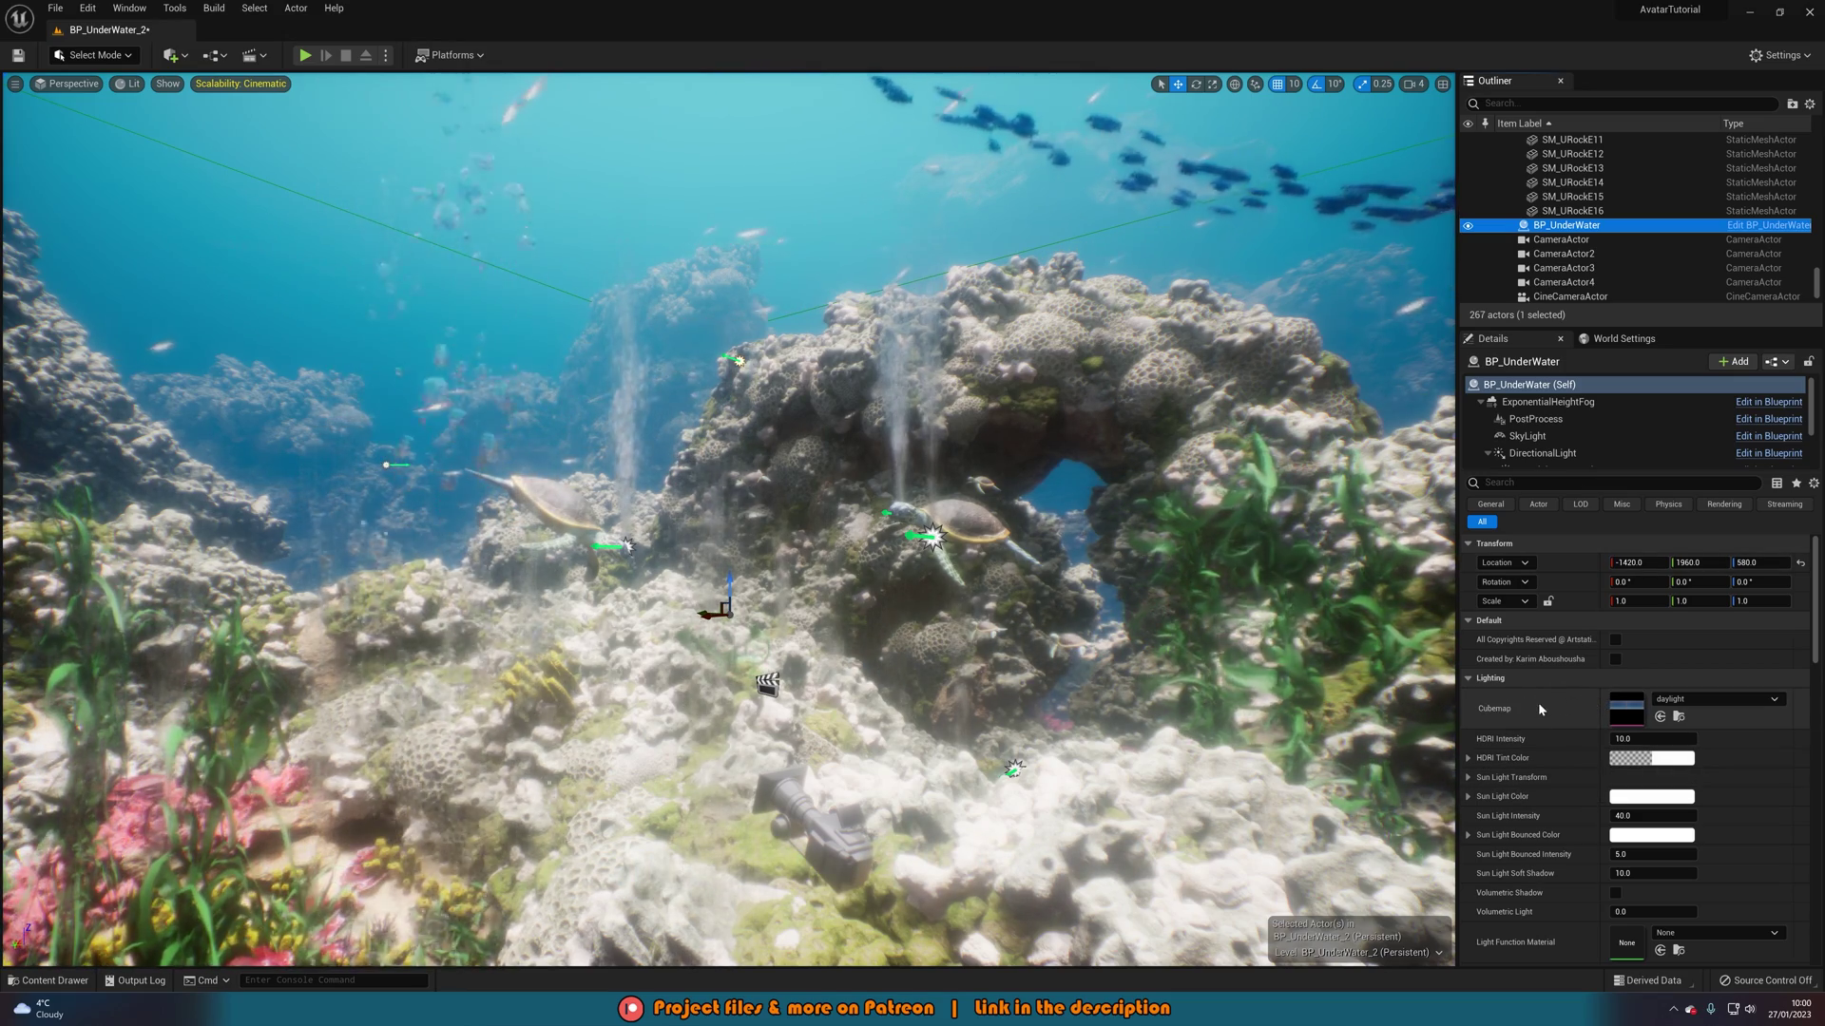
scroll(1535, 705, down, 2)
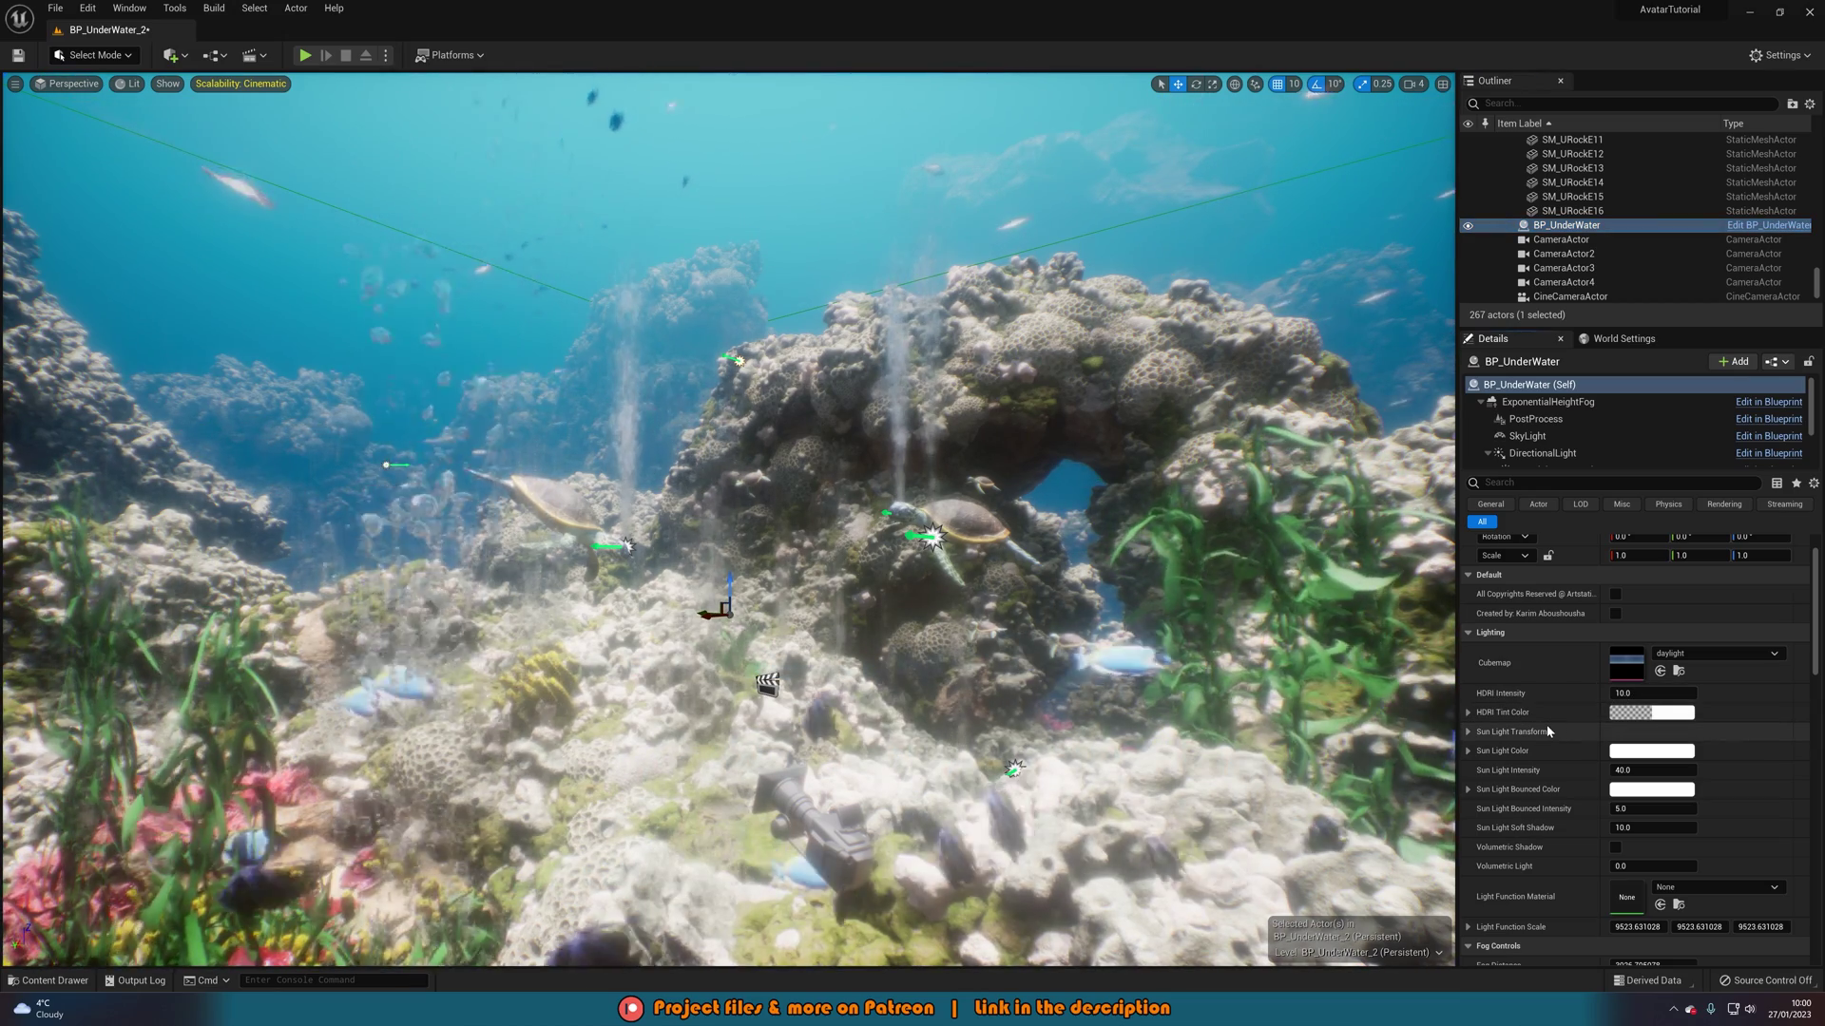
click(1468, 732)
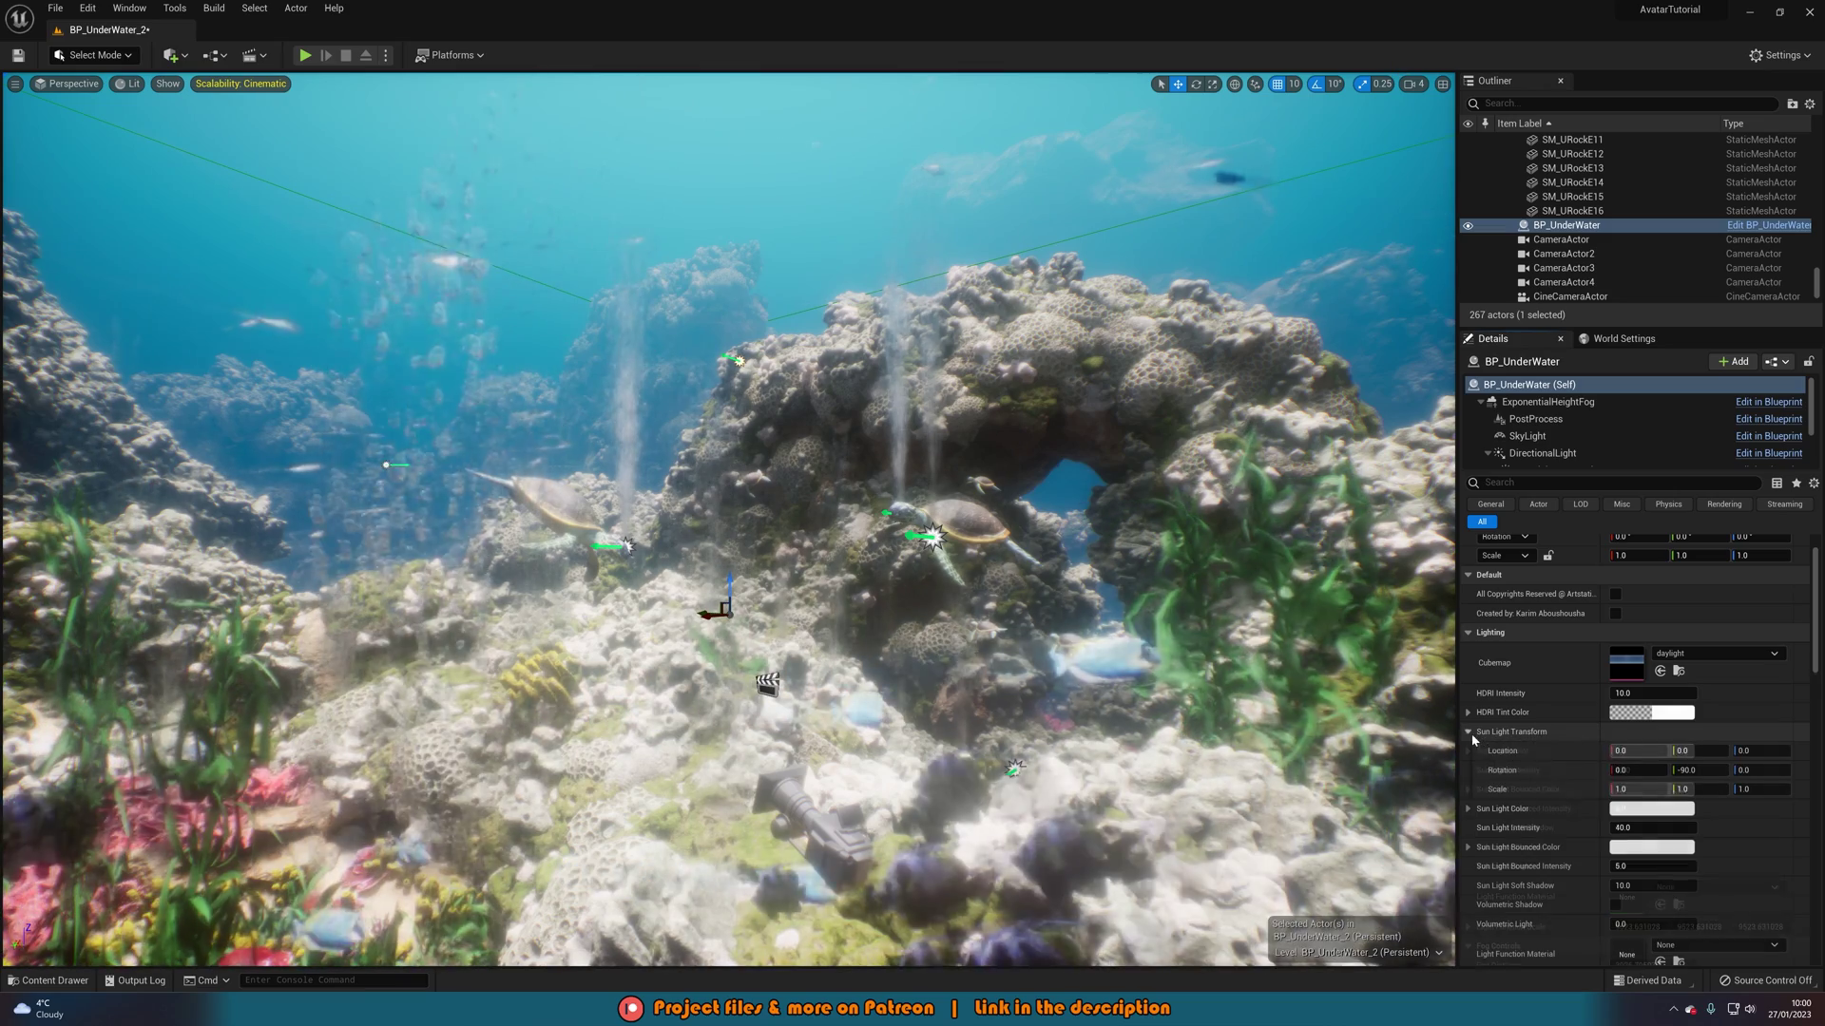
drag(1636, 751, 1644, 770)
key(ctrl+z)
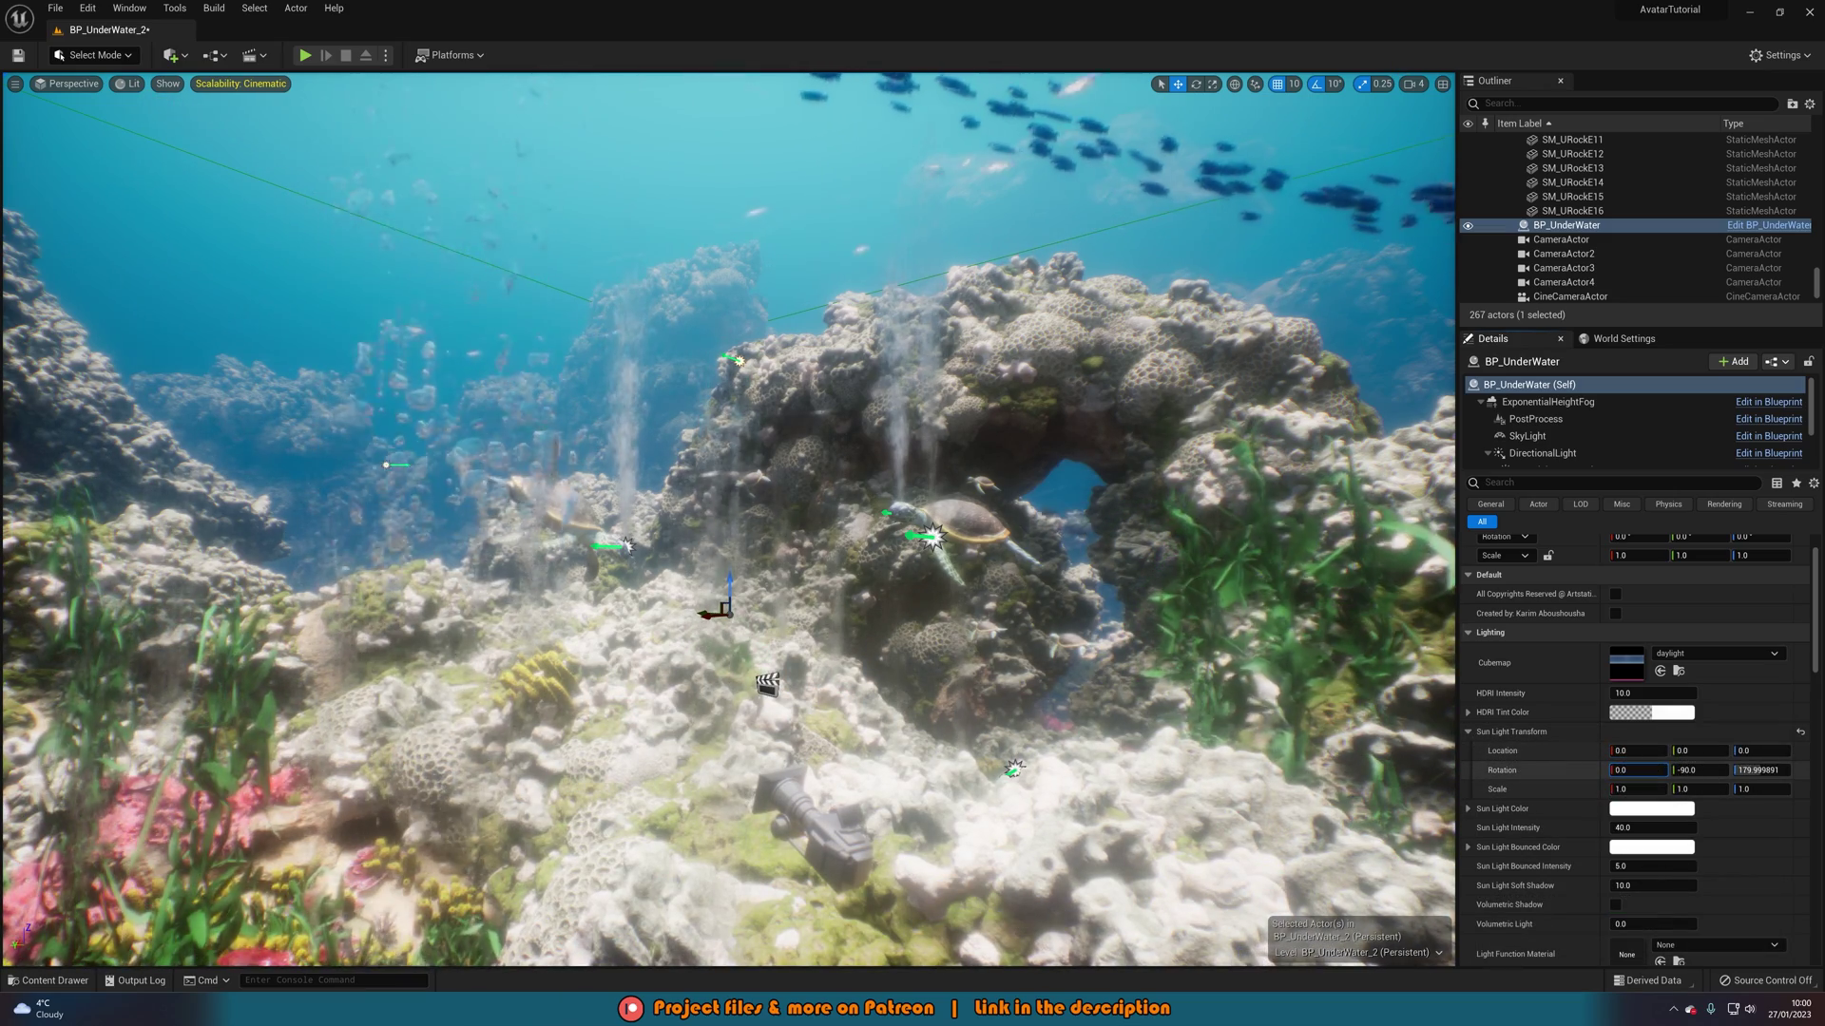
text(180)
key(Return)
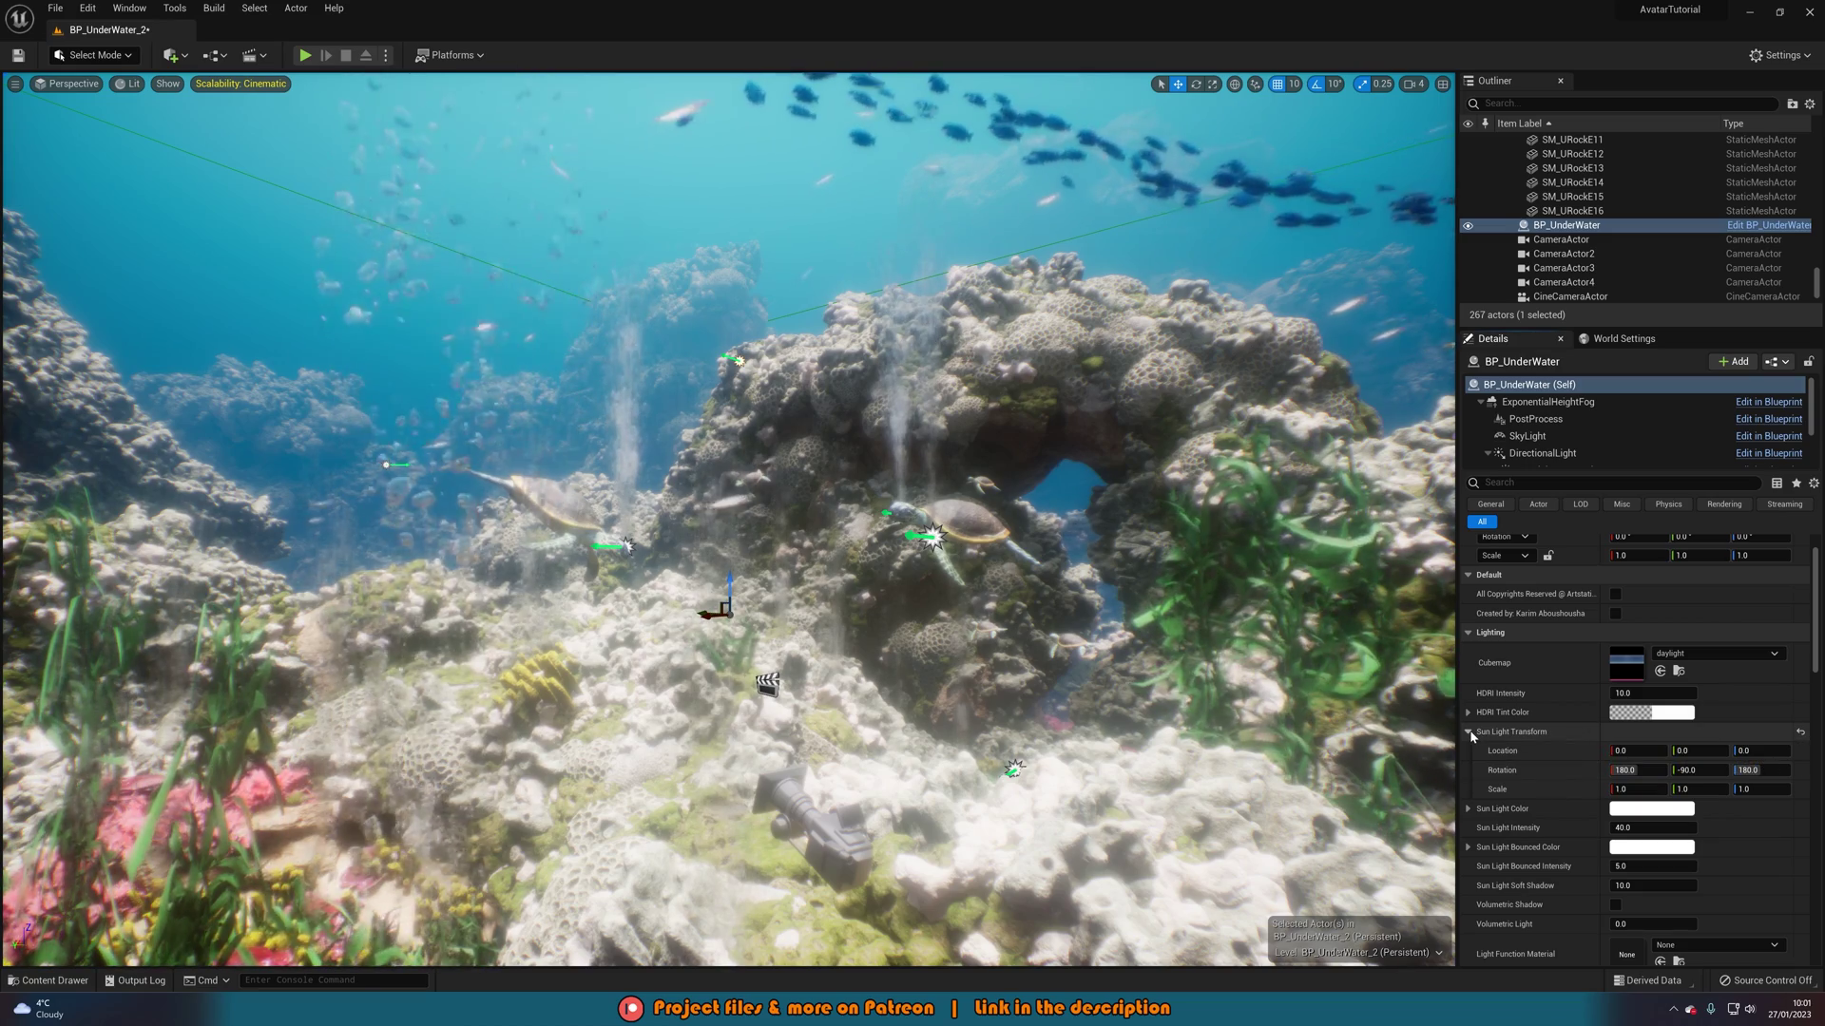
click(1469, 732)
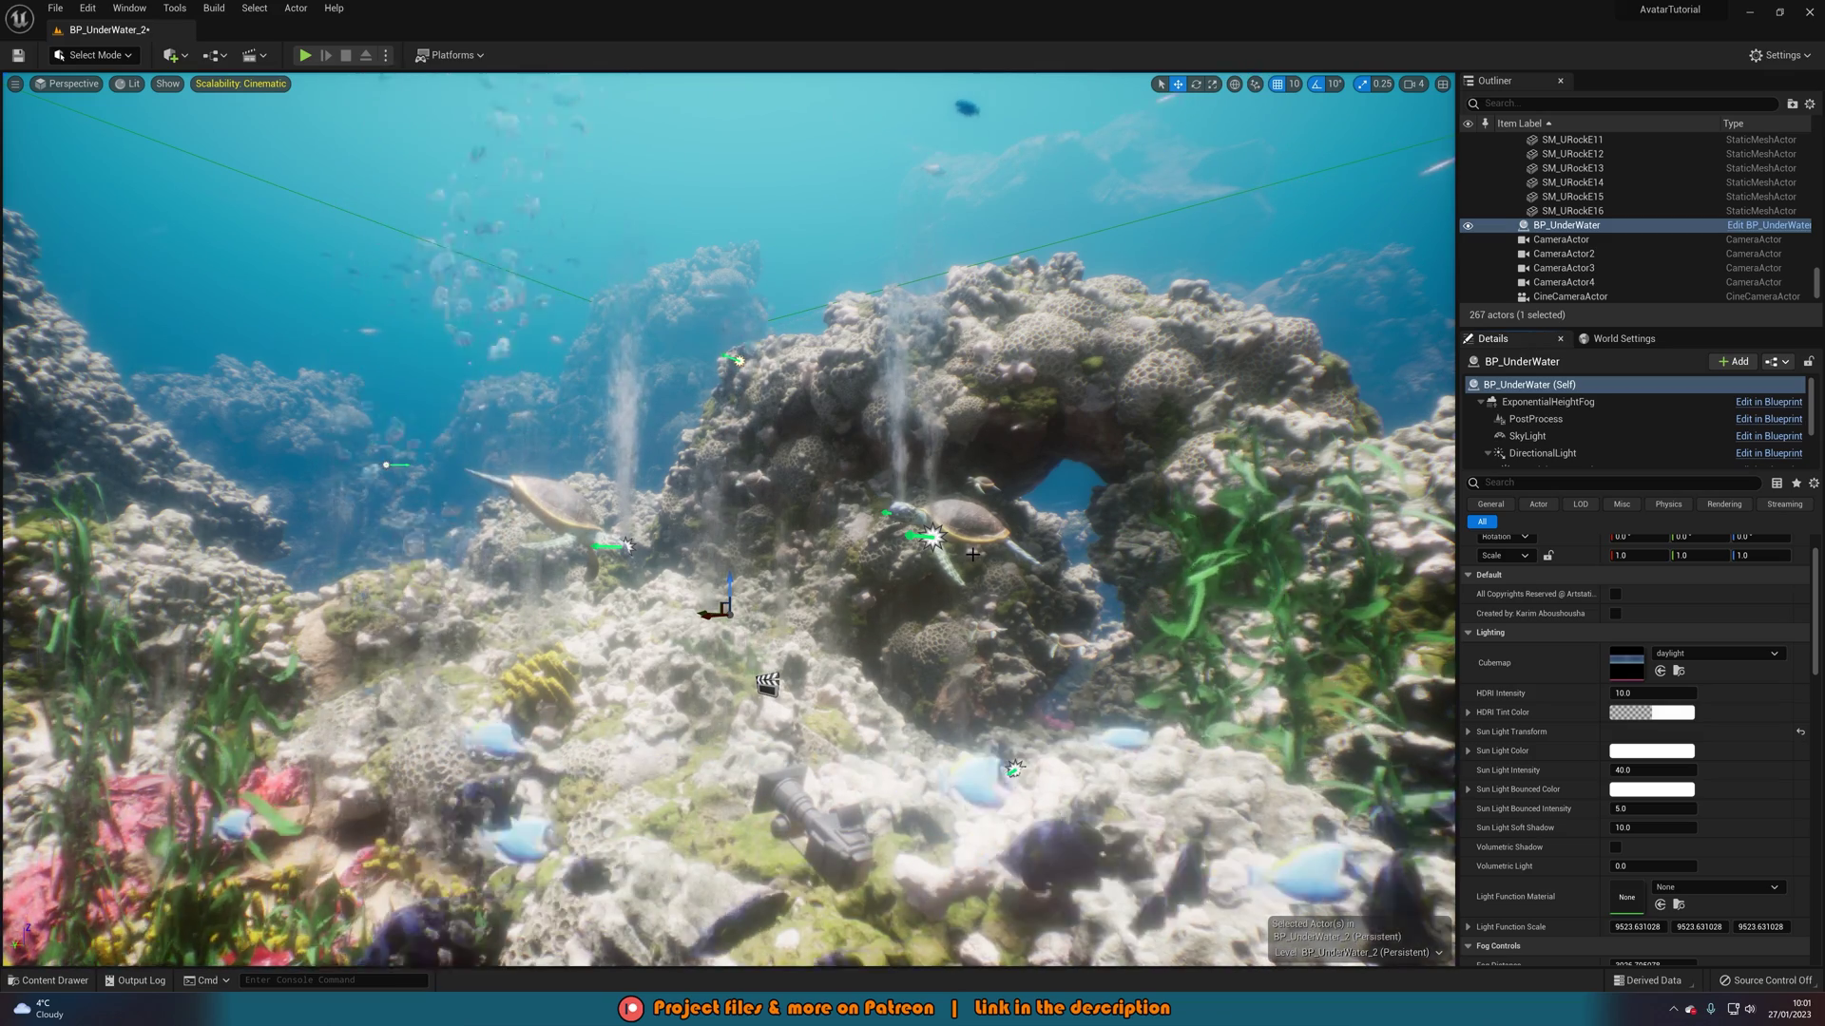
Set the Sun Light Color of BP_UnderWater to Hex Linear 1192BC and copy its hex value
click(1626, 753)
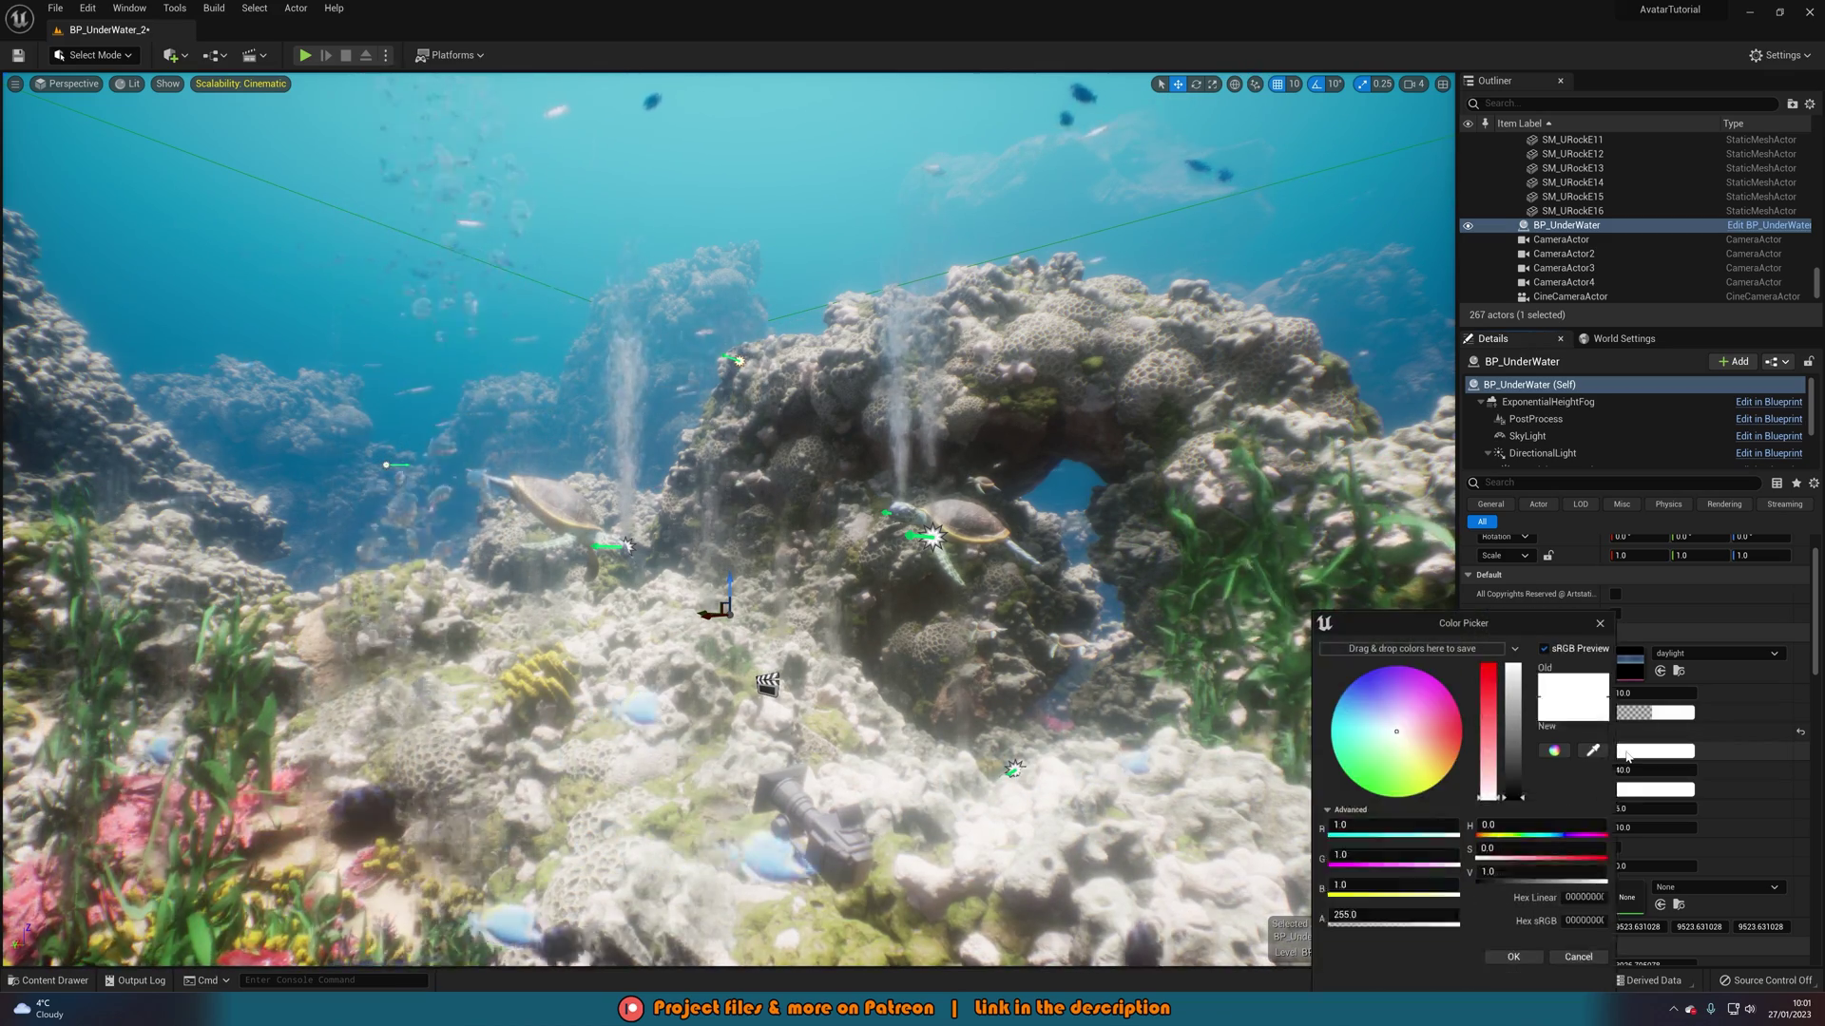
drag(1396, 731, 1331, 724)
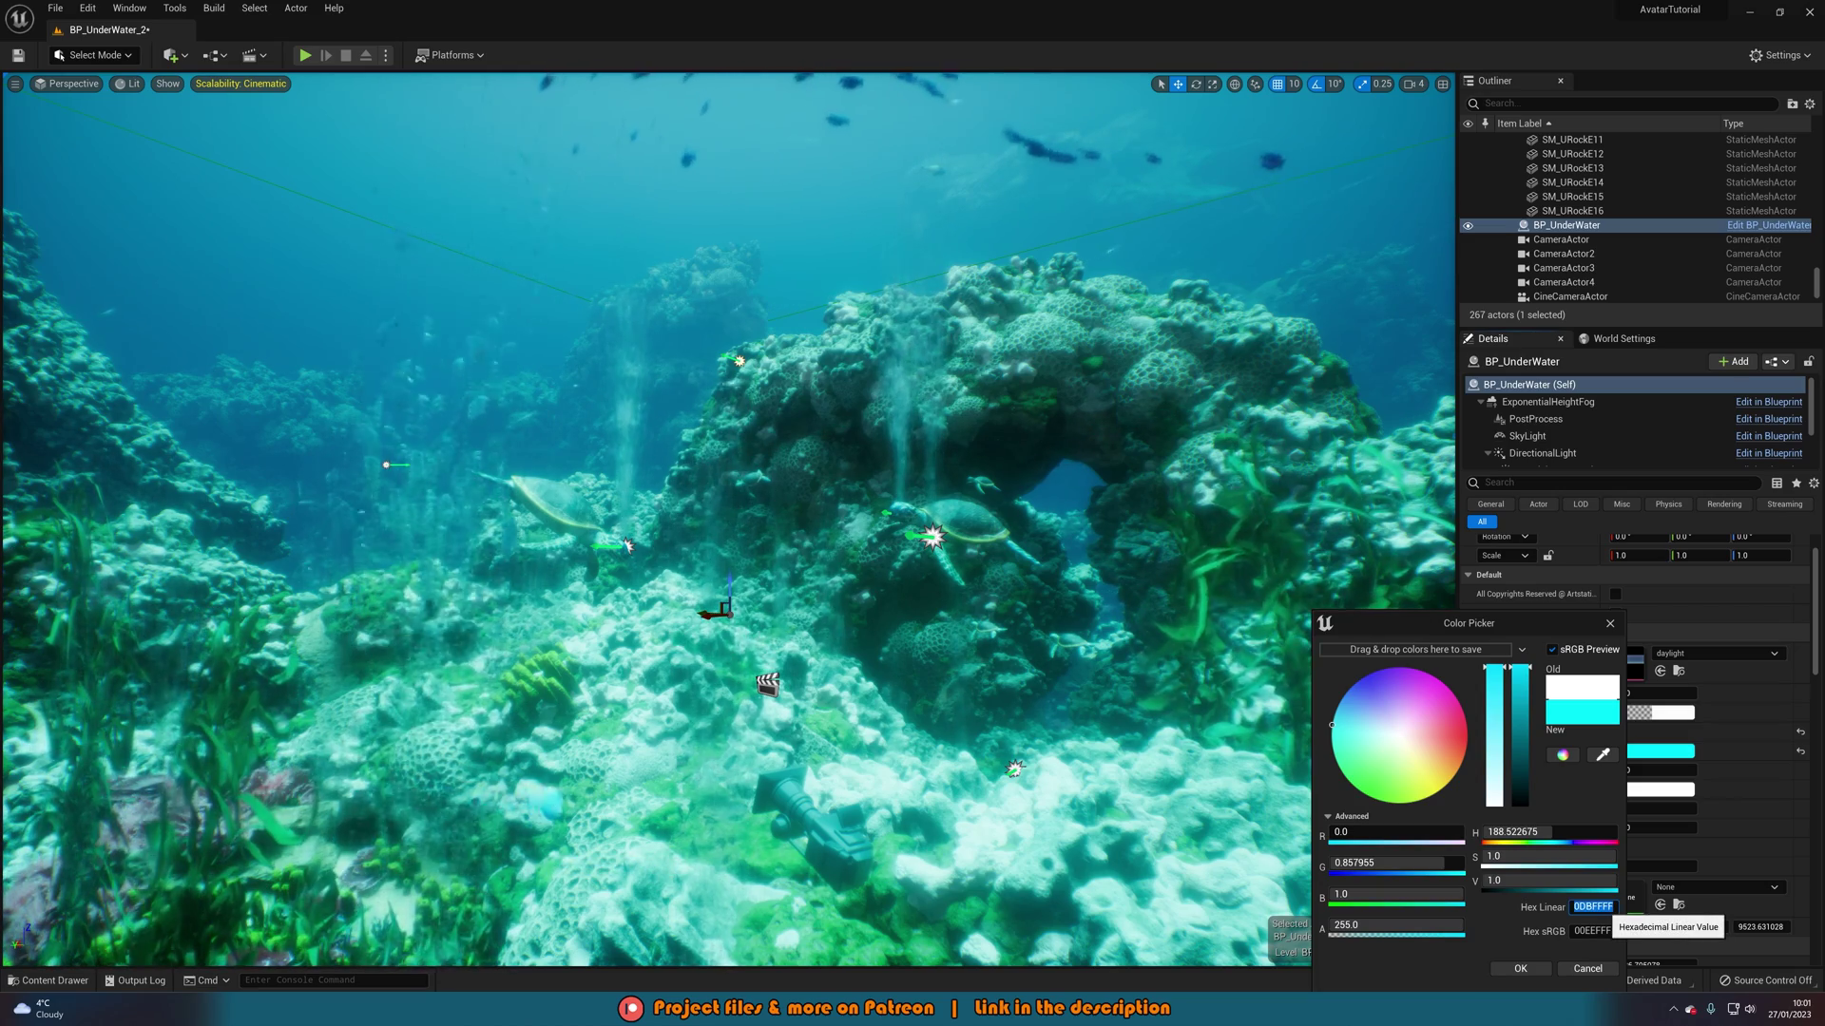
drag(1518, 629, 1492, 466)
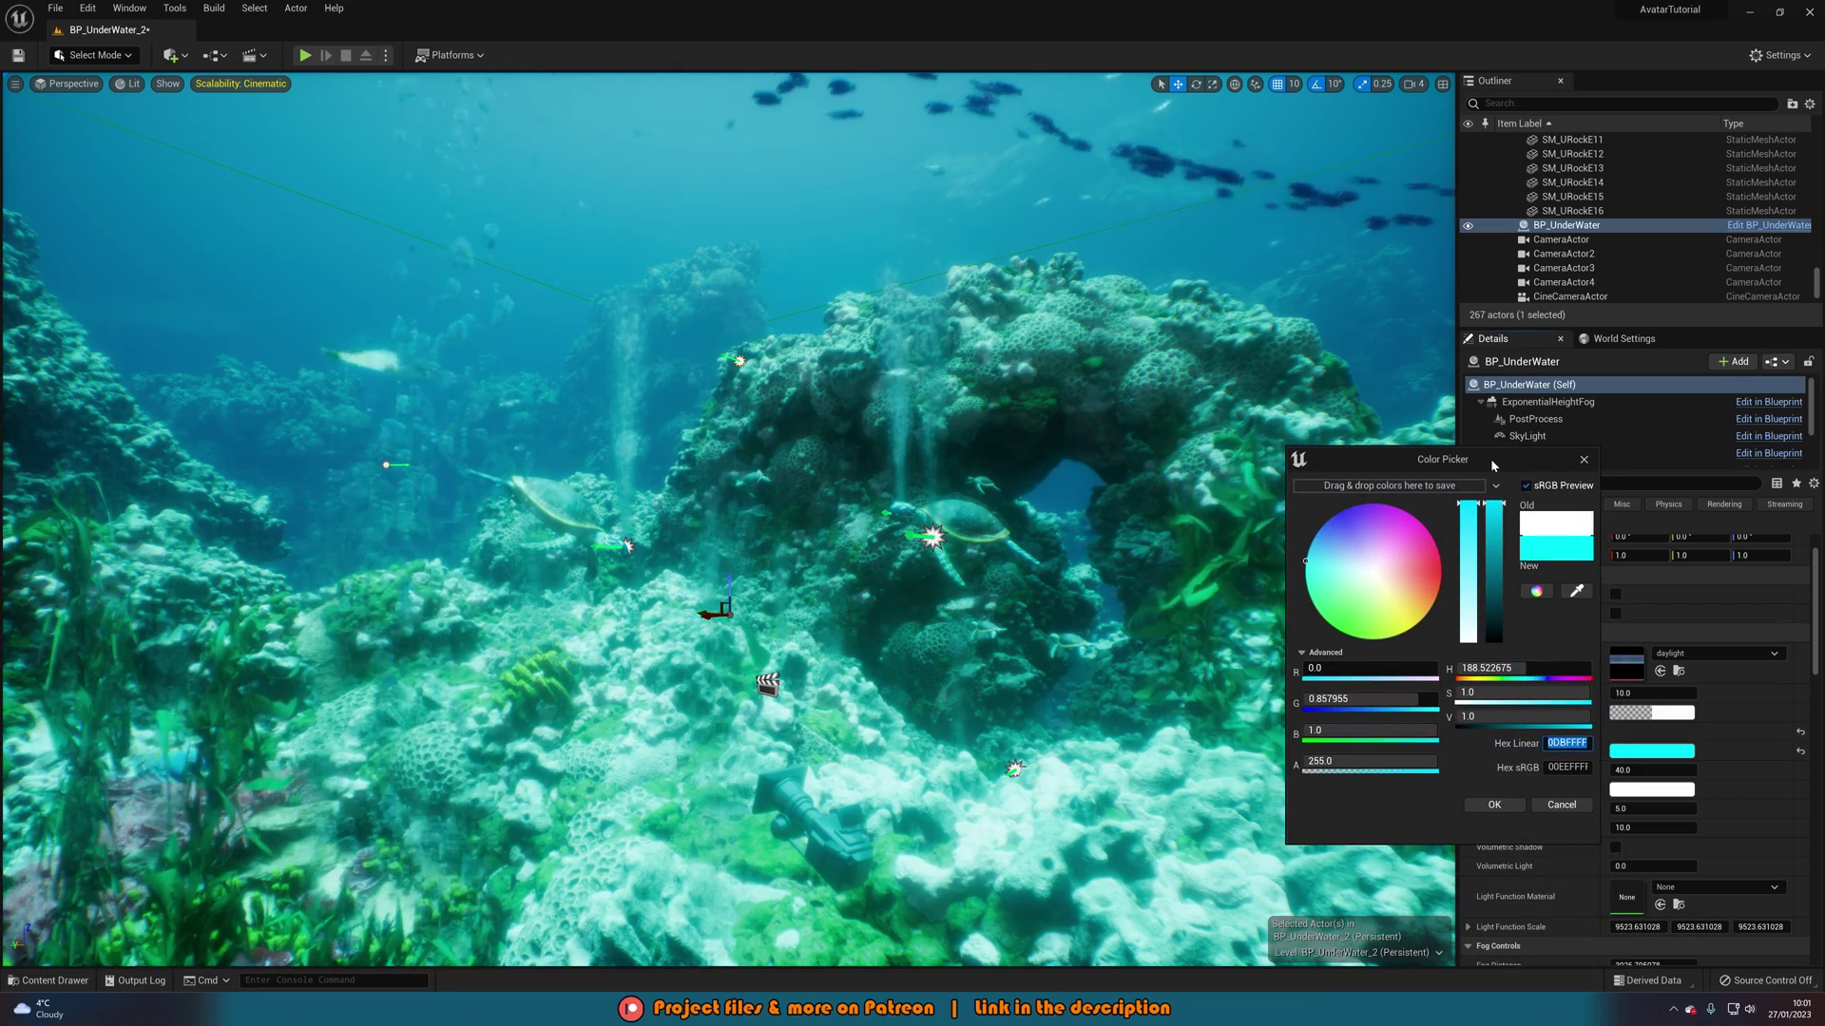
text(11)
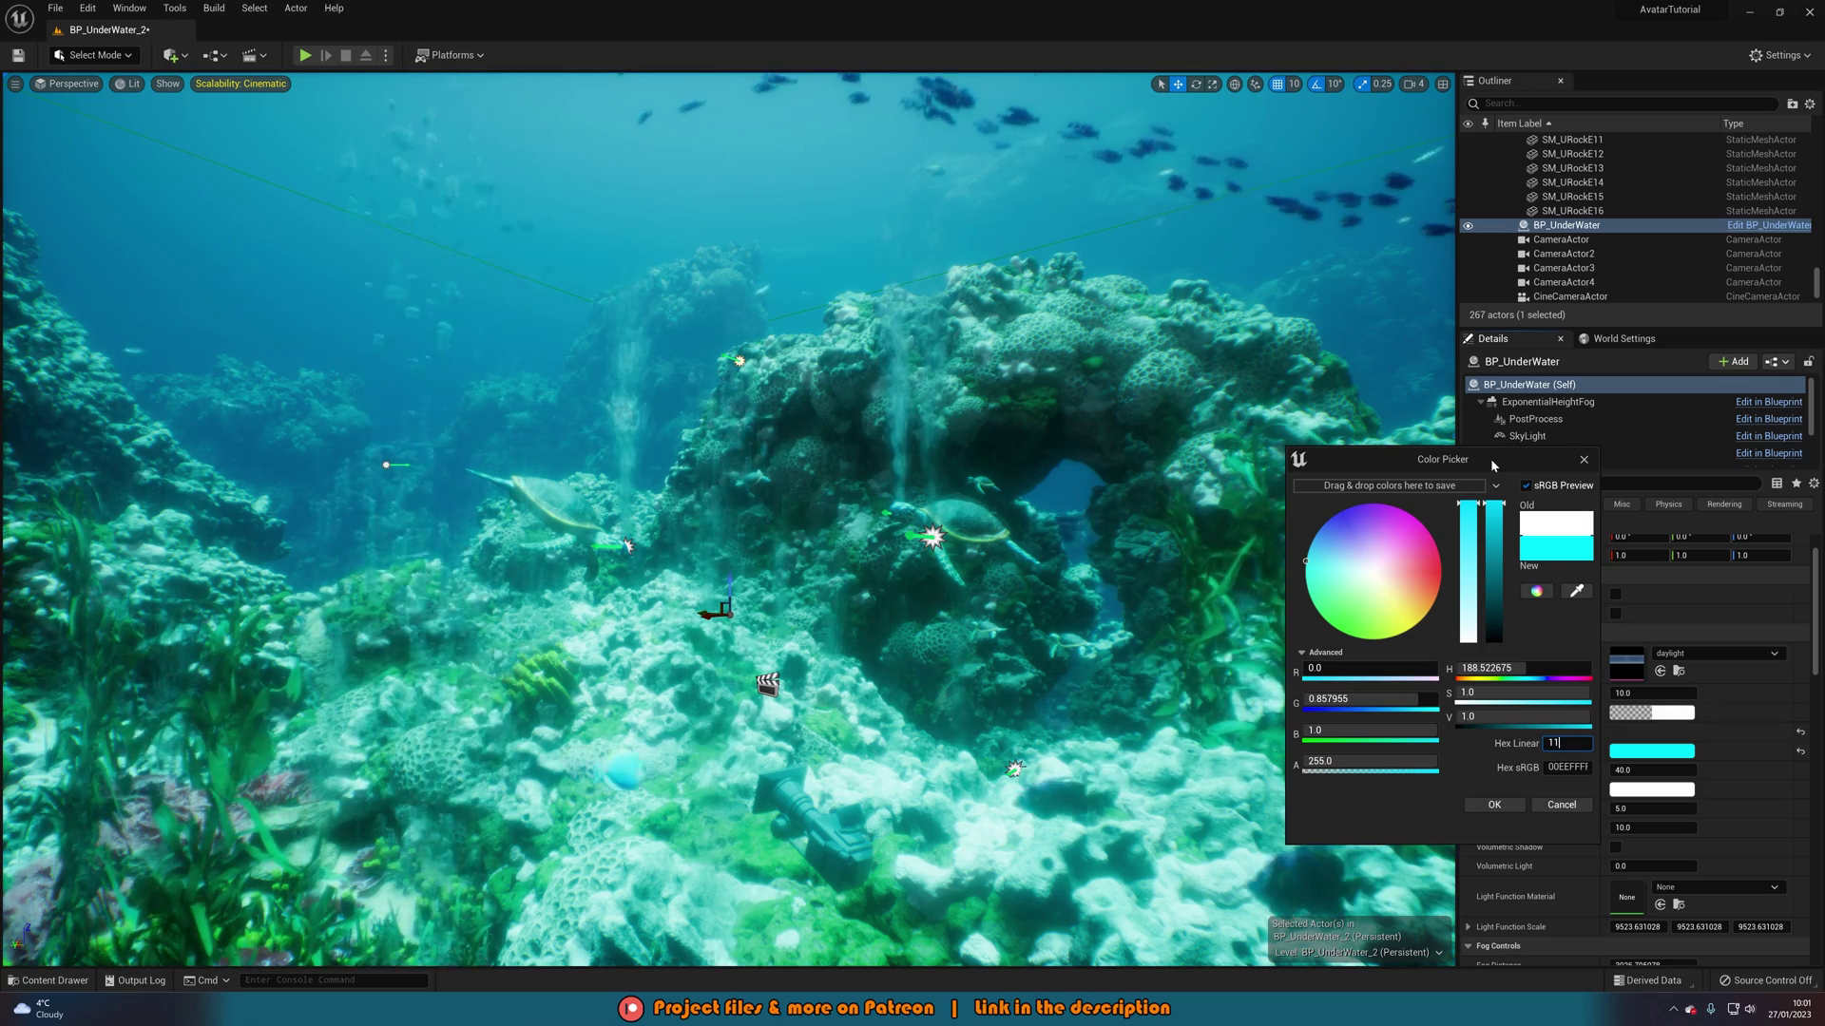
text(92BC)
key(Return)
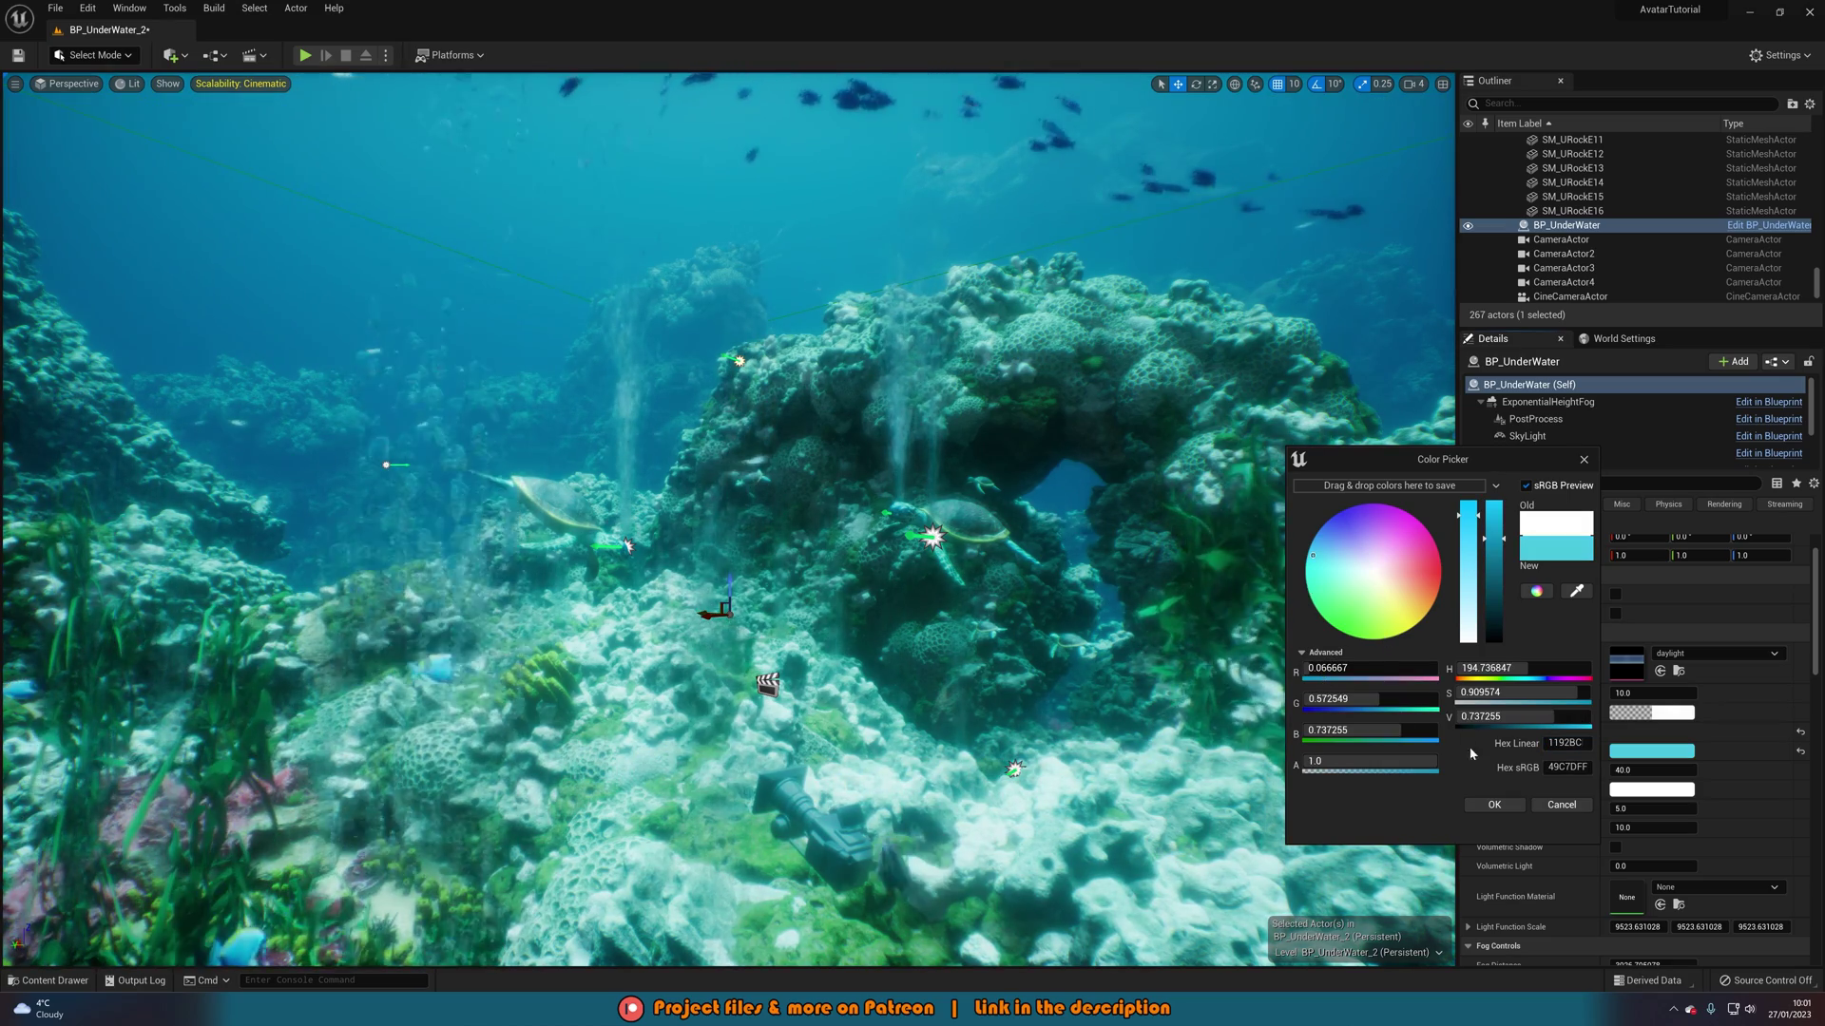
click(1495, 805)
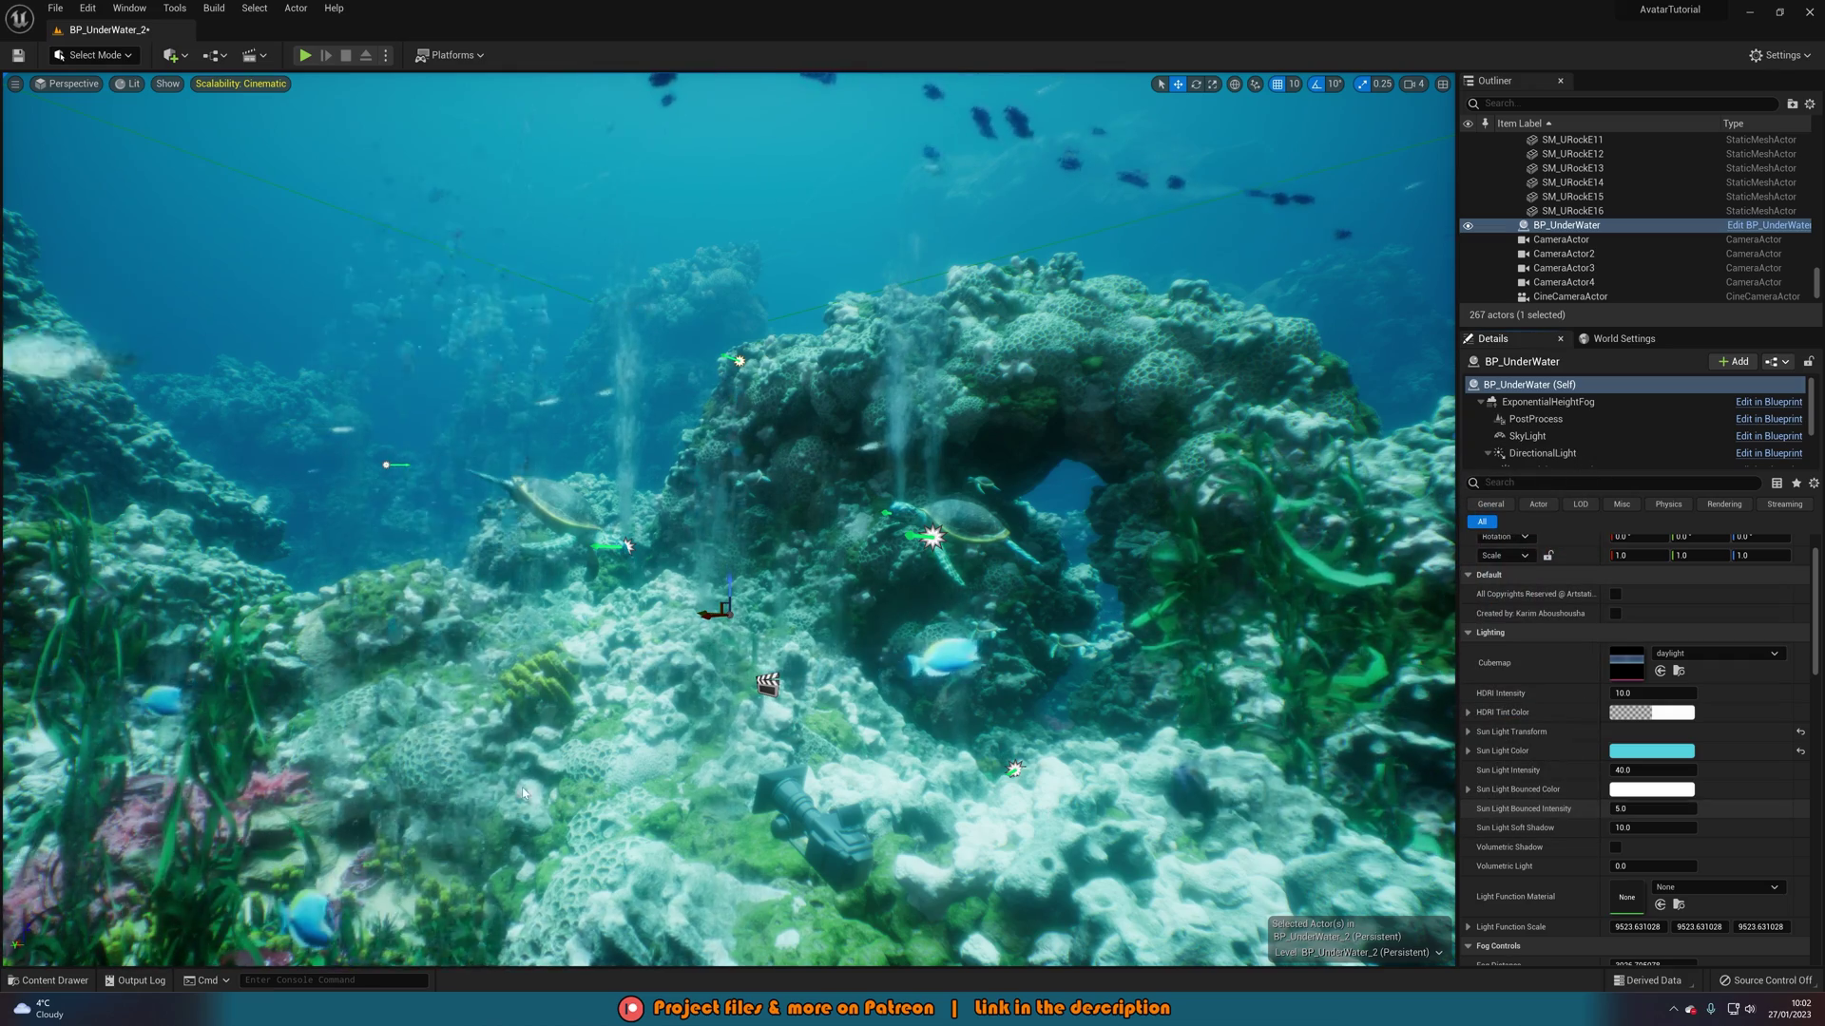
click(1651, 751)
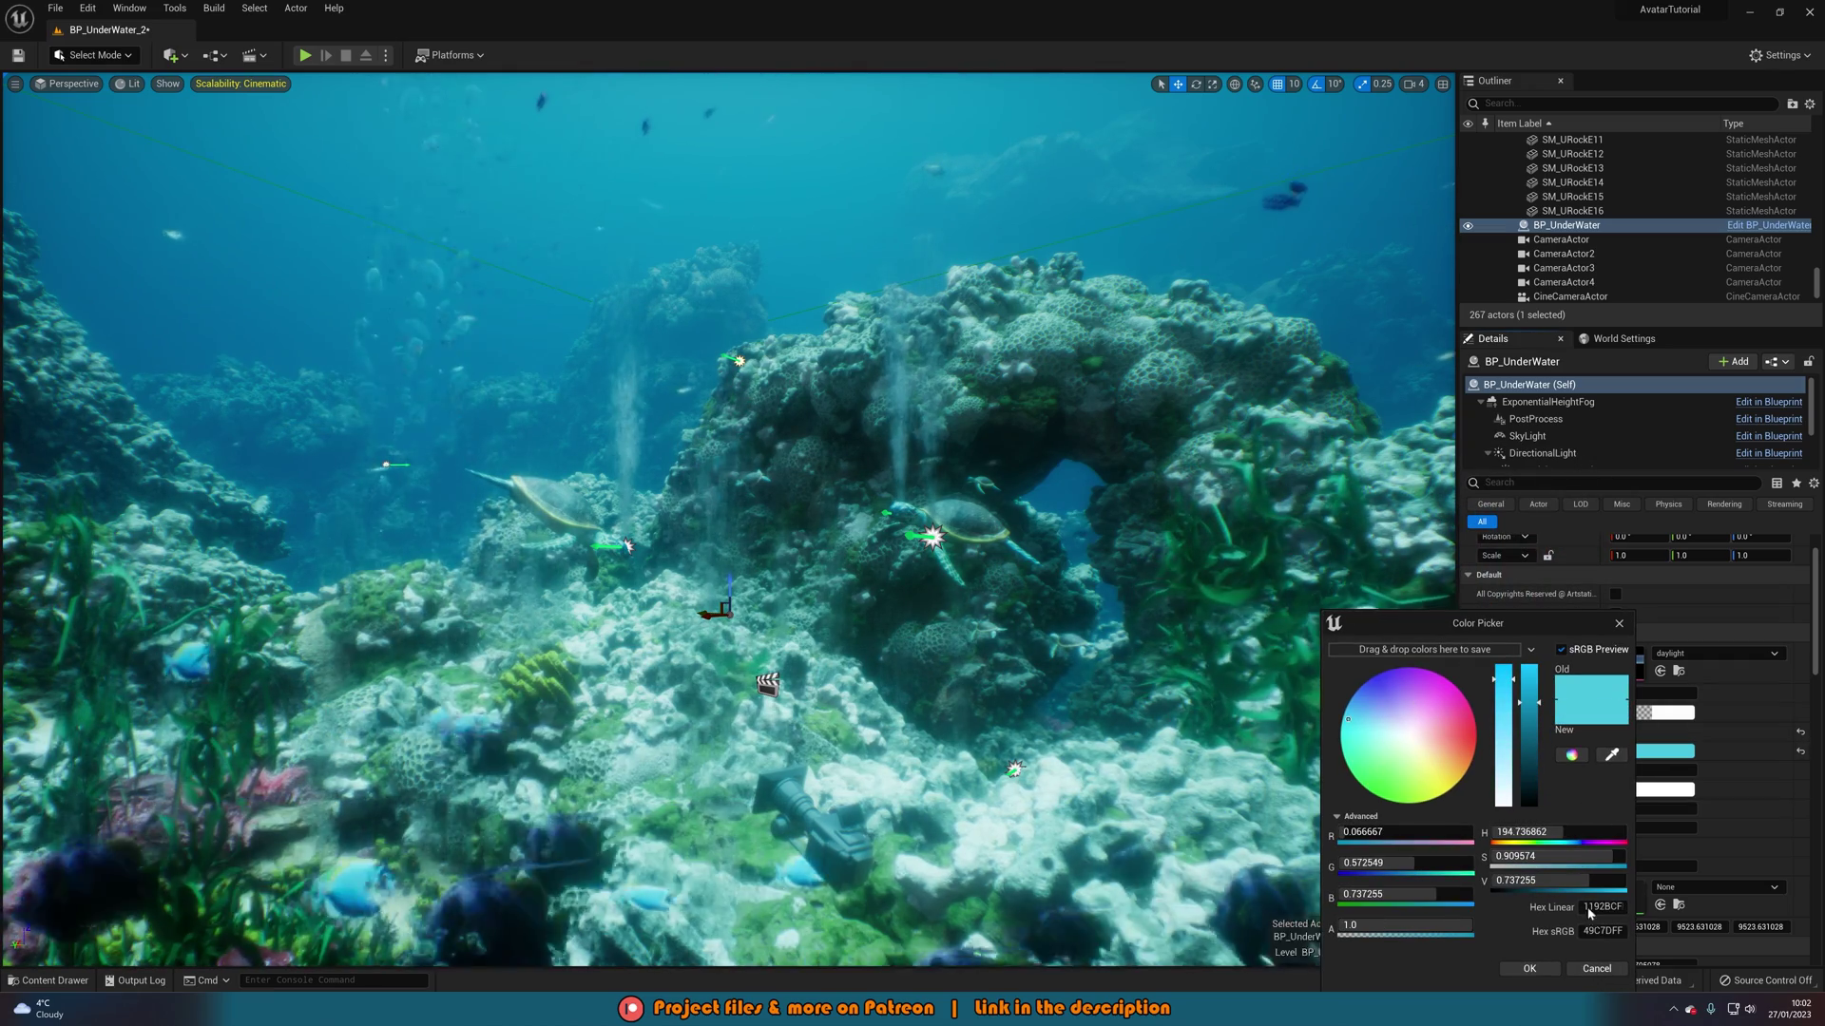
click(1526, 967)
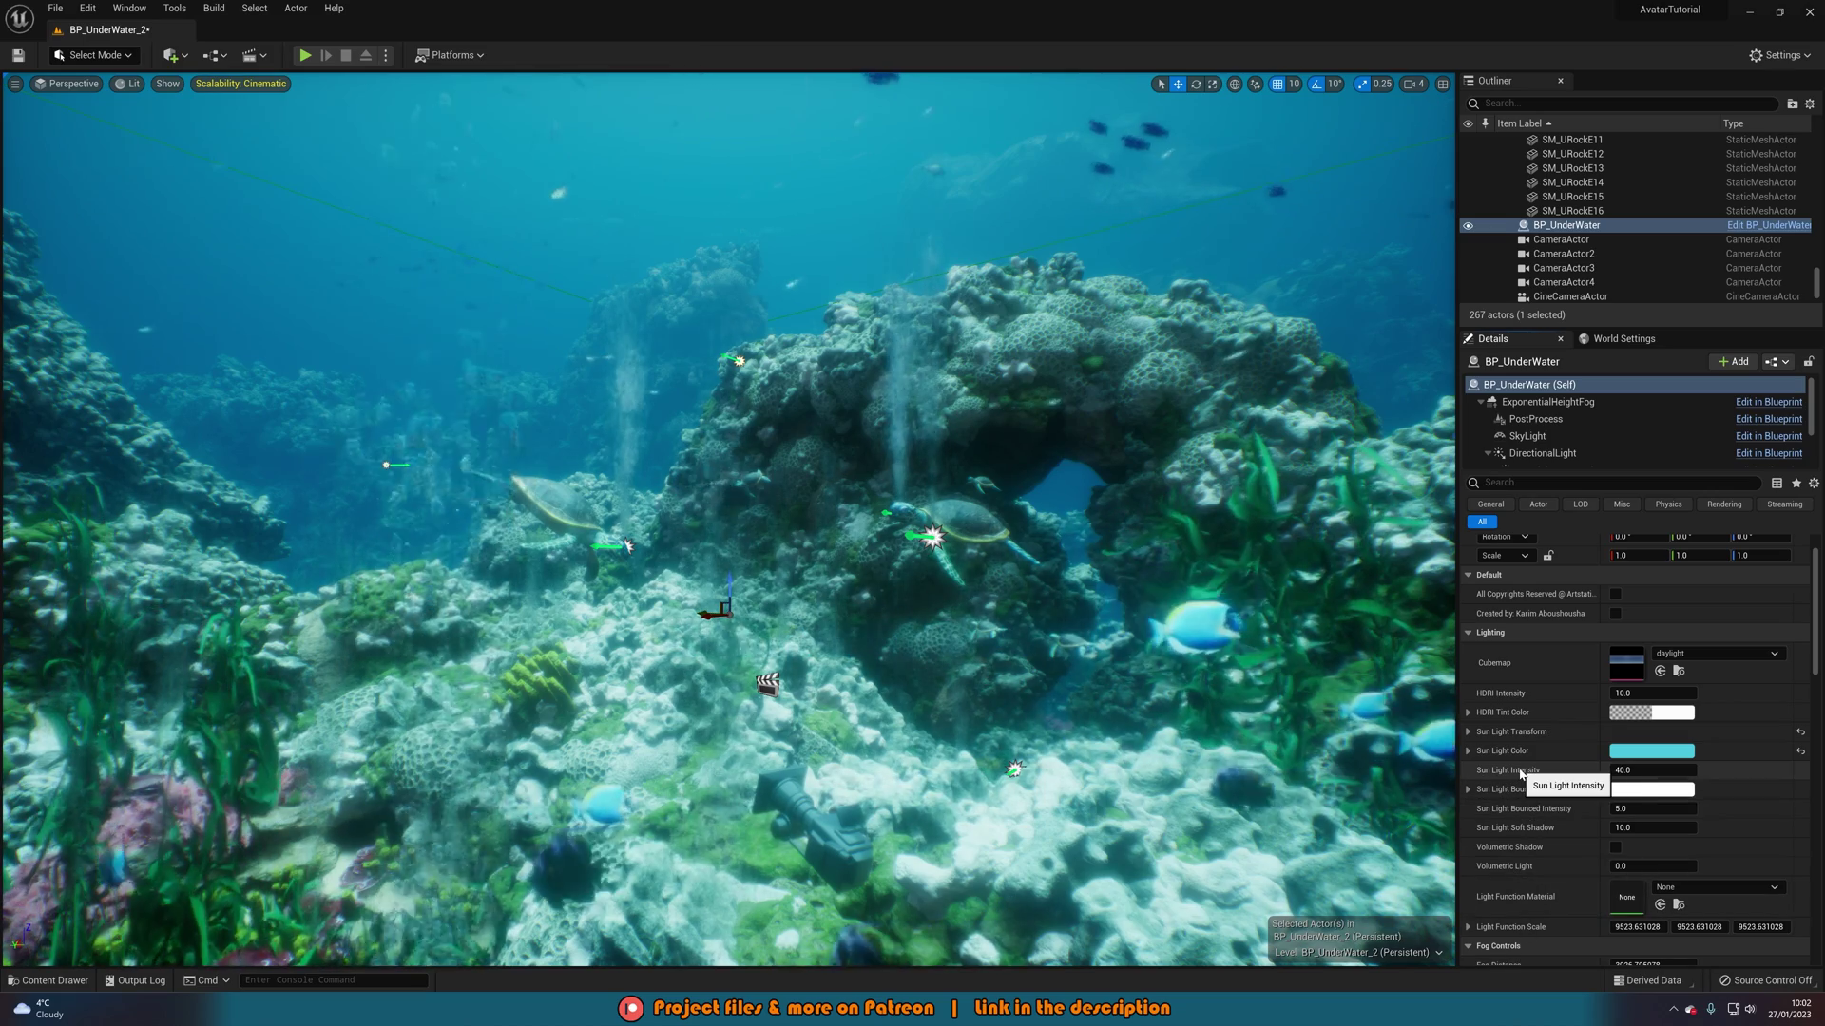
Try a Sun Light Intensity of 10 and return it to 40
click(1640, 769)
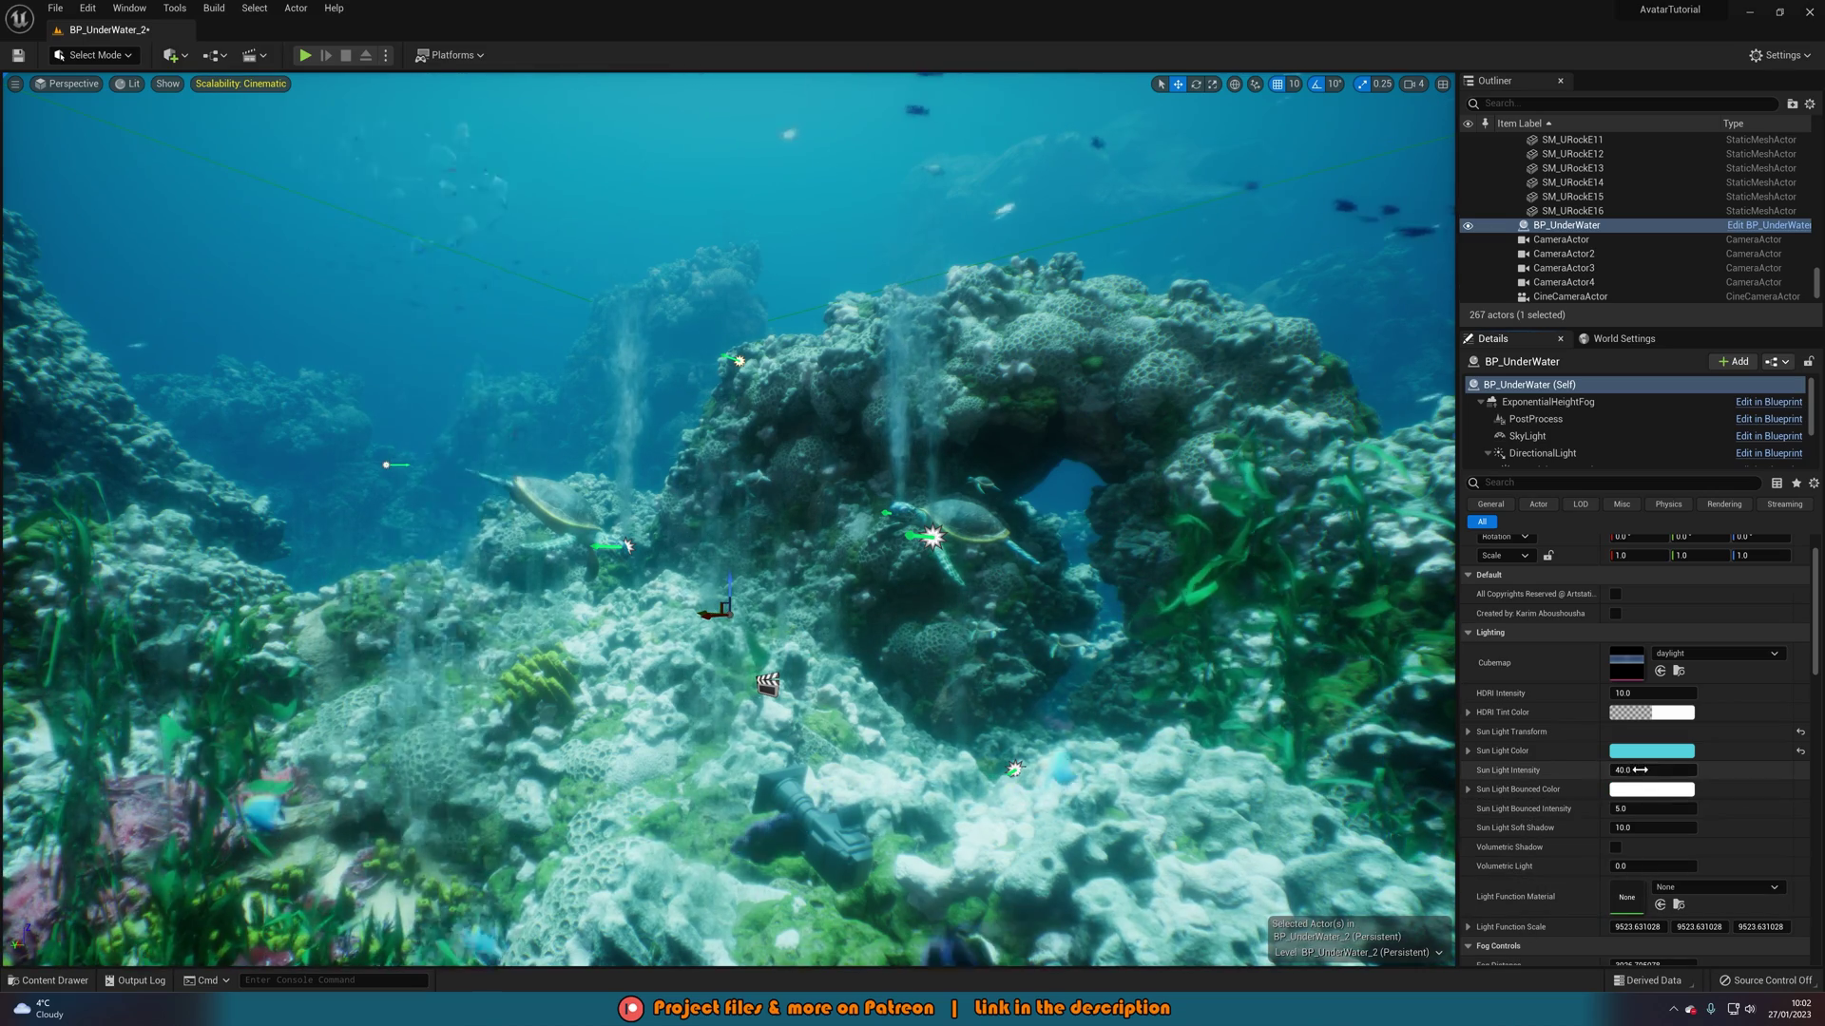
text(1)
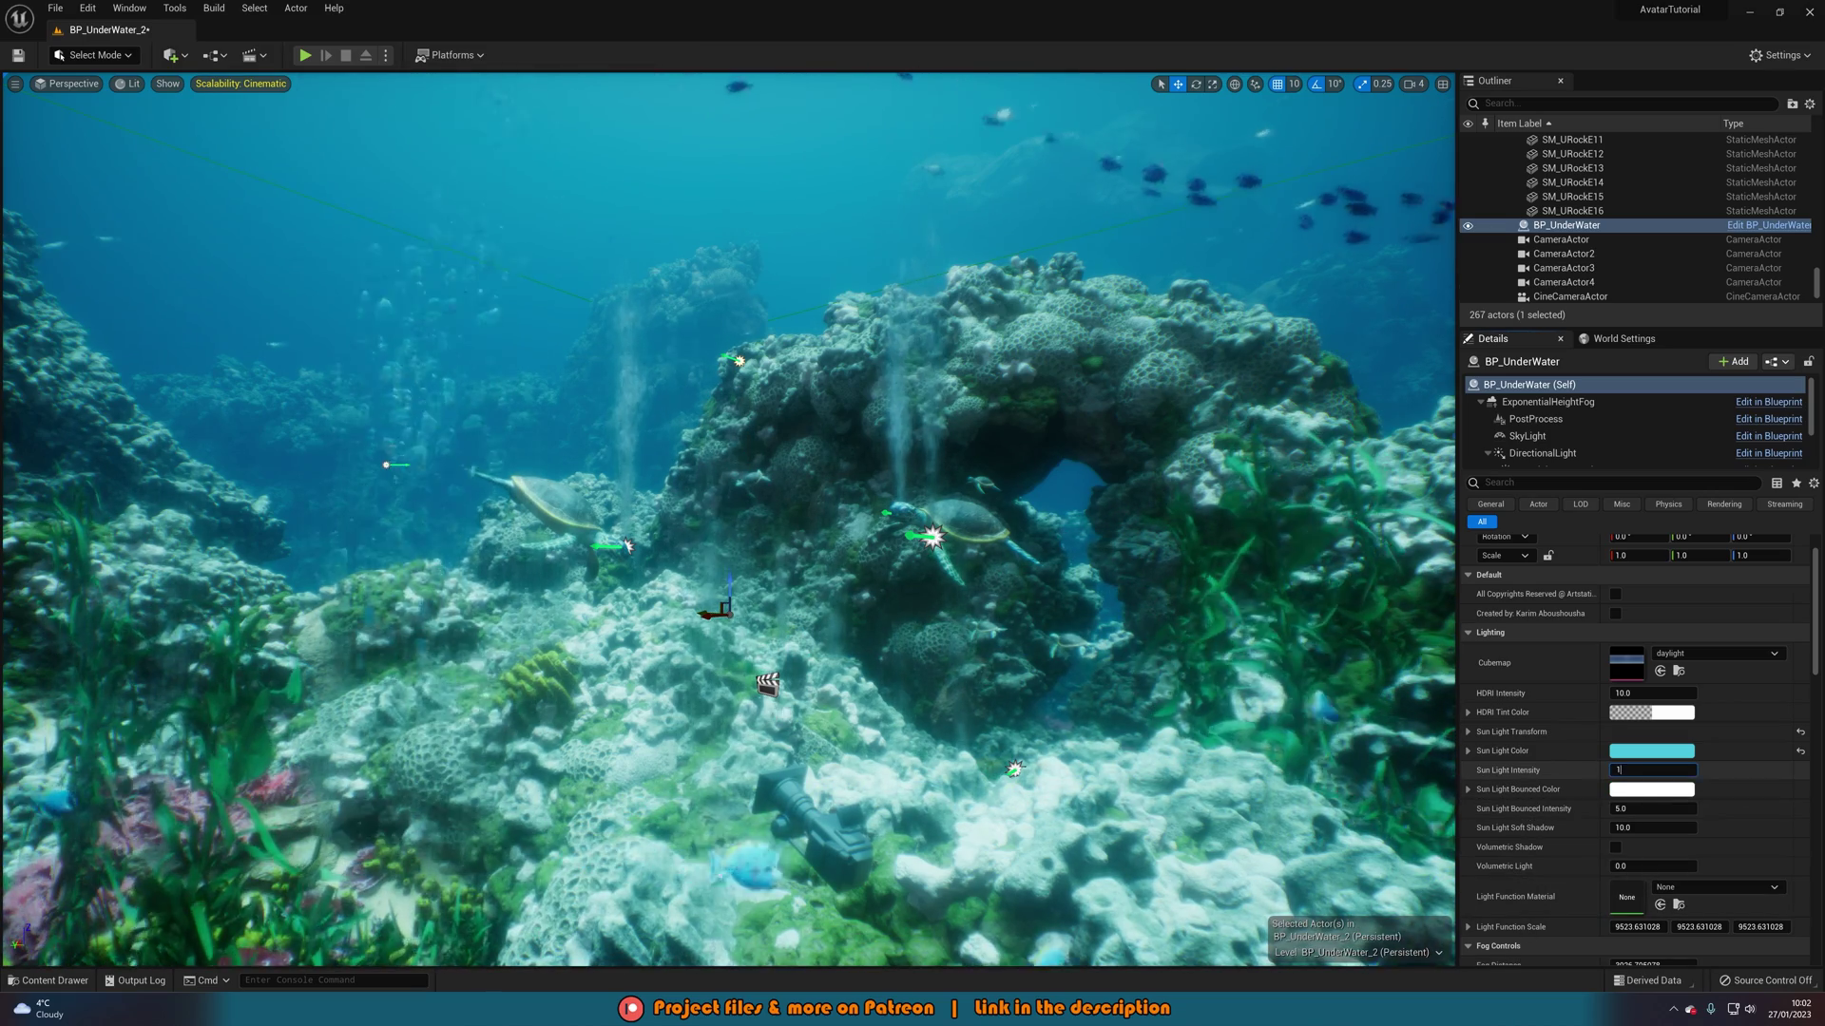
text(0)
key(Return)
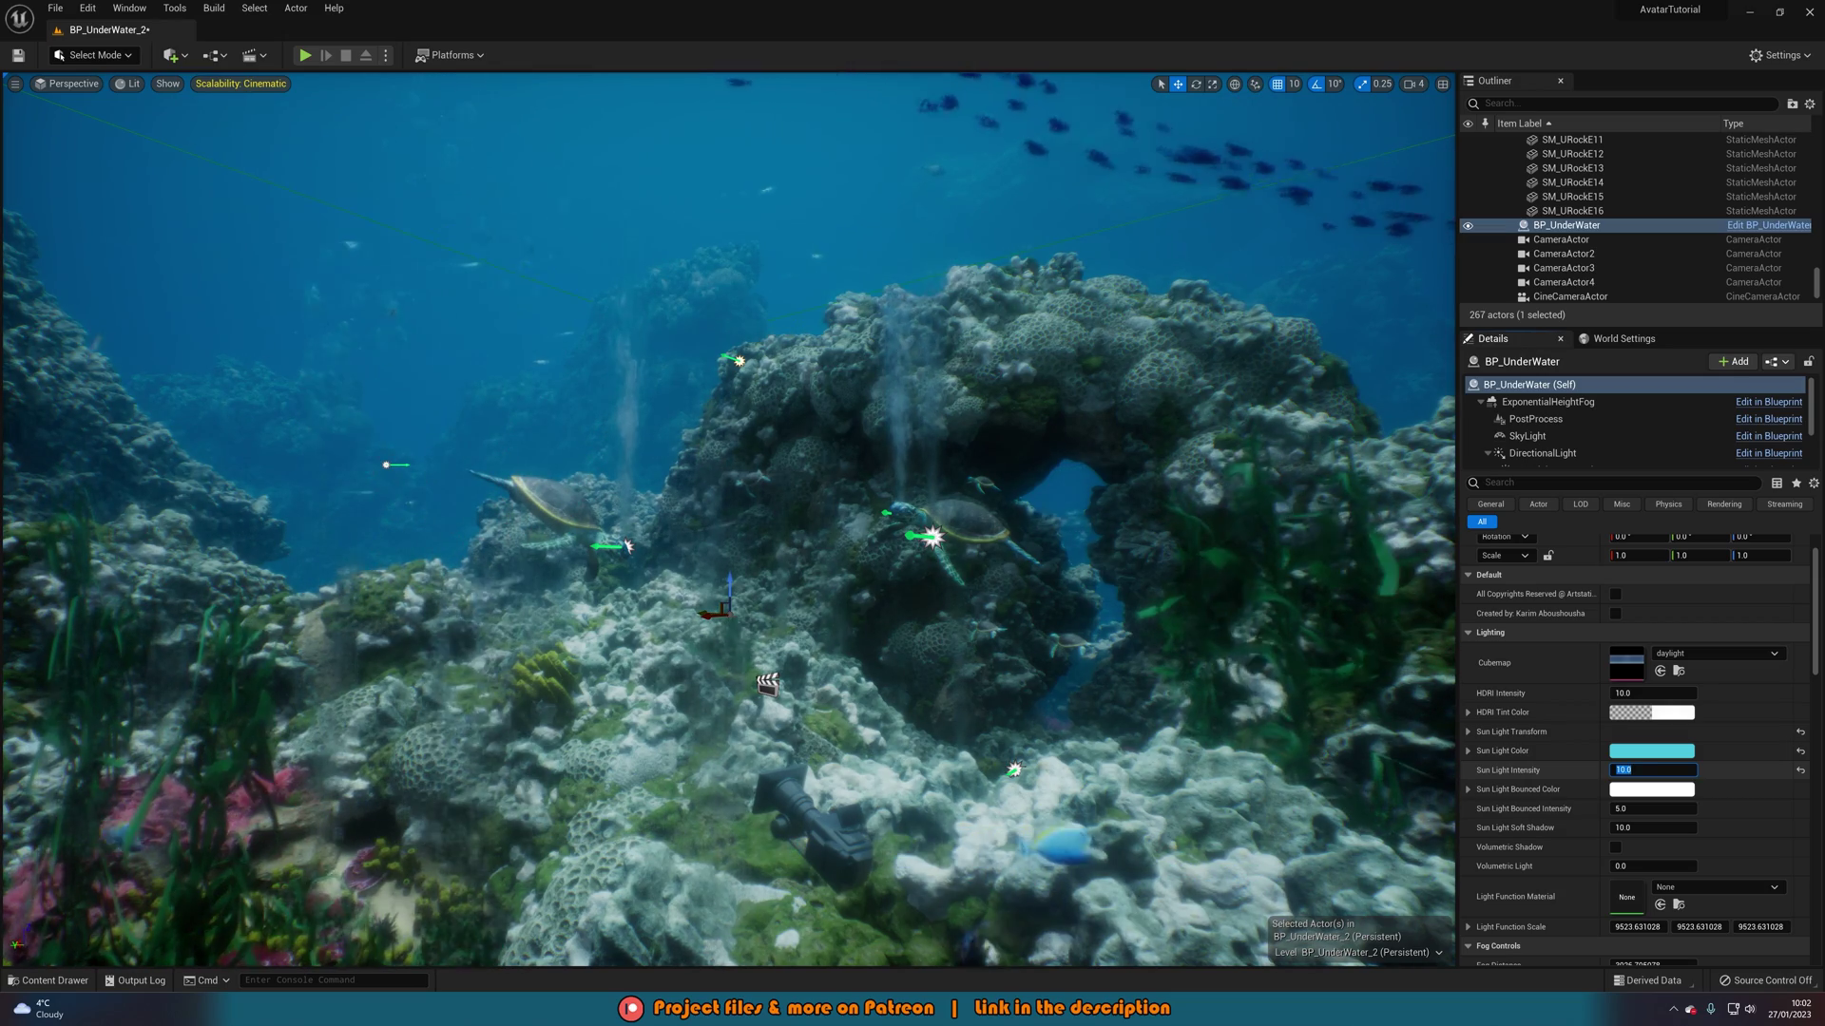
key(Return)
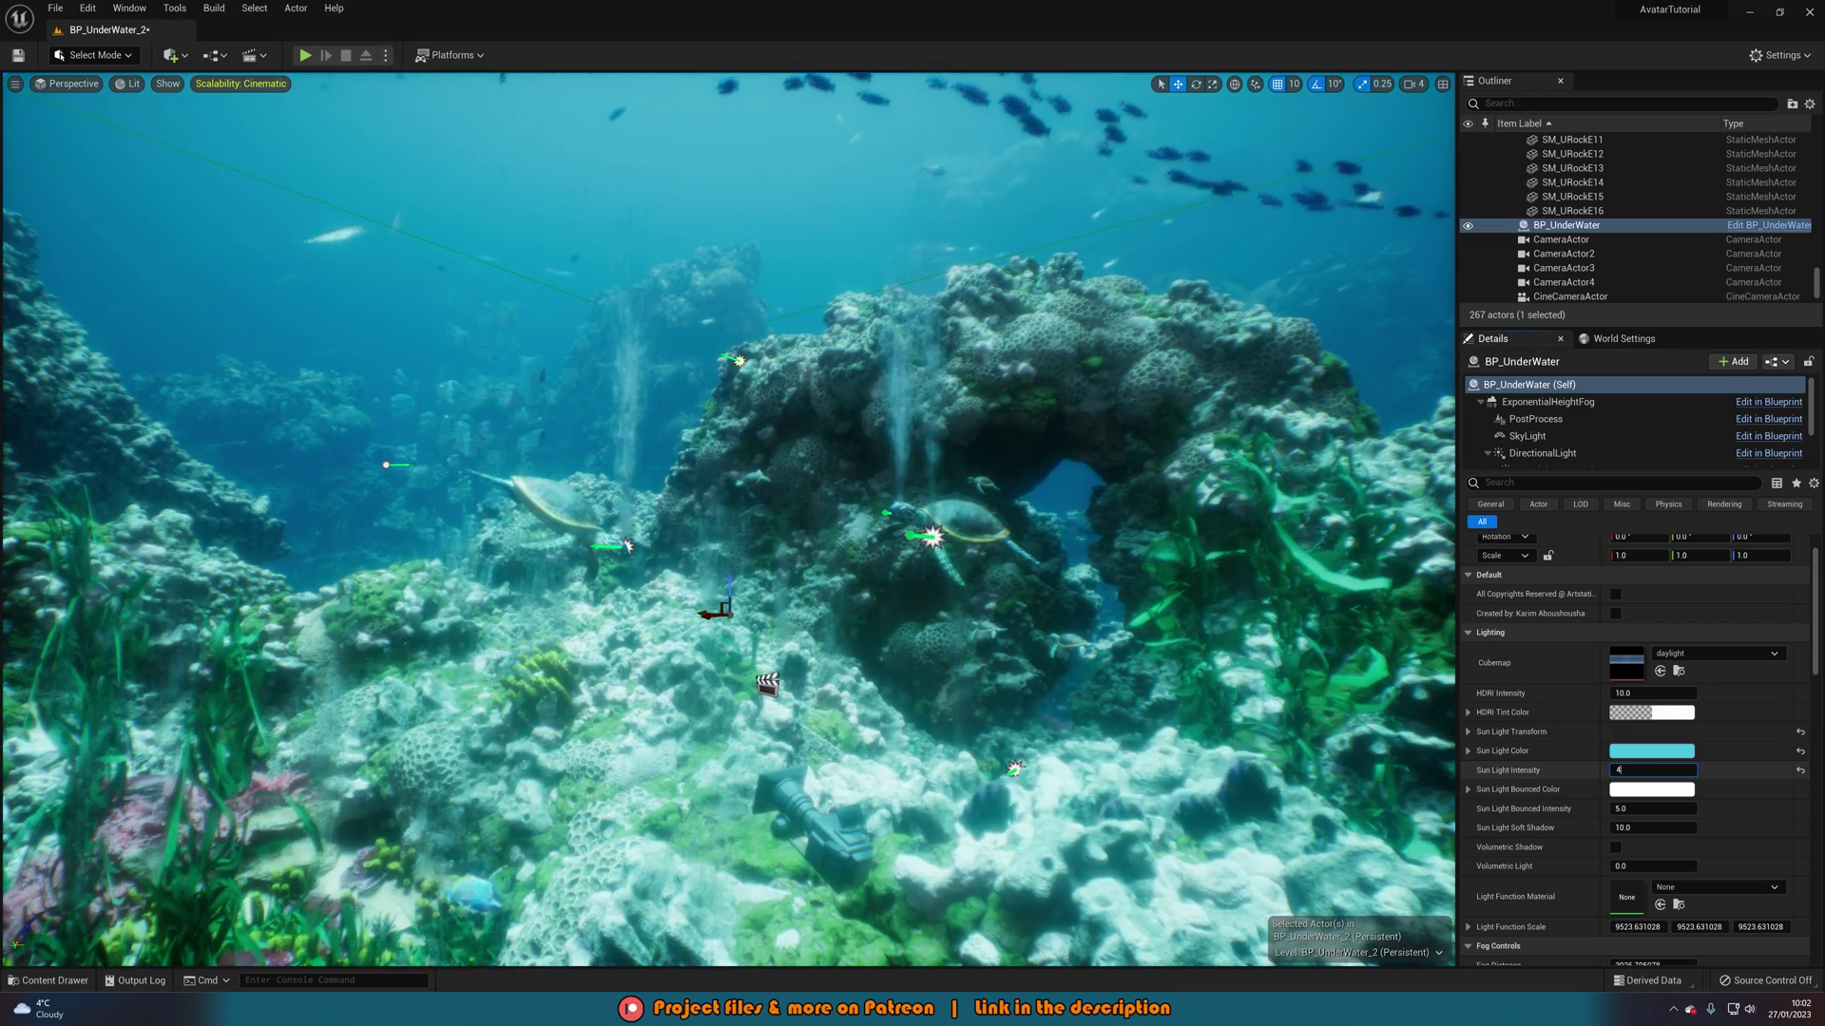
text(40)
key(Return)
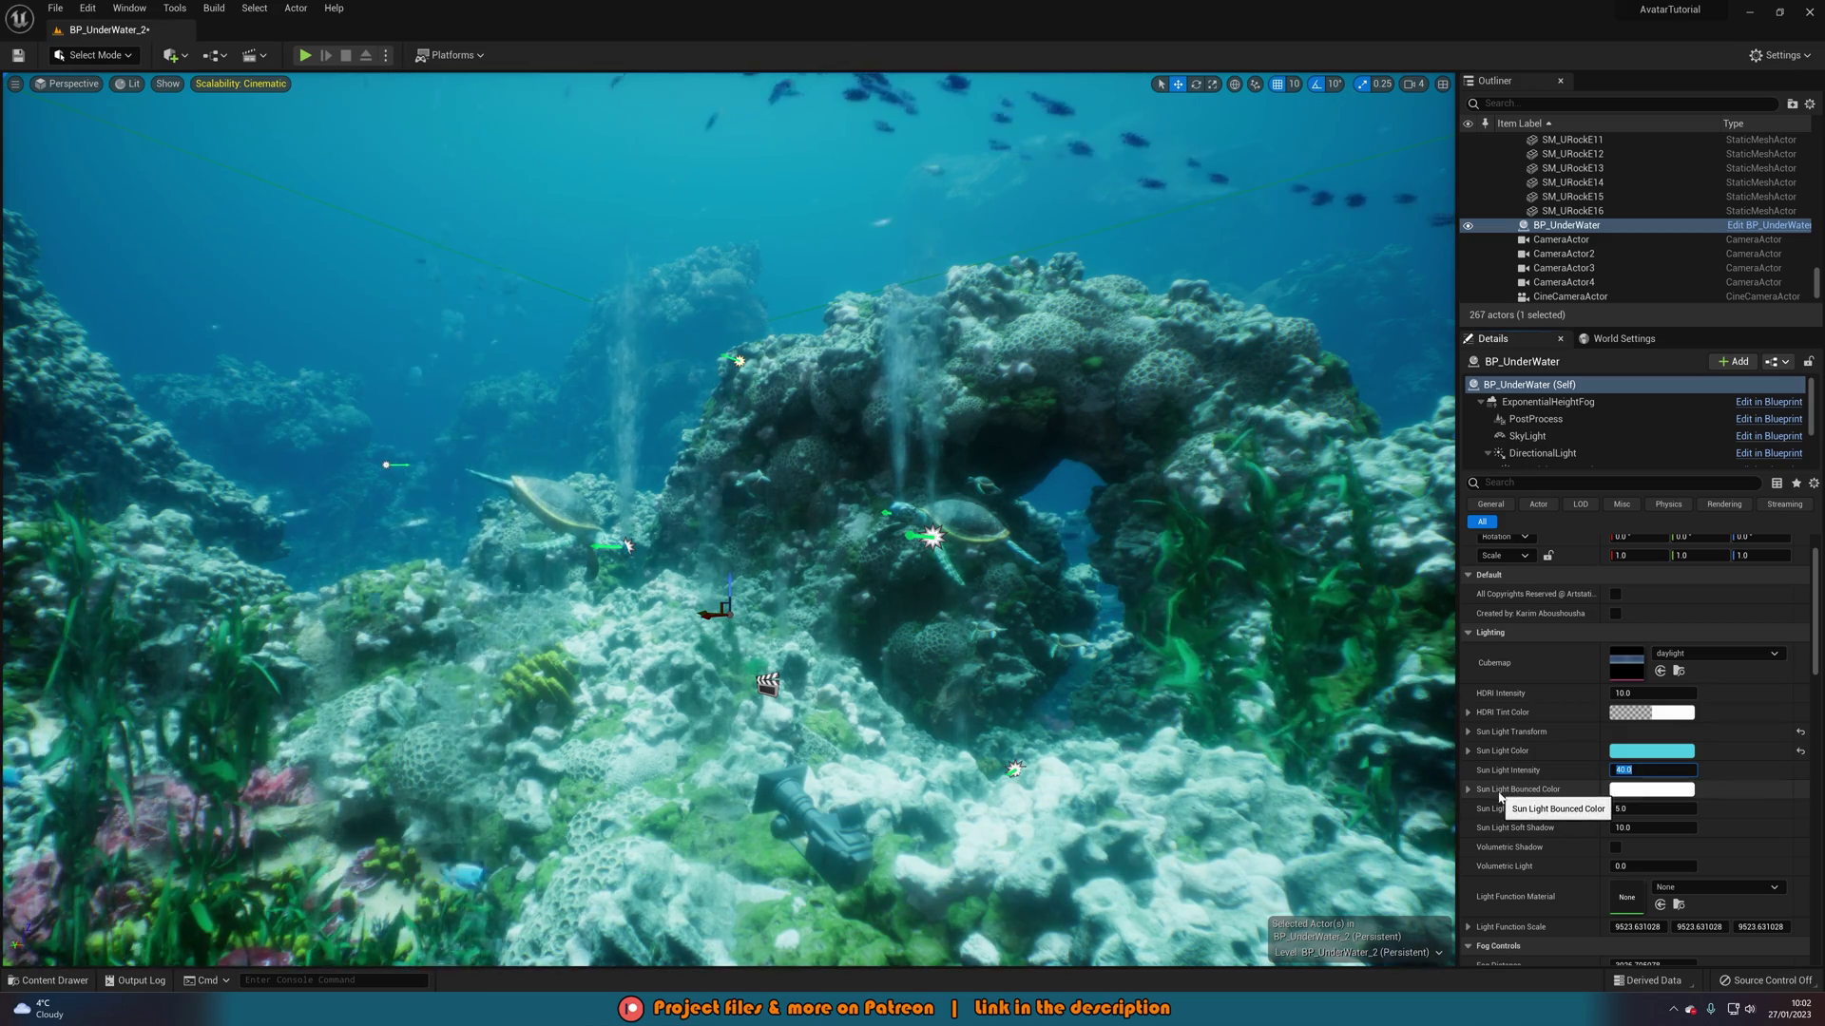
Set the Sun Light Bounced Color to the same Hex Linear 1192BC blue as the sun light
click(1662, 790)
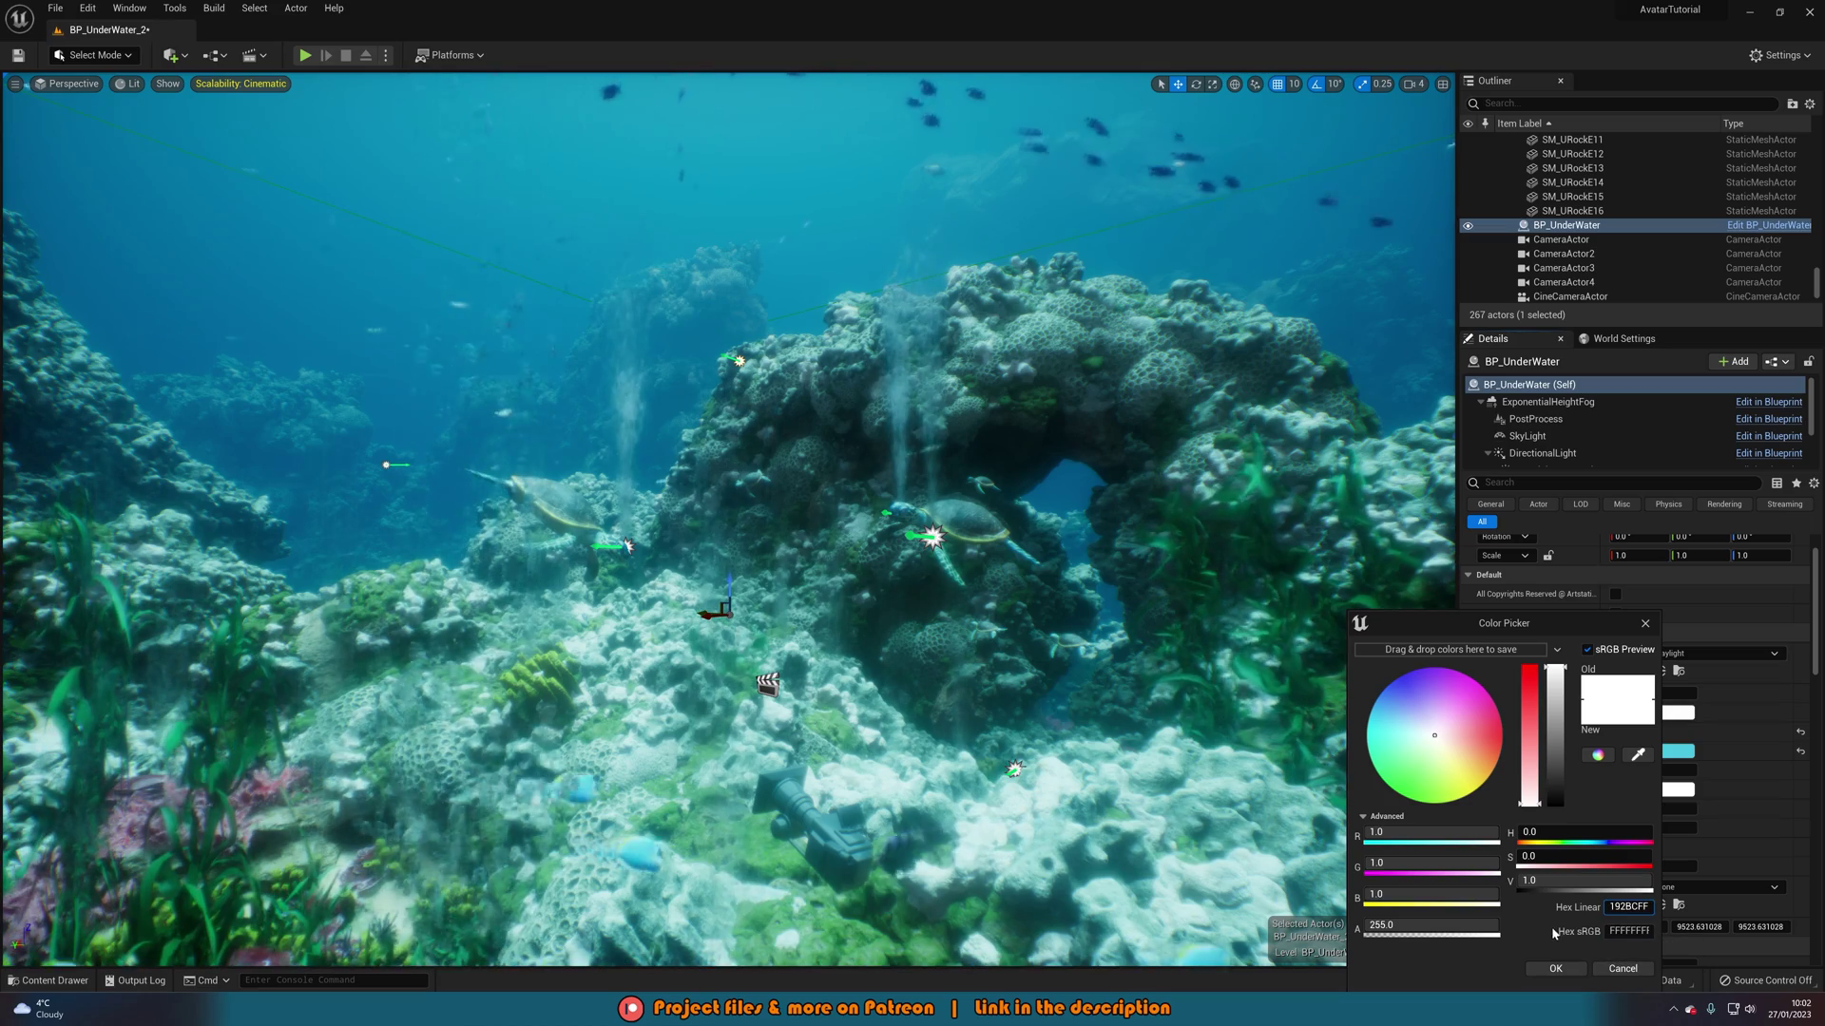
key(Return)
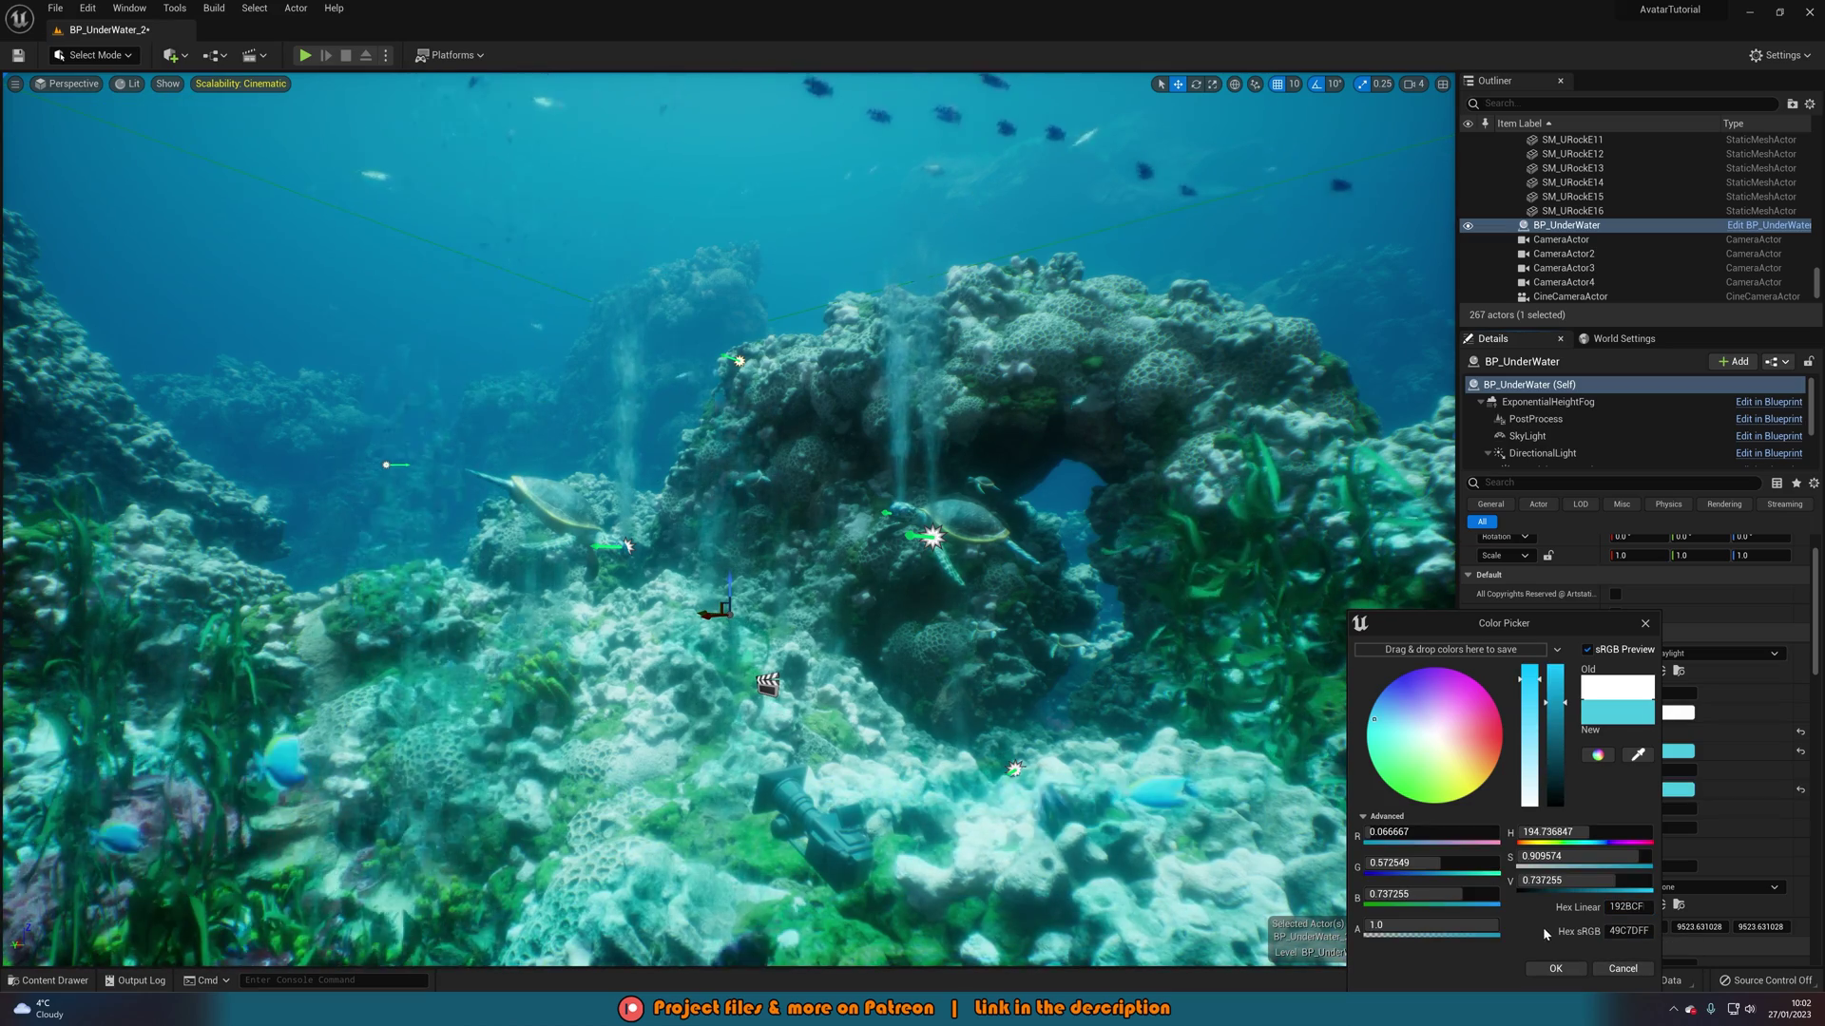
click(1549, 968)
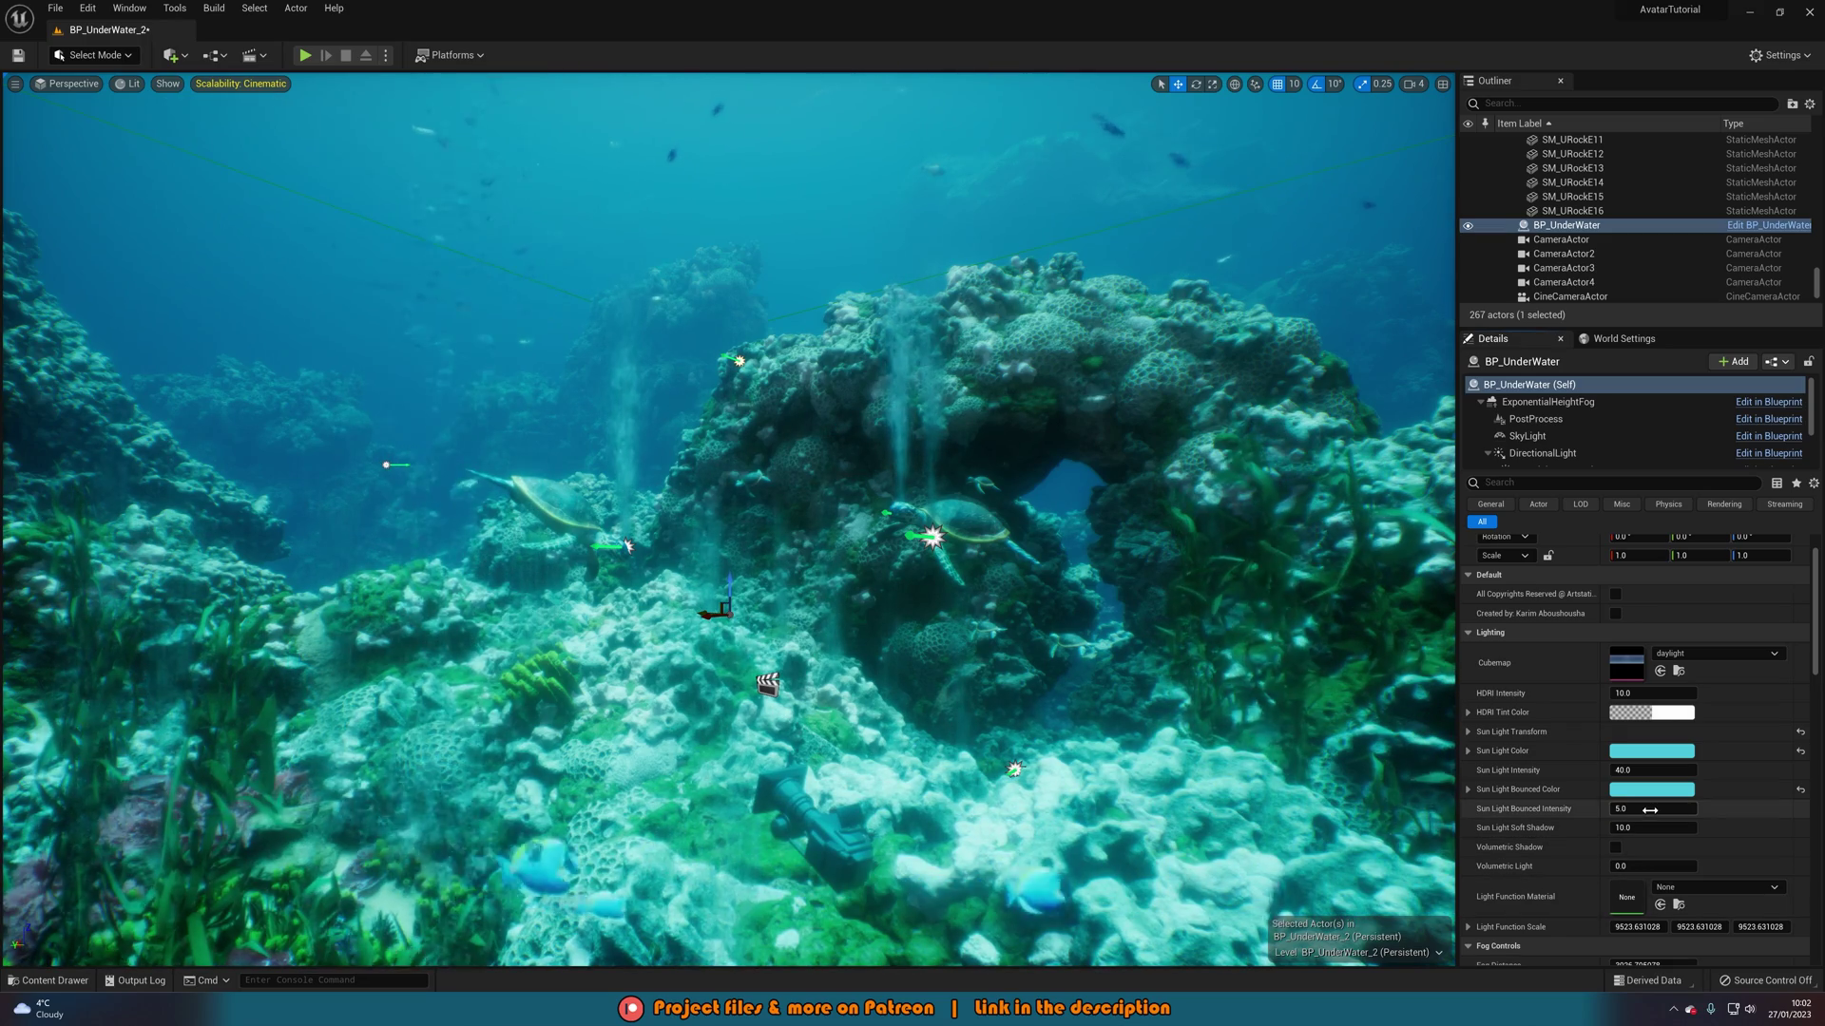
Try a Sun Light Bounced Intensity of 50 on BP_UnderWater and return it to 5
text(50)
key(Return)
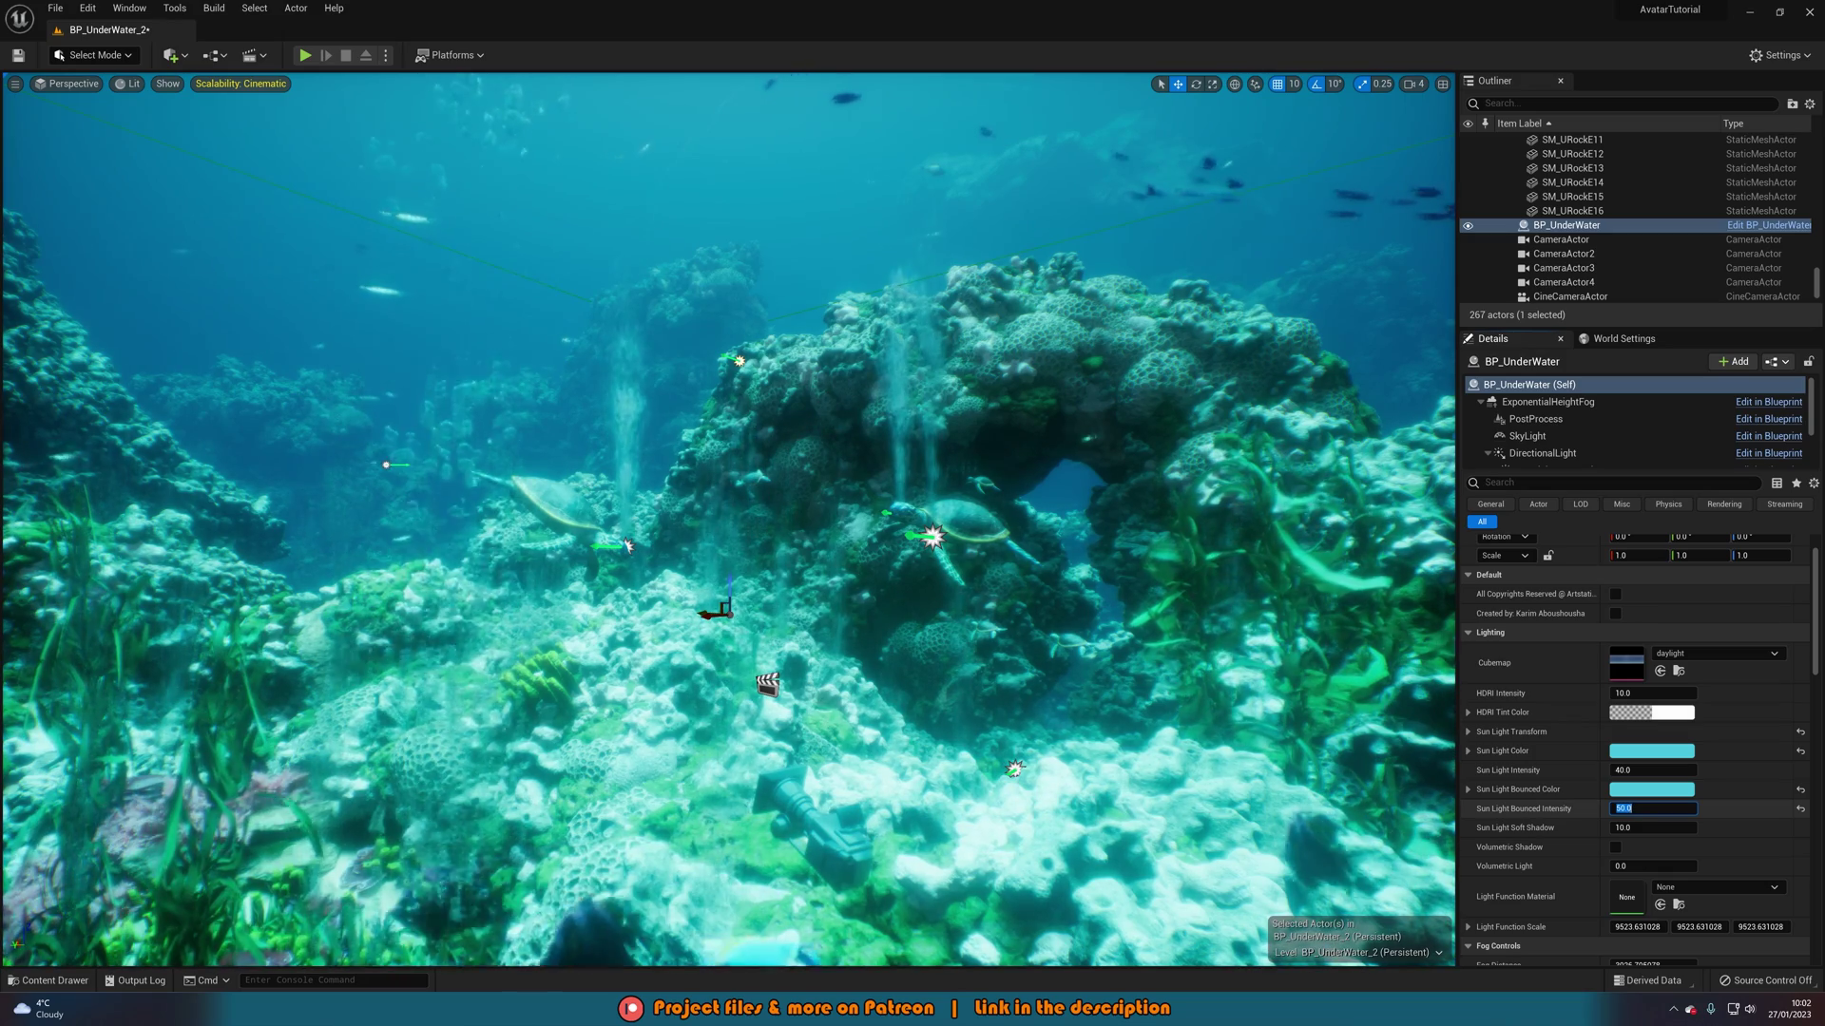
text(5)
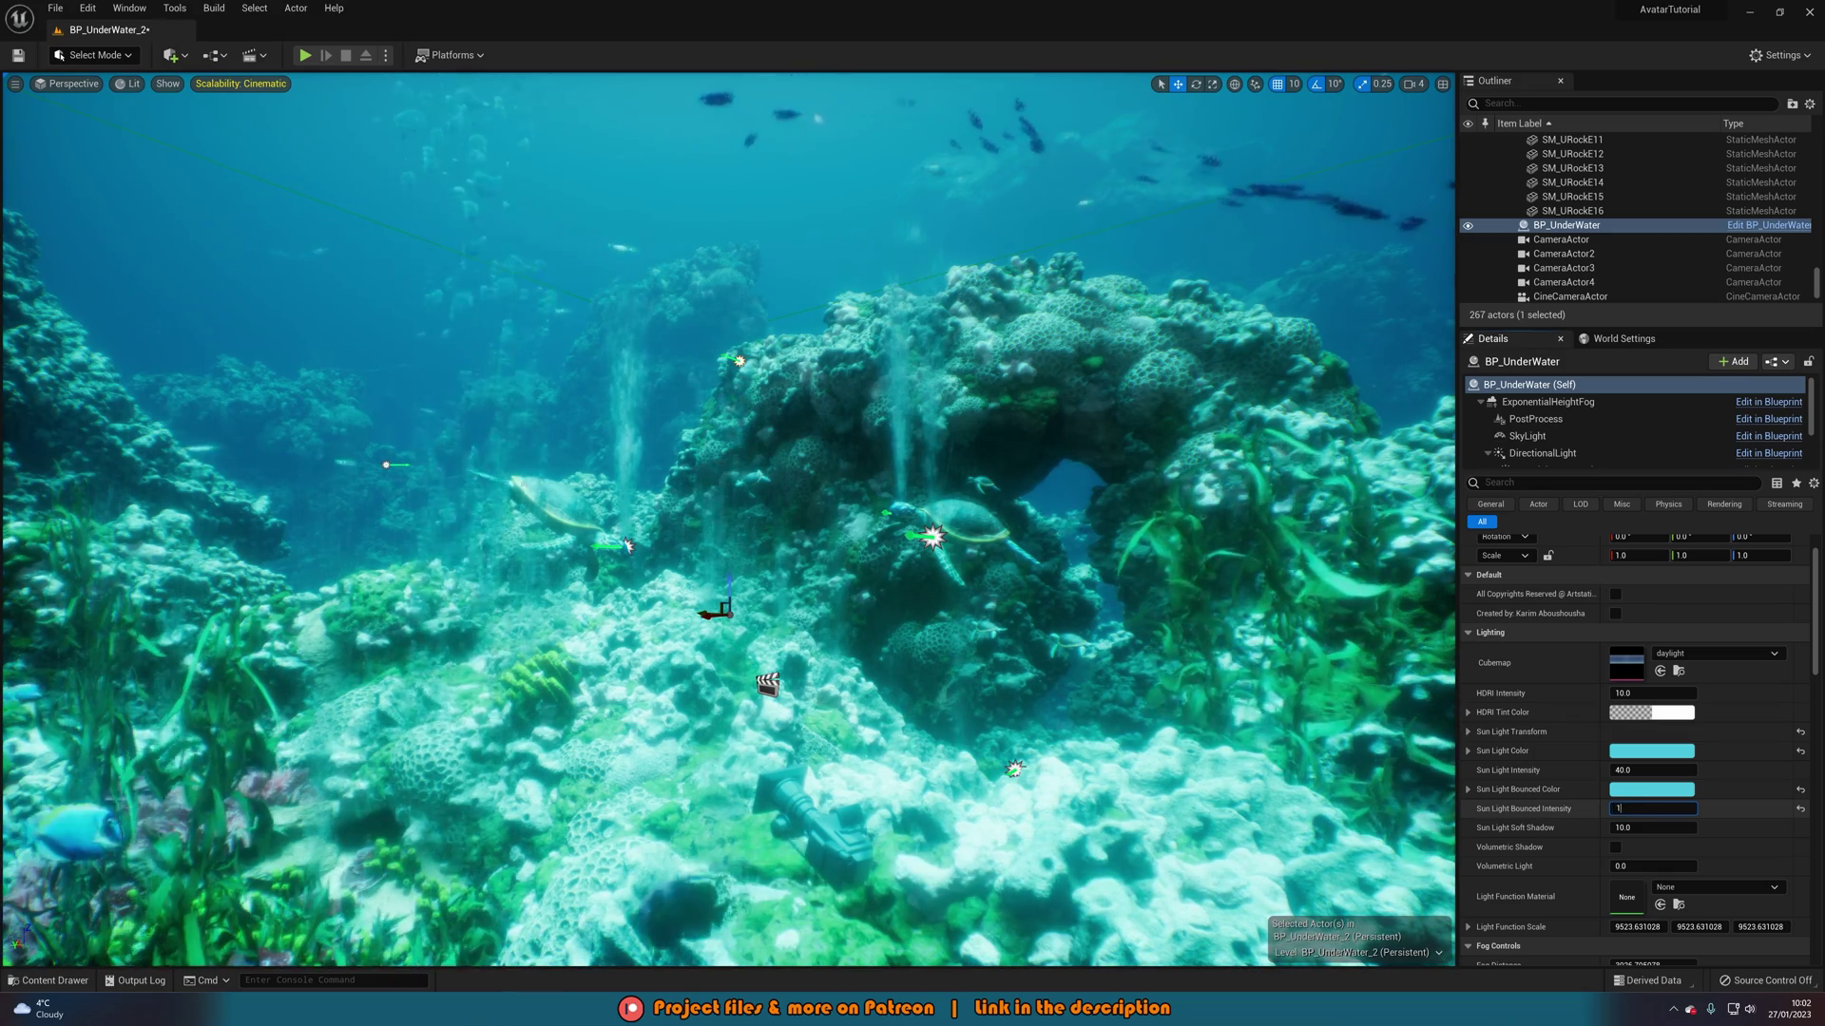
key(Return)
key(Return)
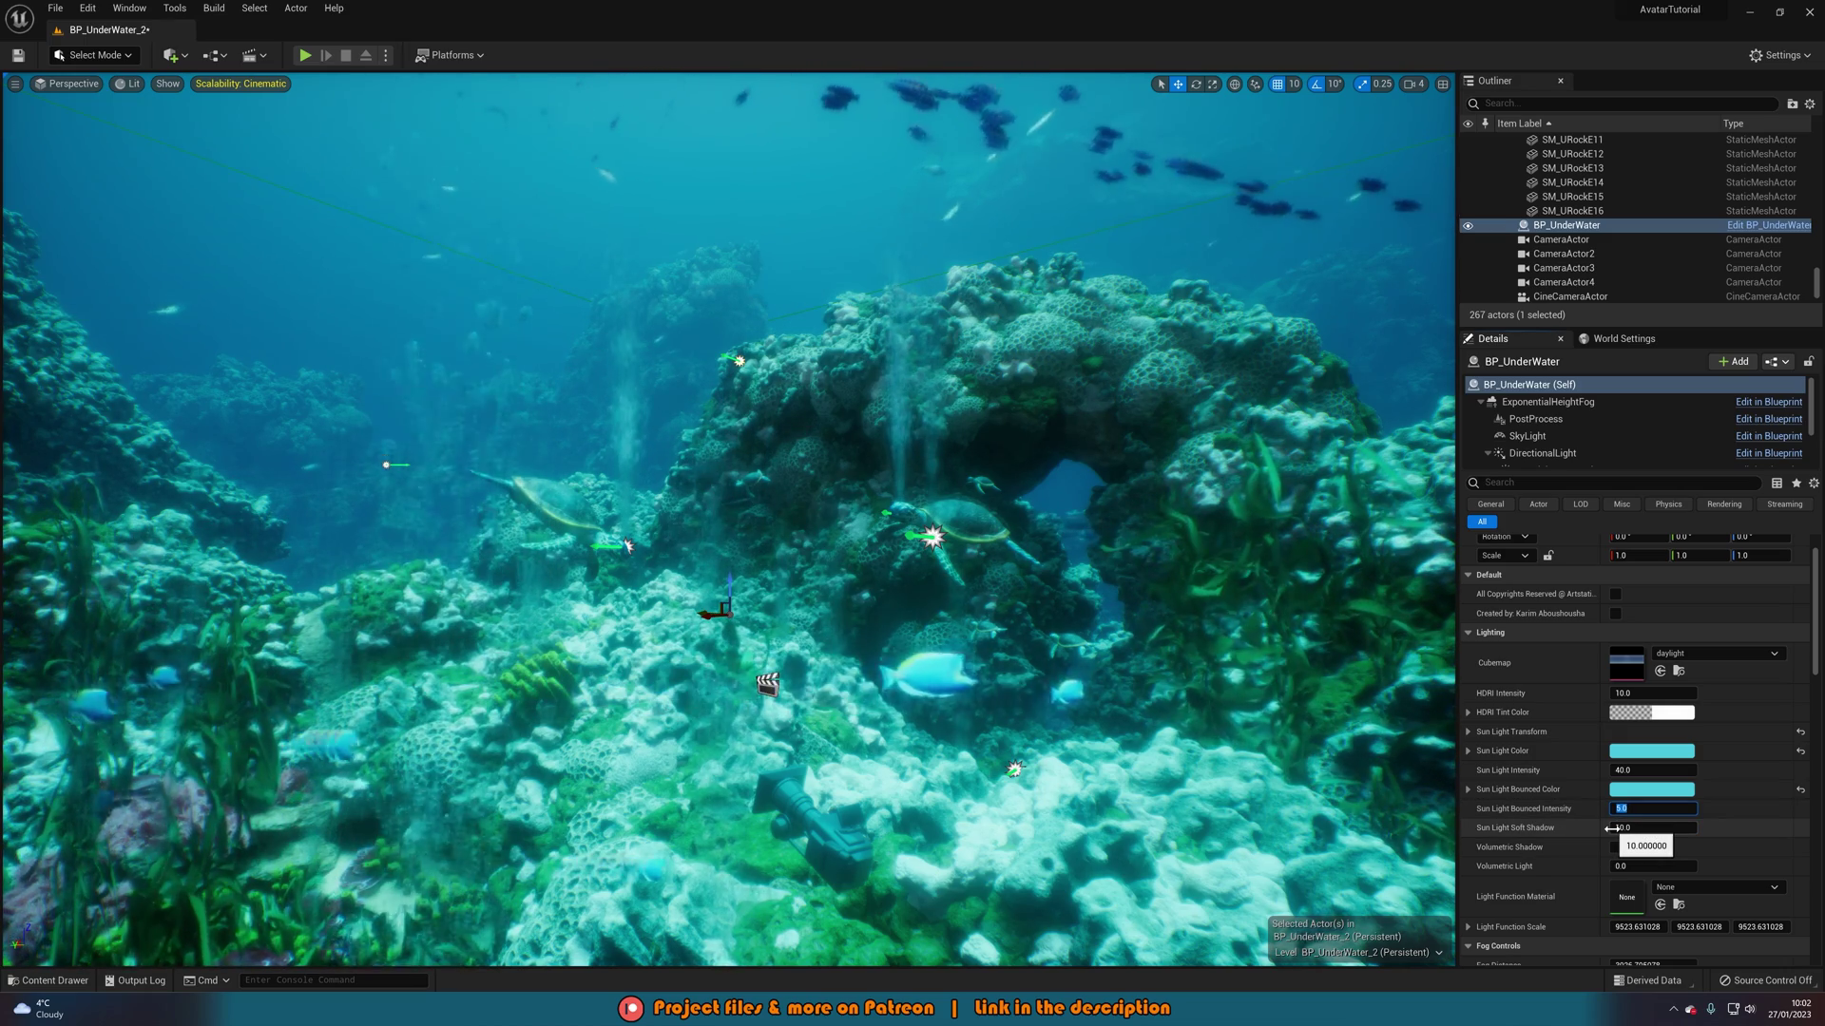
click(1554, 841)
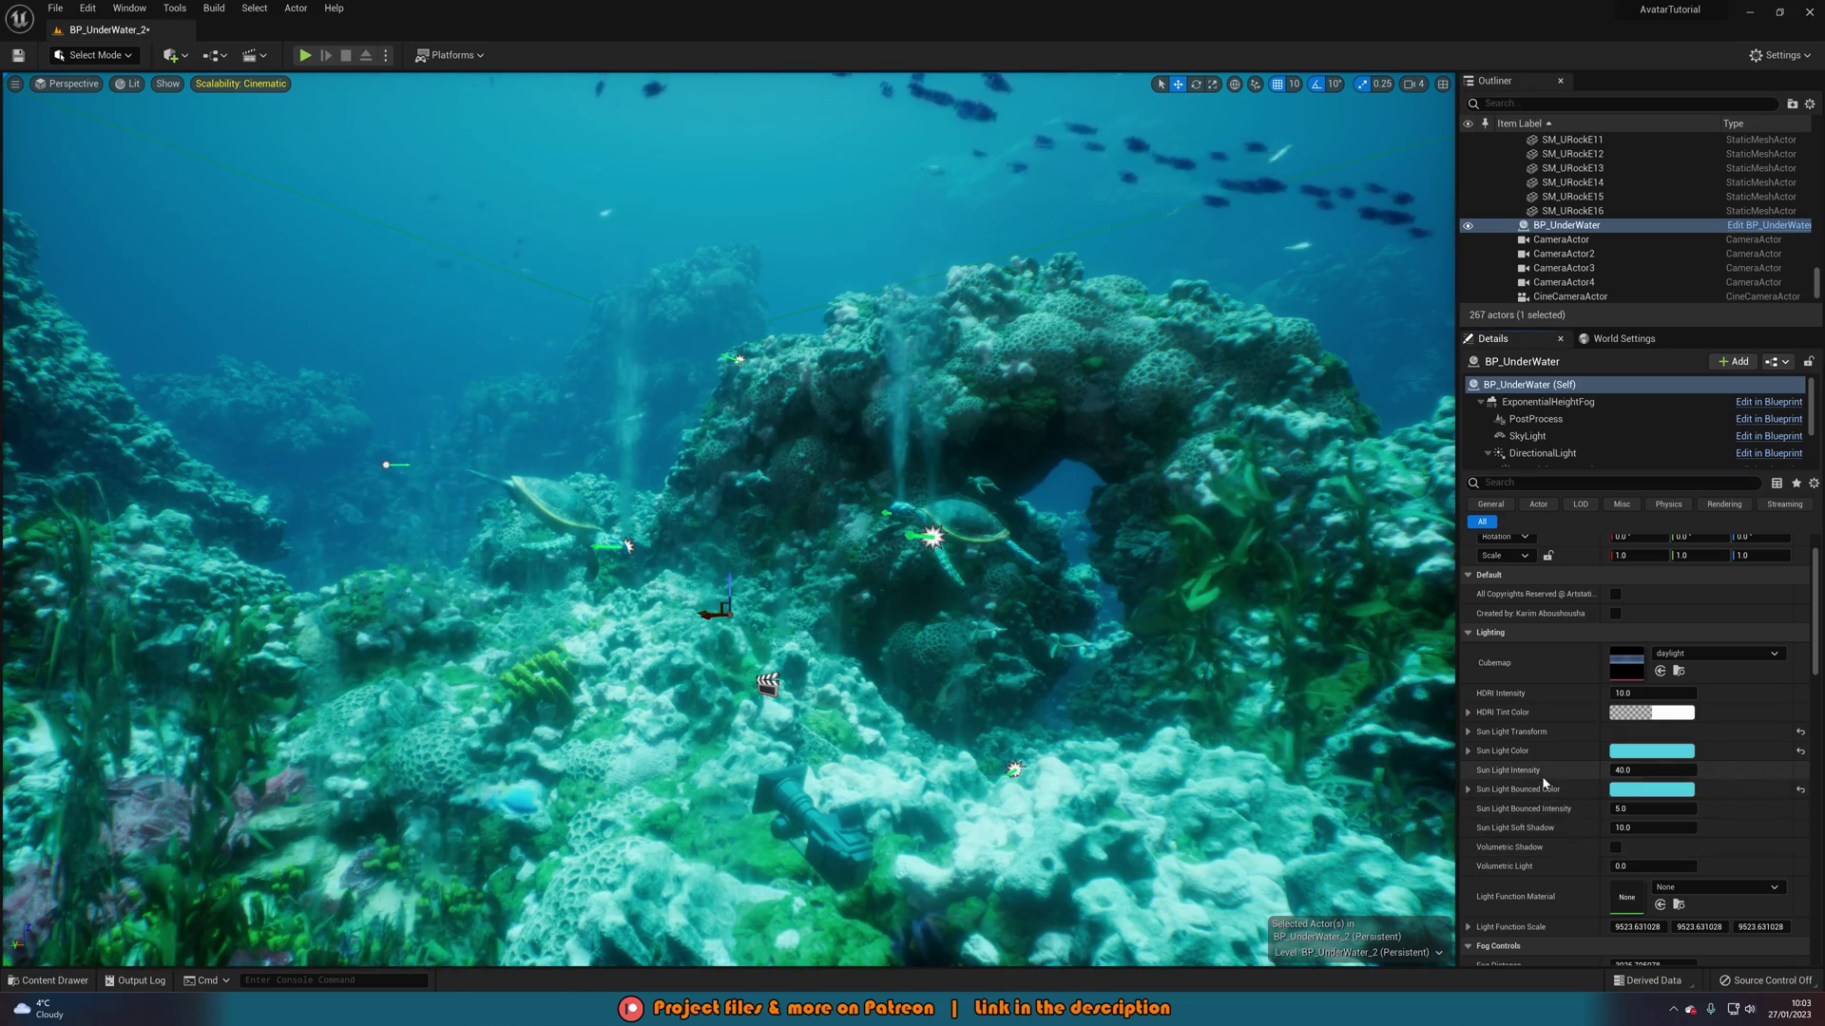
Try a Fog Distance of 500 in the Fog Controls and reset it to its default
scroll(1544, 781, down, 5)
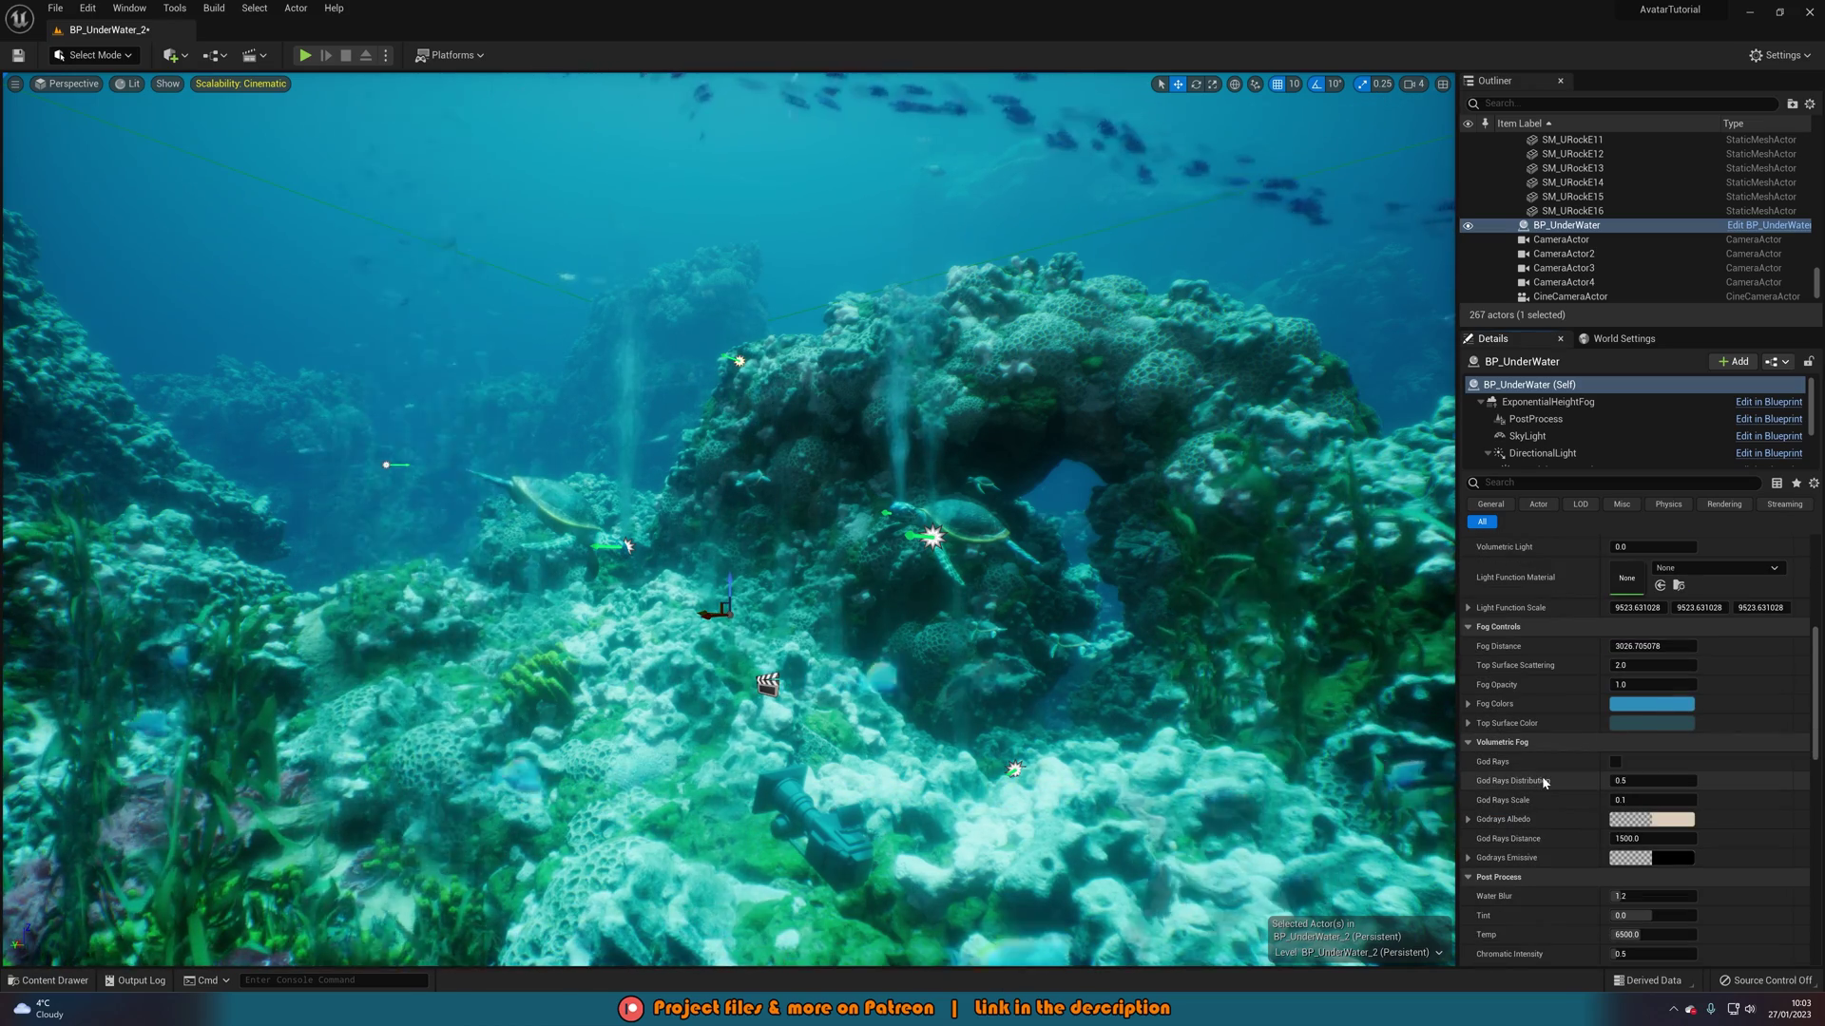
click(1651, 646)
text(500)
key(Return)
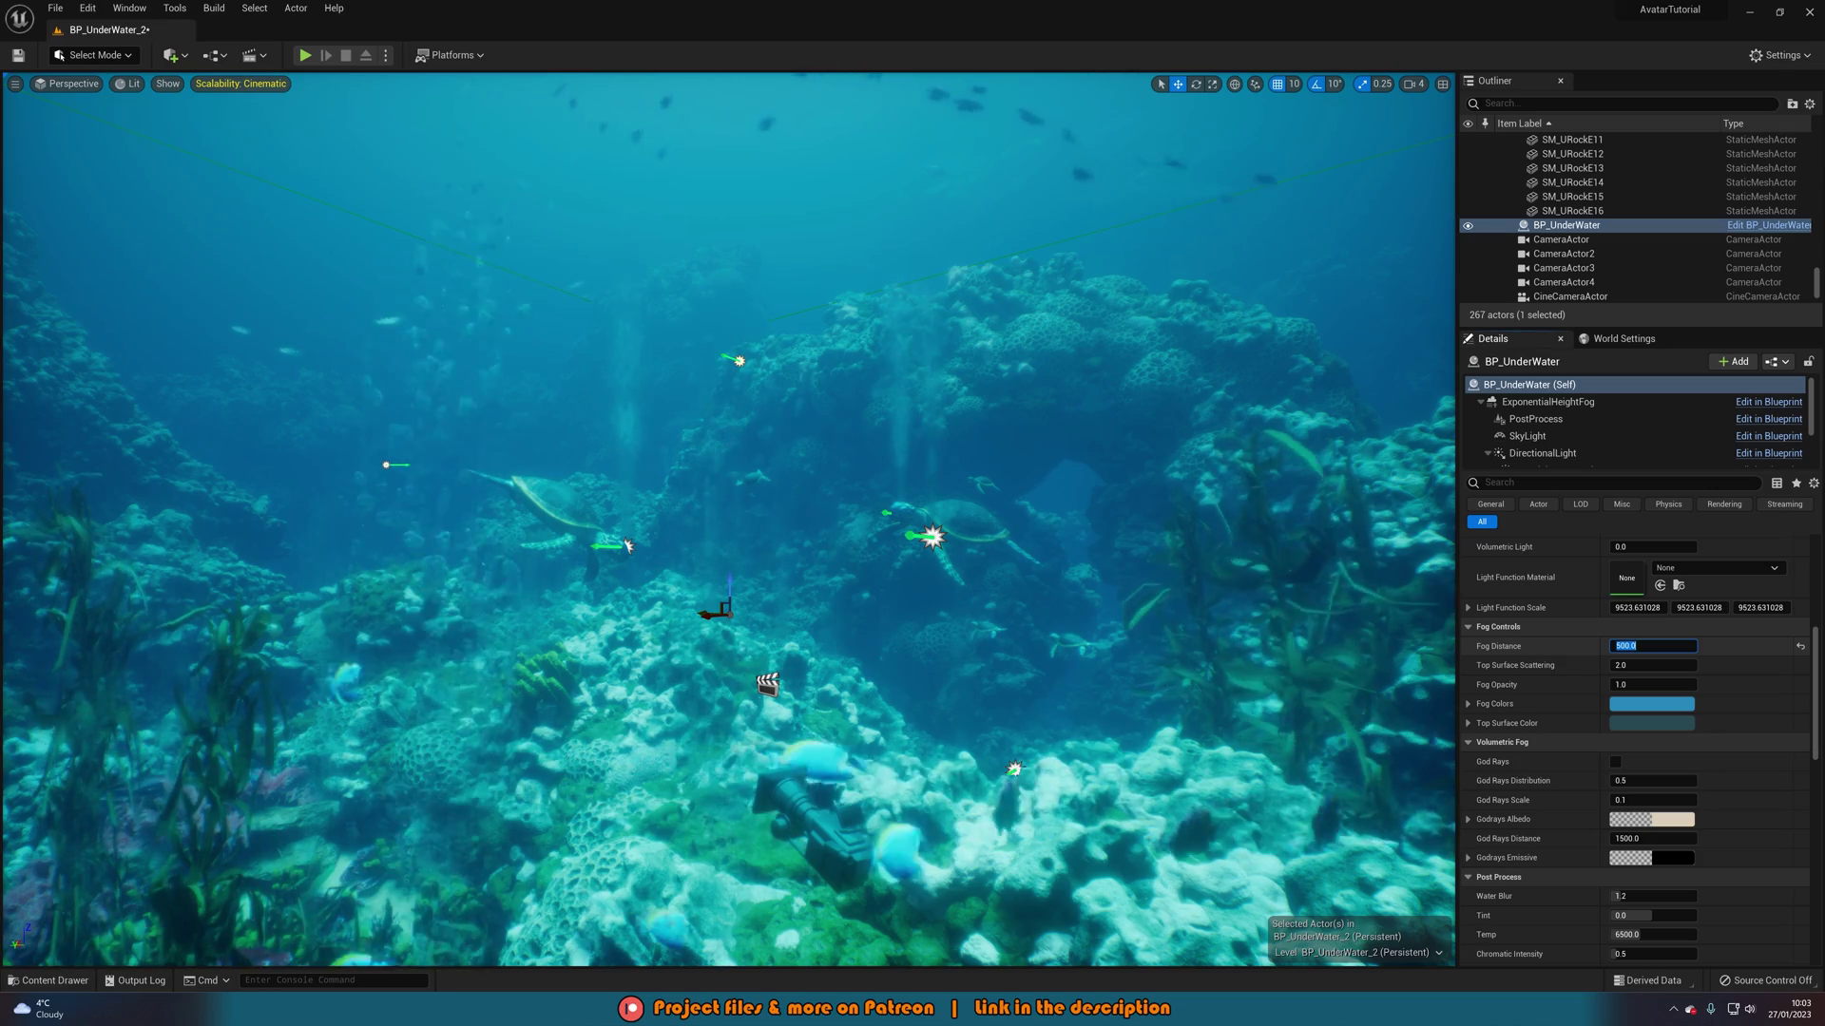
click(1800, 646)
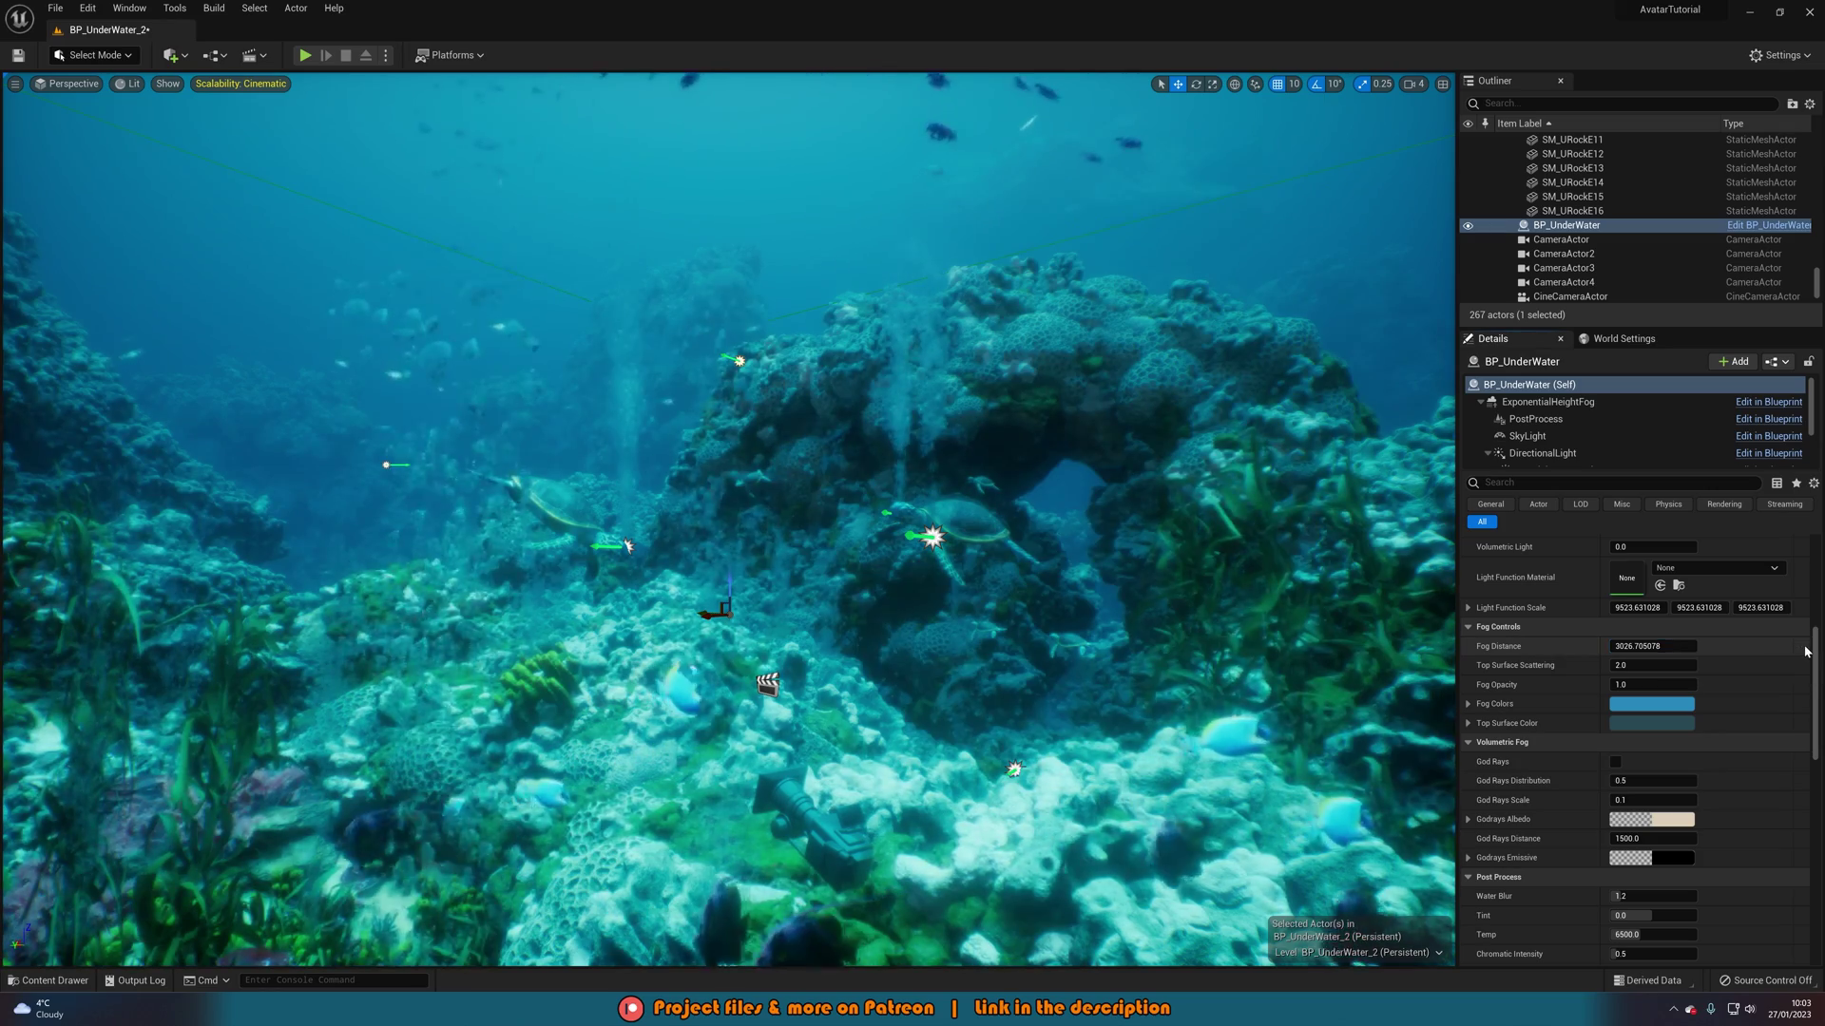
Set the Fog Distance of BP_UnderWater to 500, and switch God Rays on and off again for comparison
click(1666, 648)
text(500)
key(Return)
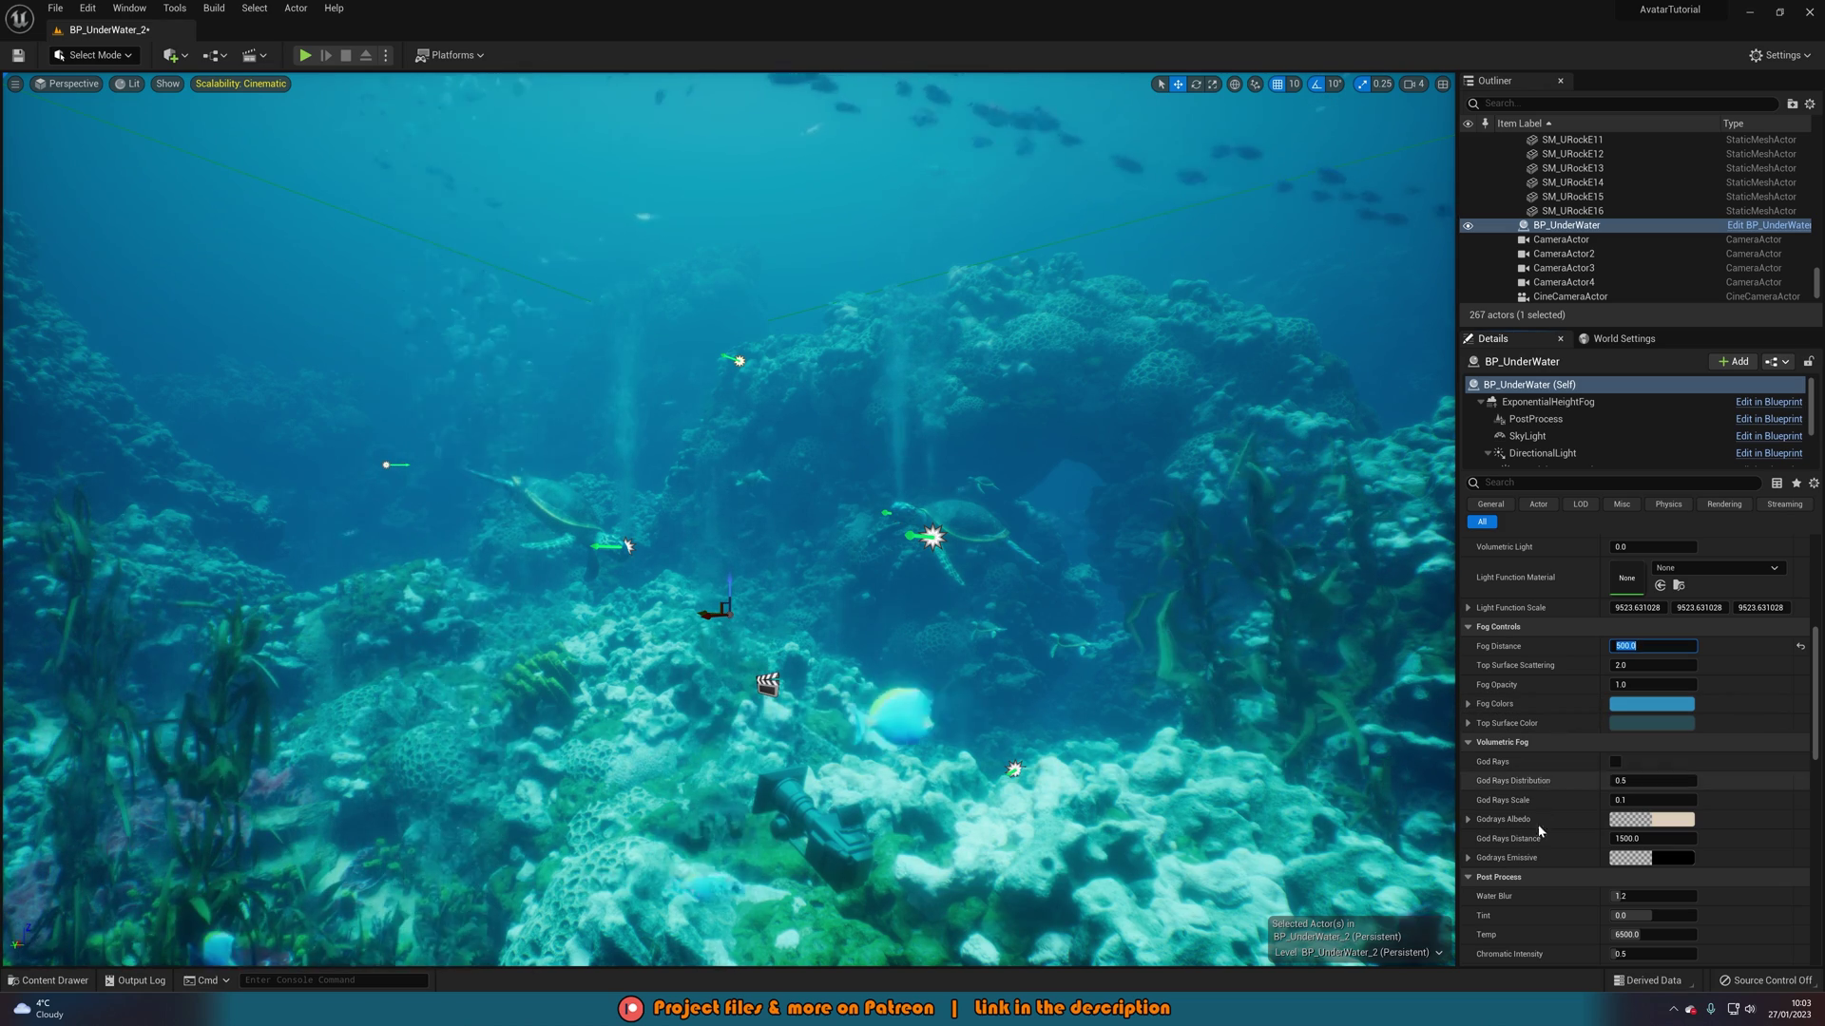
click(1616, 763)
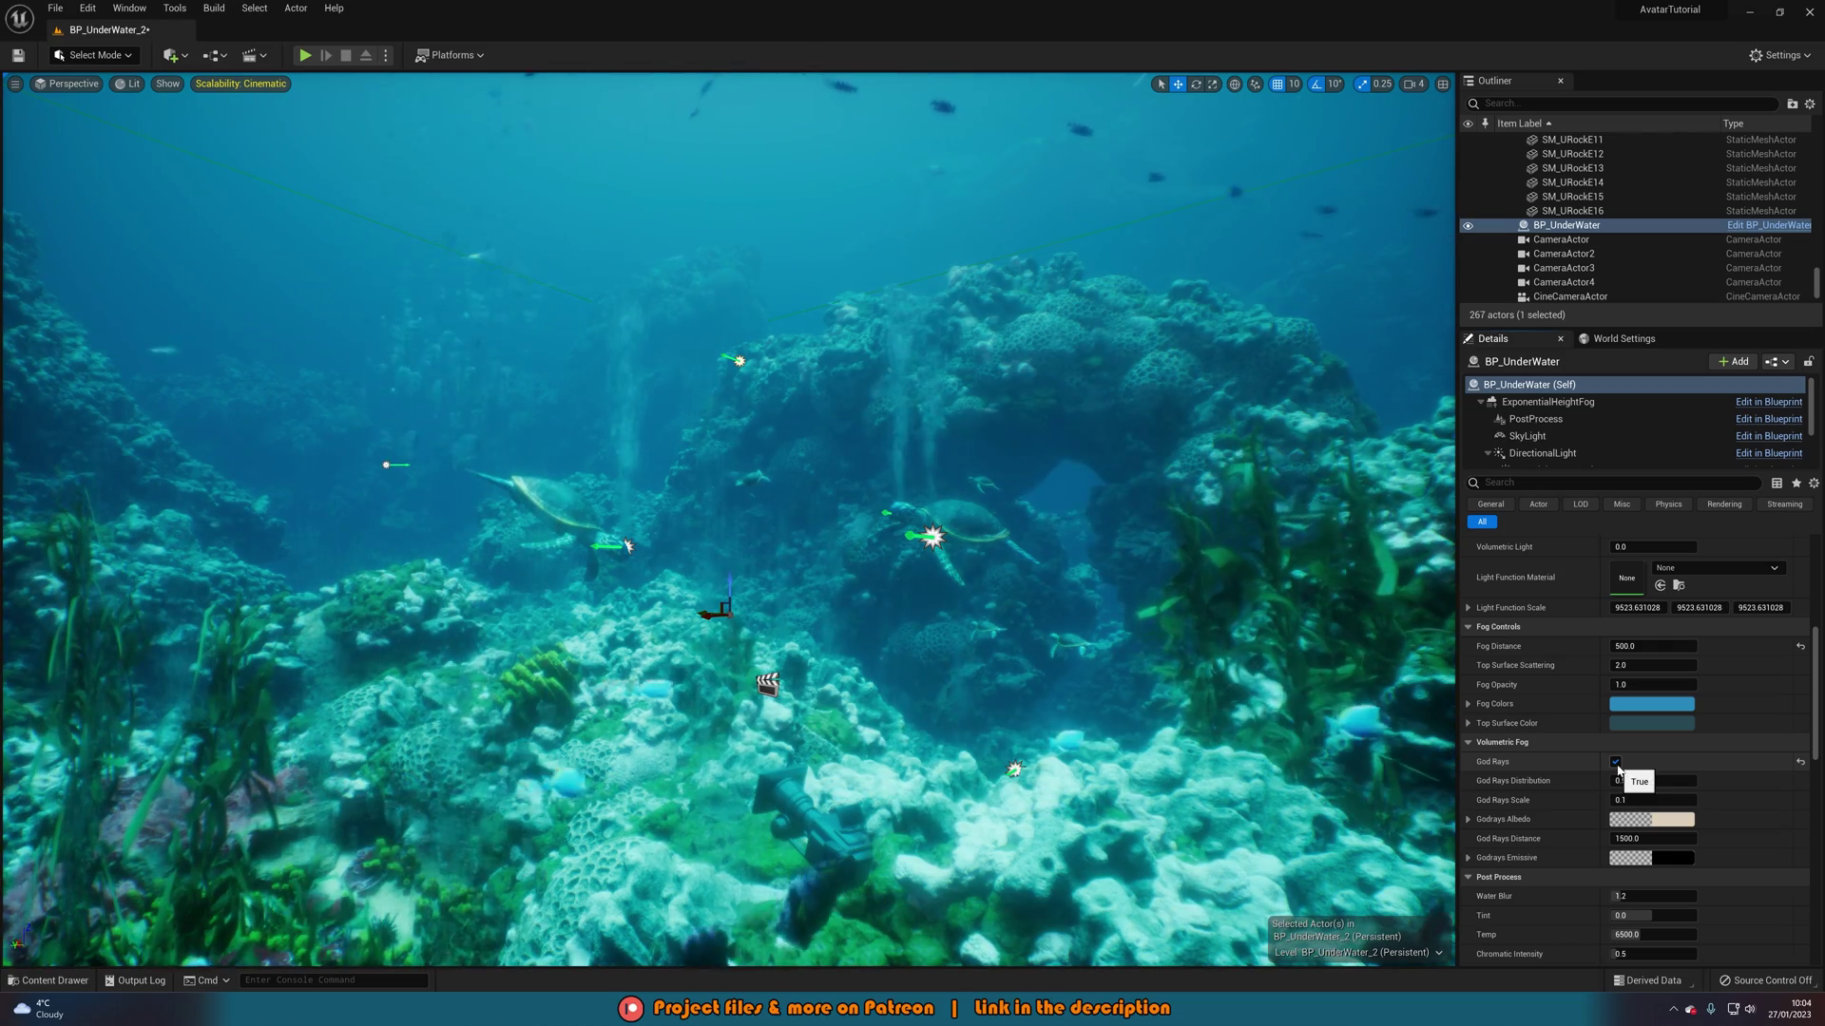
click(1616, 763)
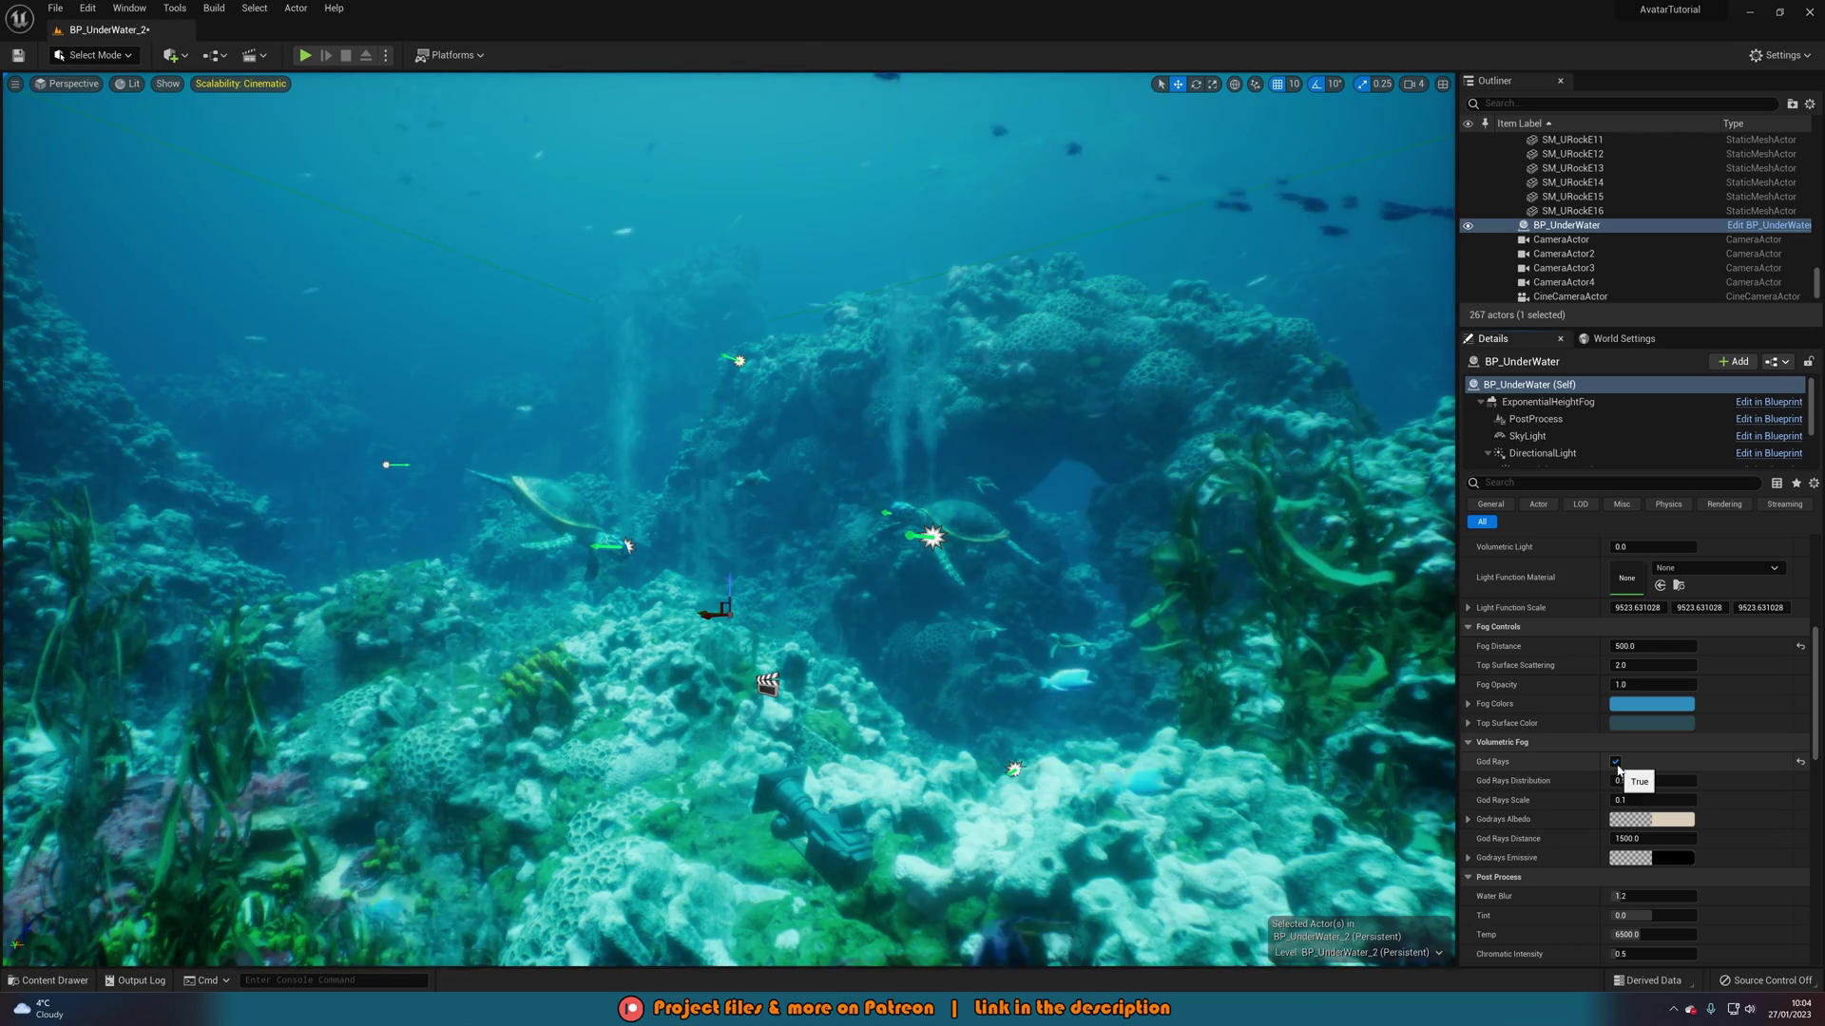
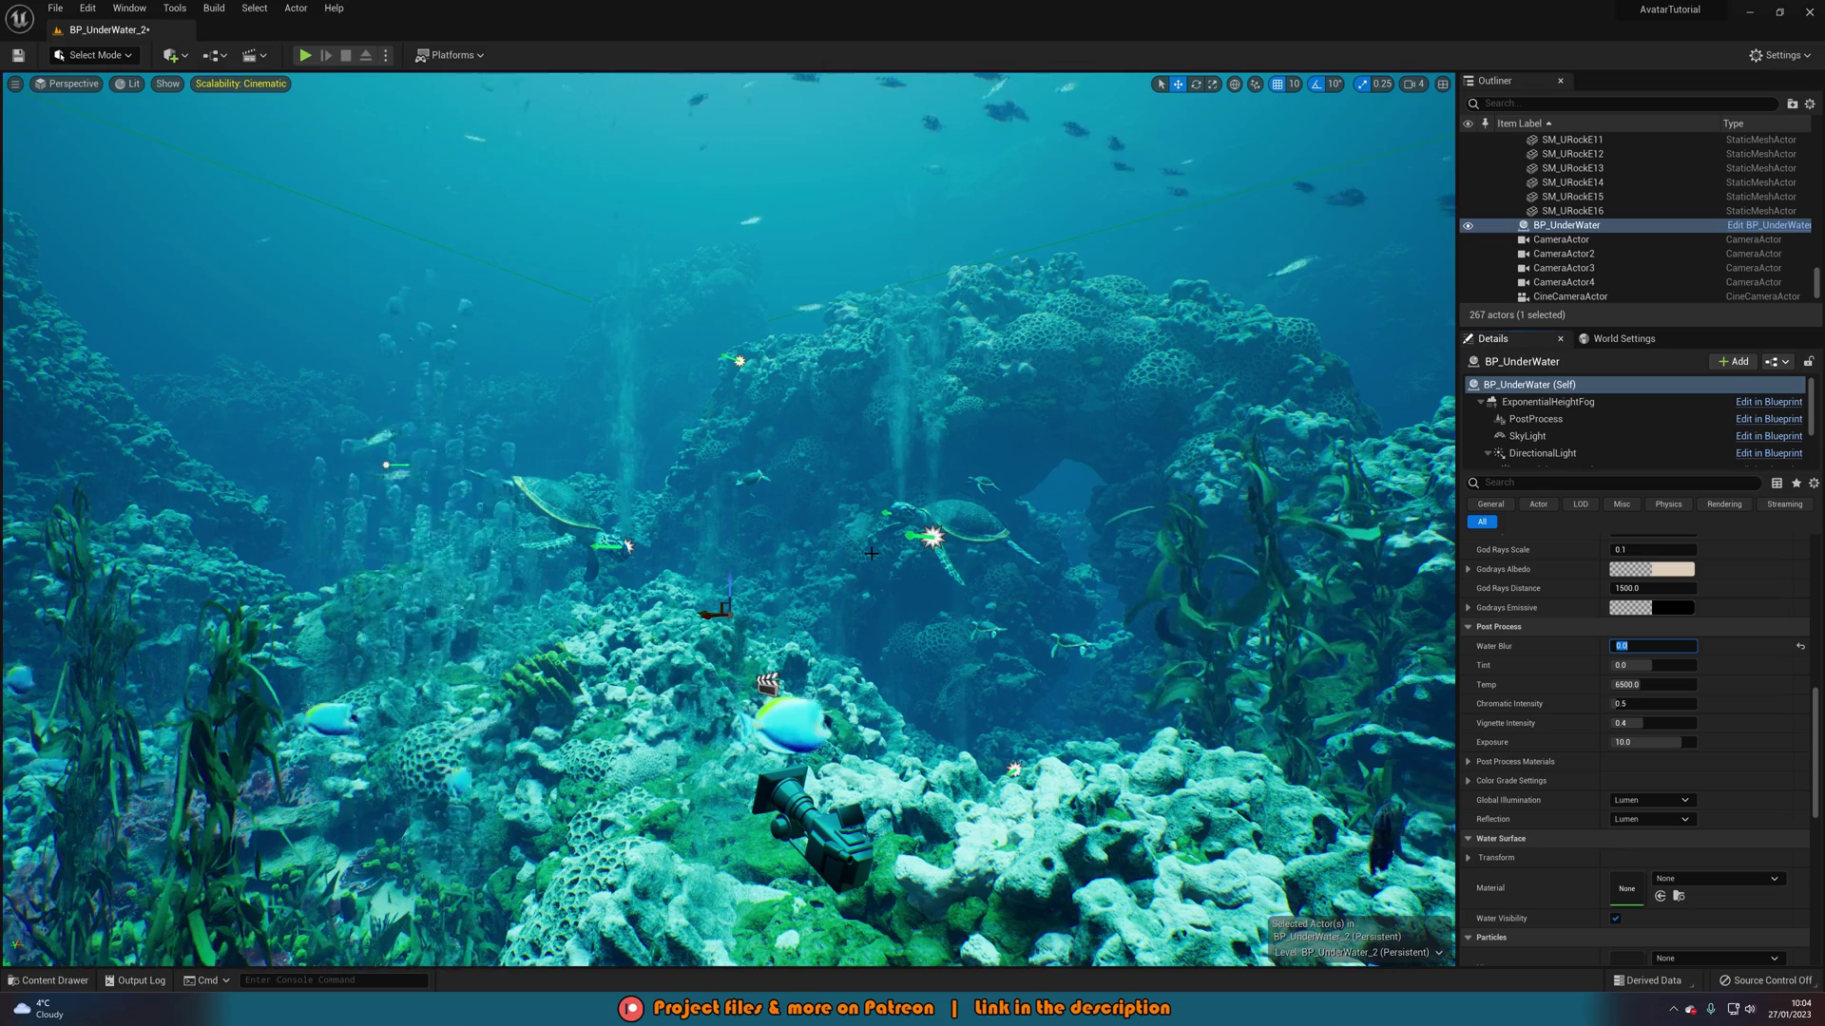
Set the Post Process Water Blur to 1.5 and inspect the effect close to the corals
text(.5)
key(Return)
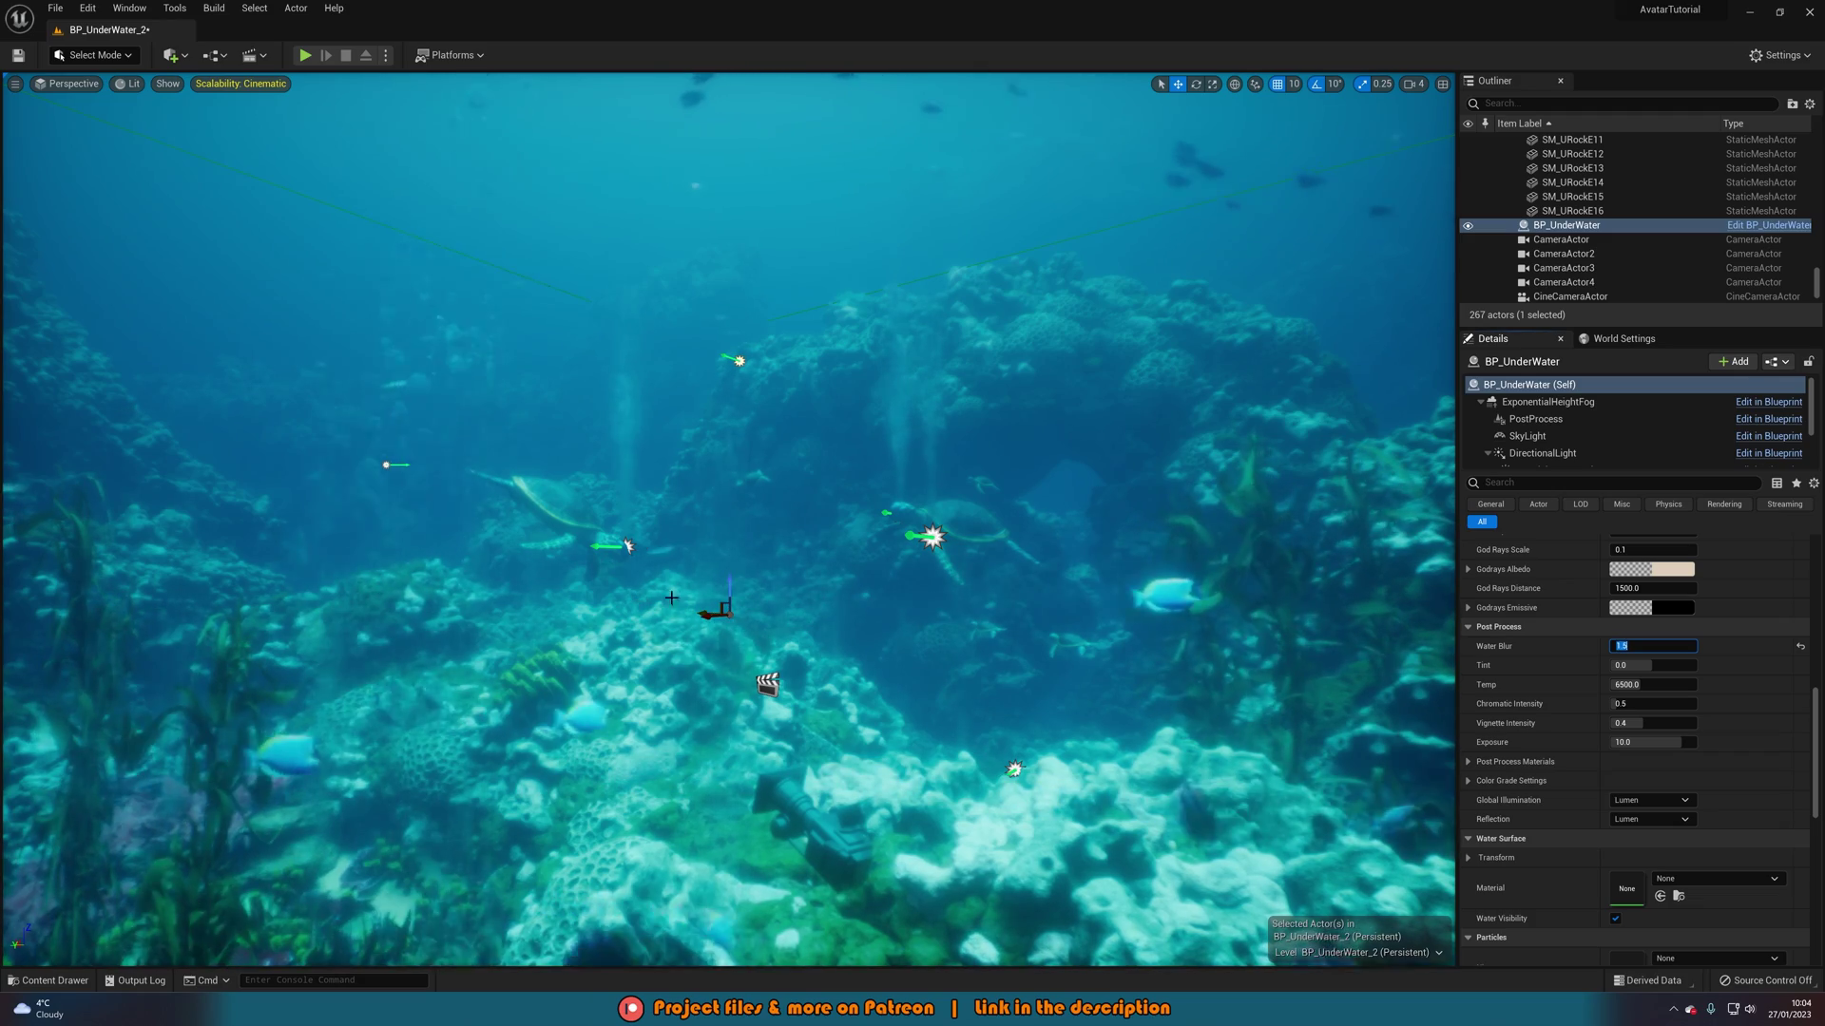
key(w)
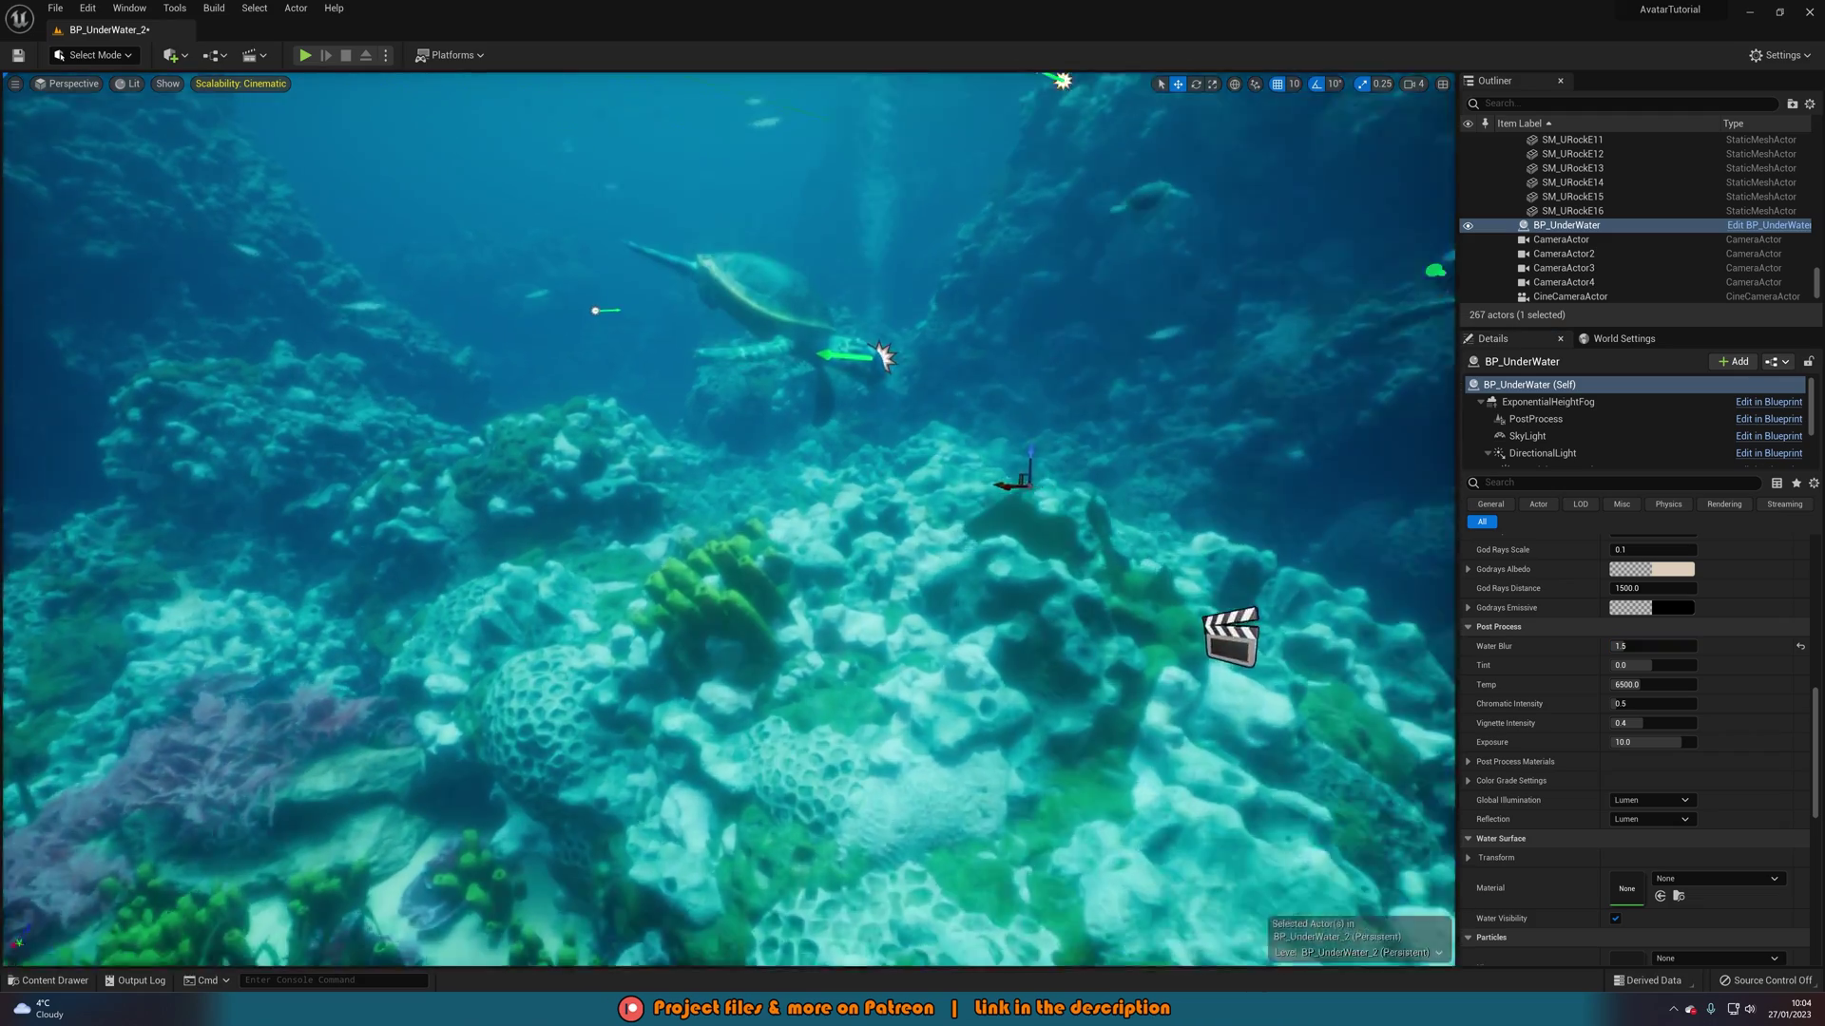
key(w)
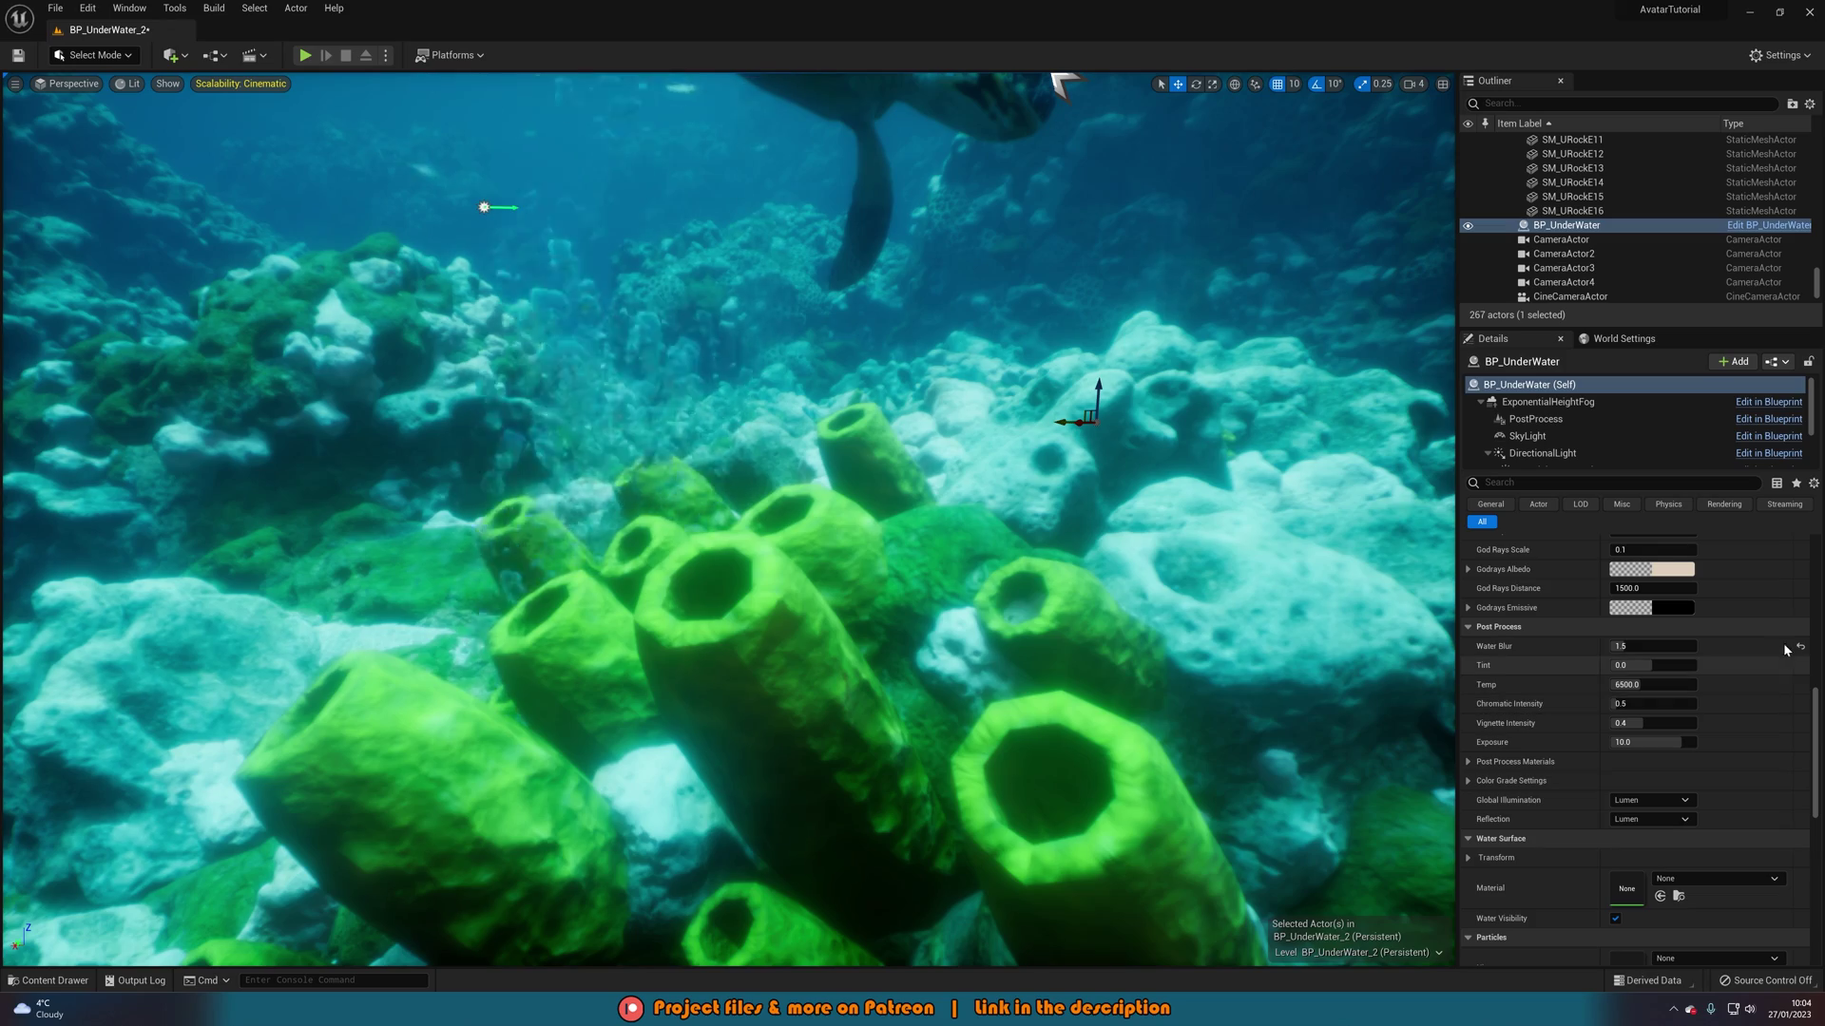
Try a Water Blur of 0 for comparison and return it to 1.5
text(0)
key(Return)
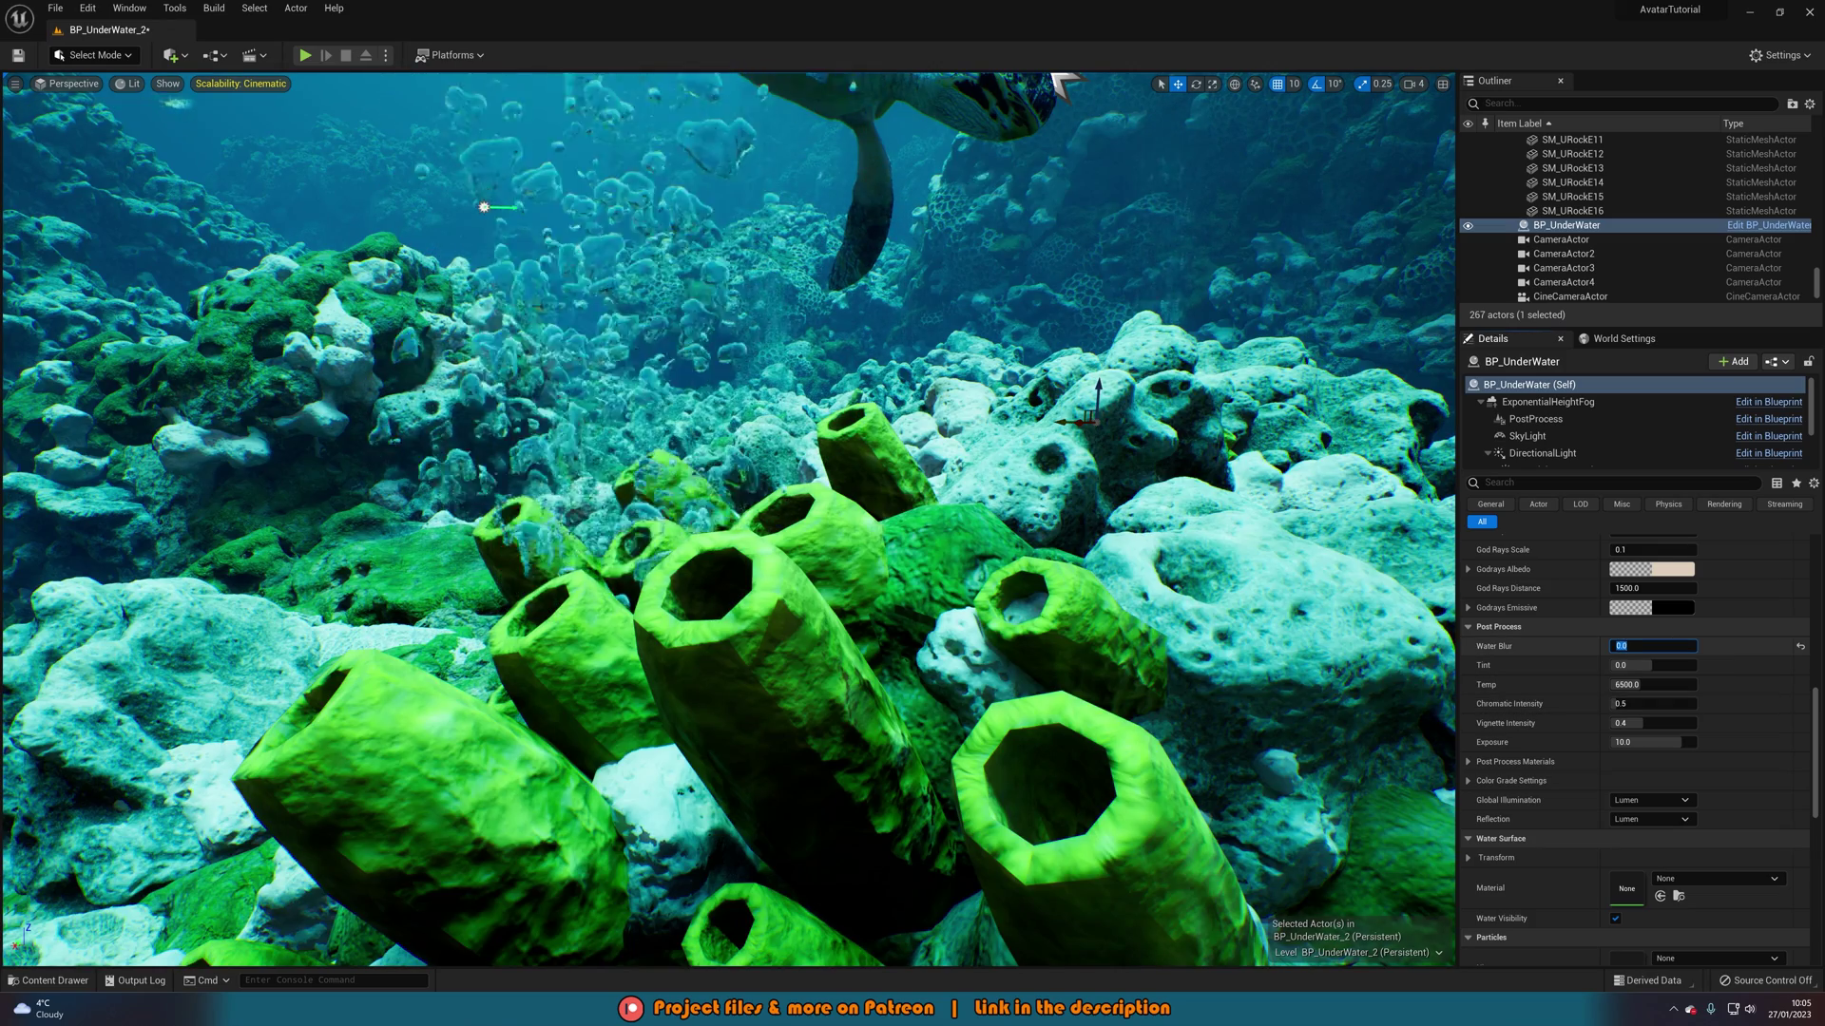
key(Return)
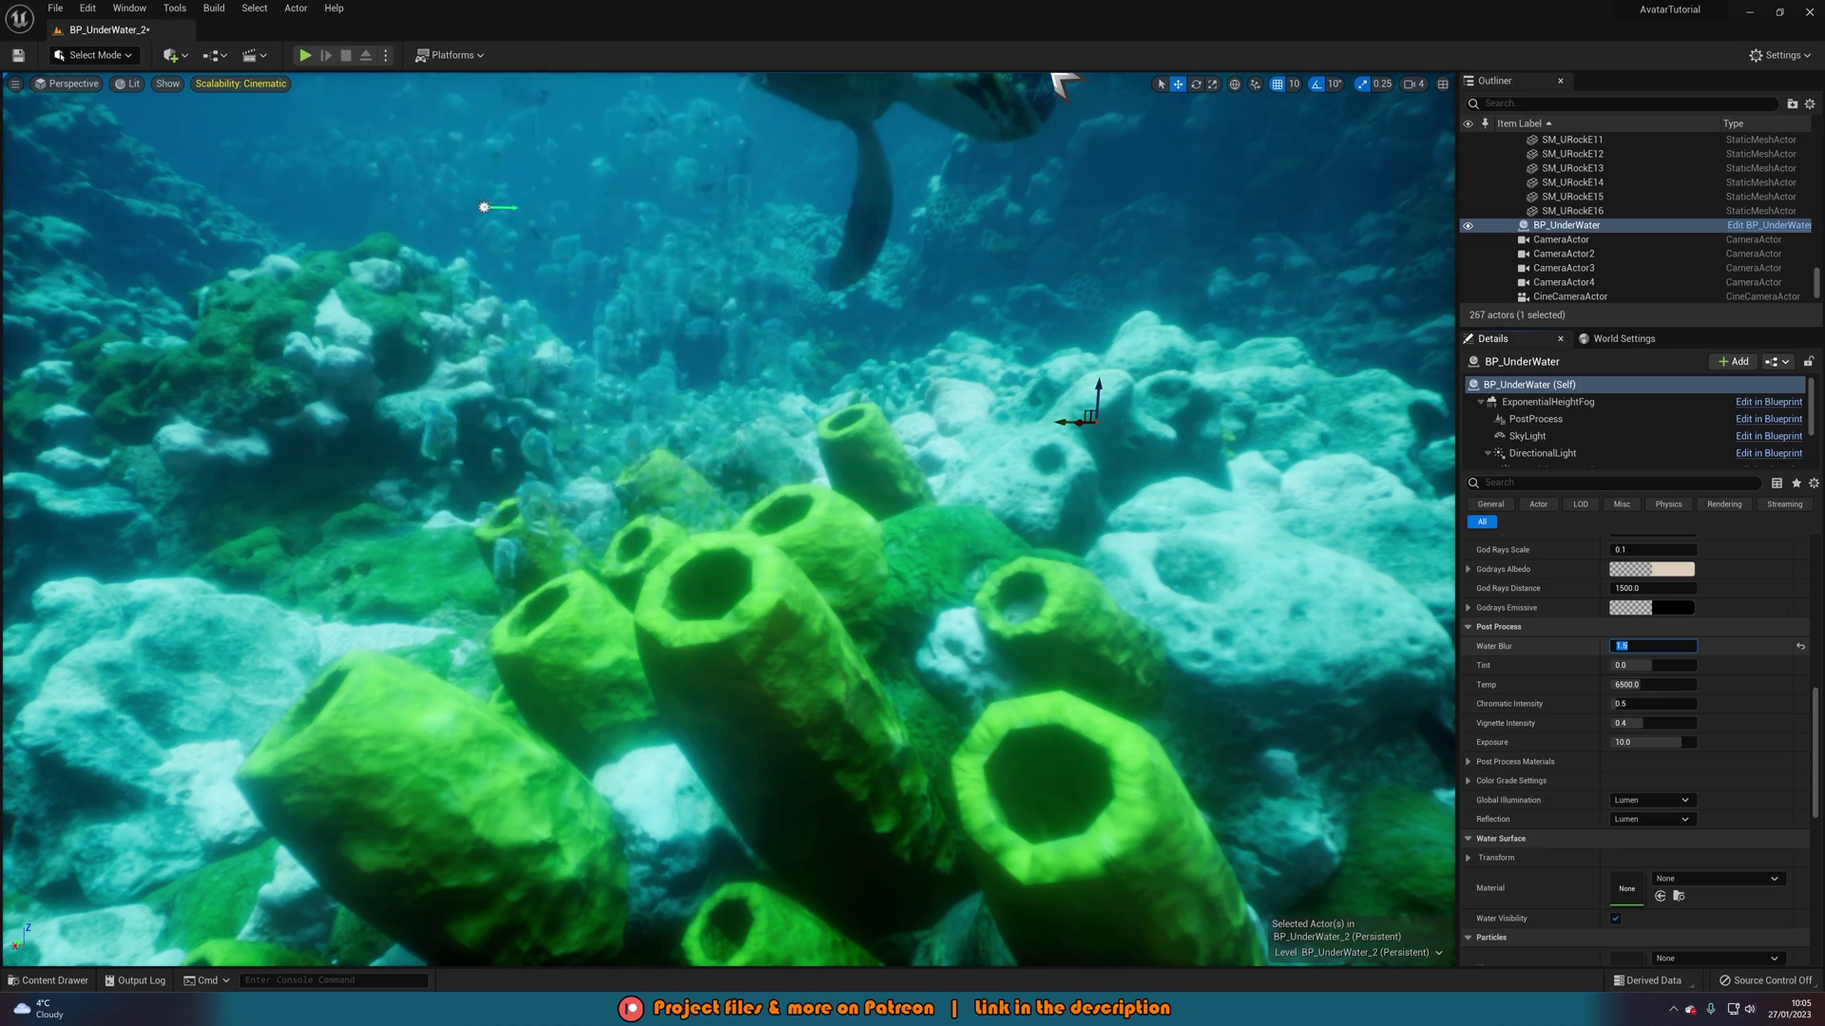
Set the Post Process Tint of BP_UnderWater to 0.3 and its Temp to 5500
key(s)
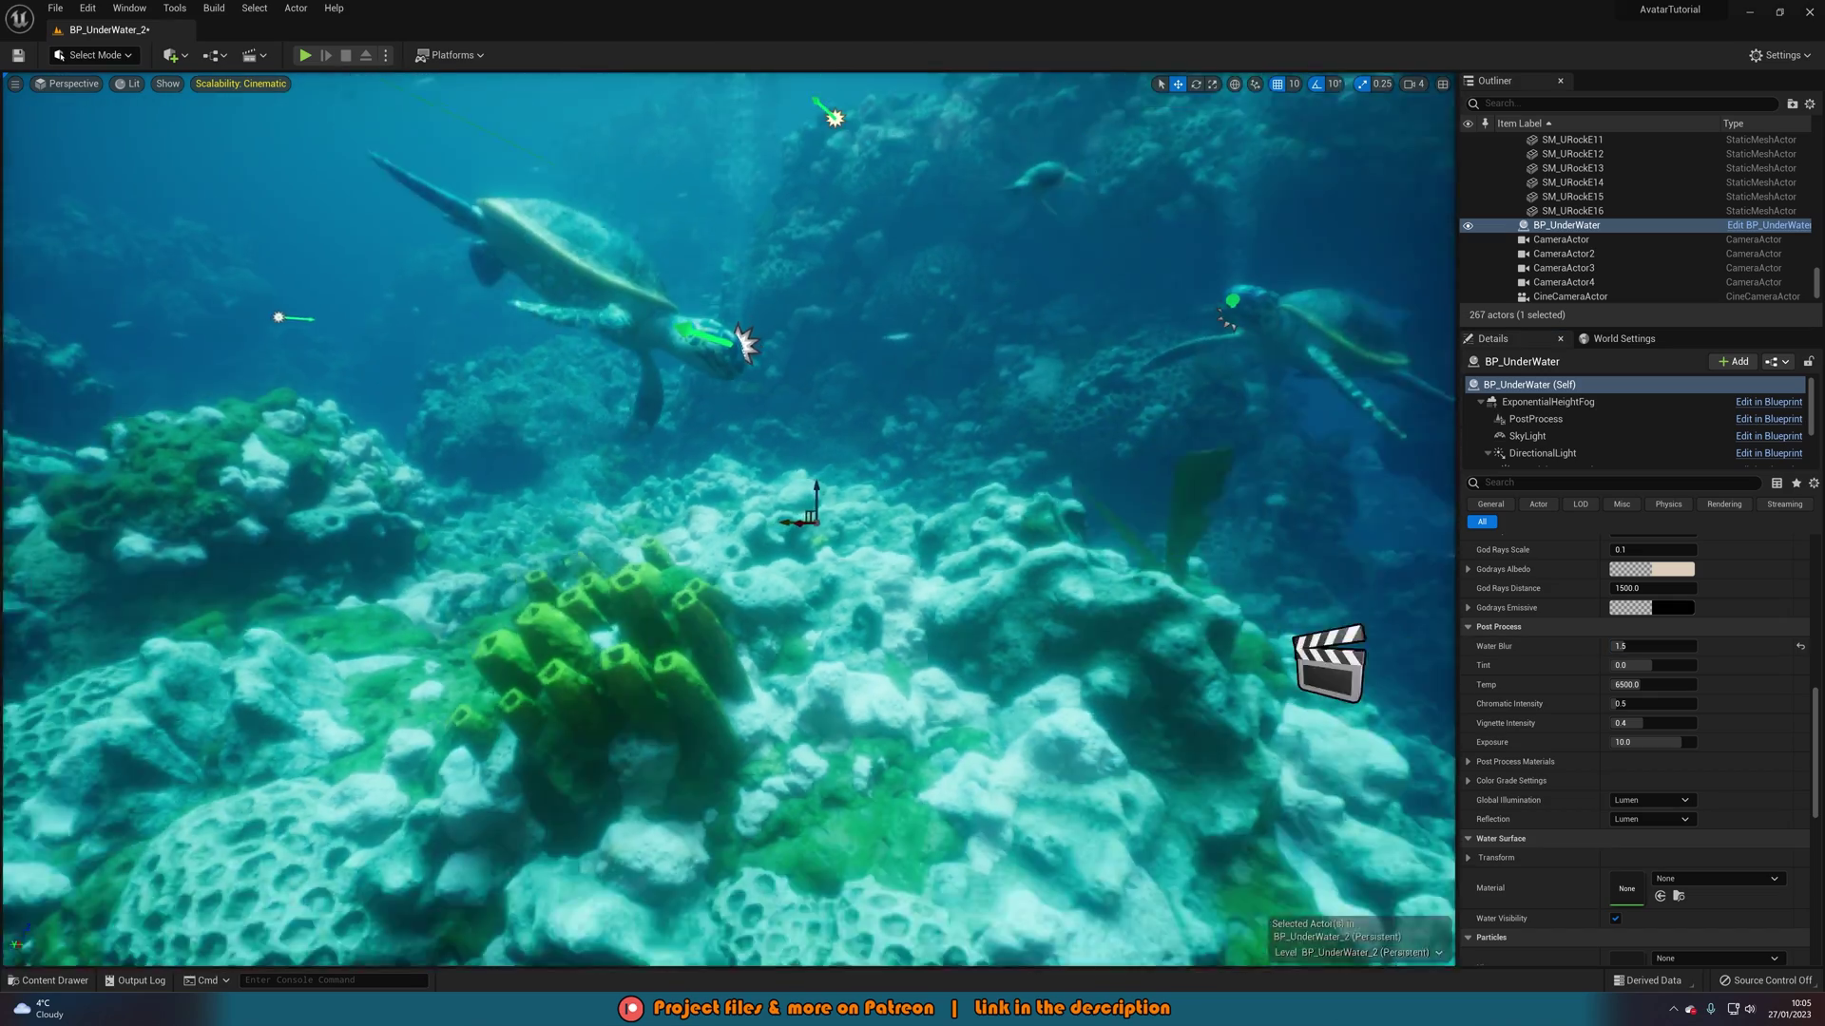
key(e)
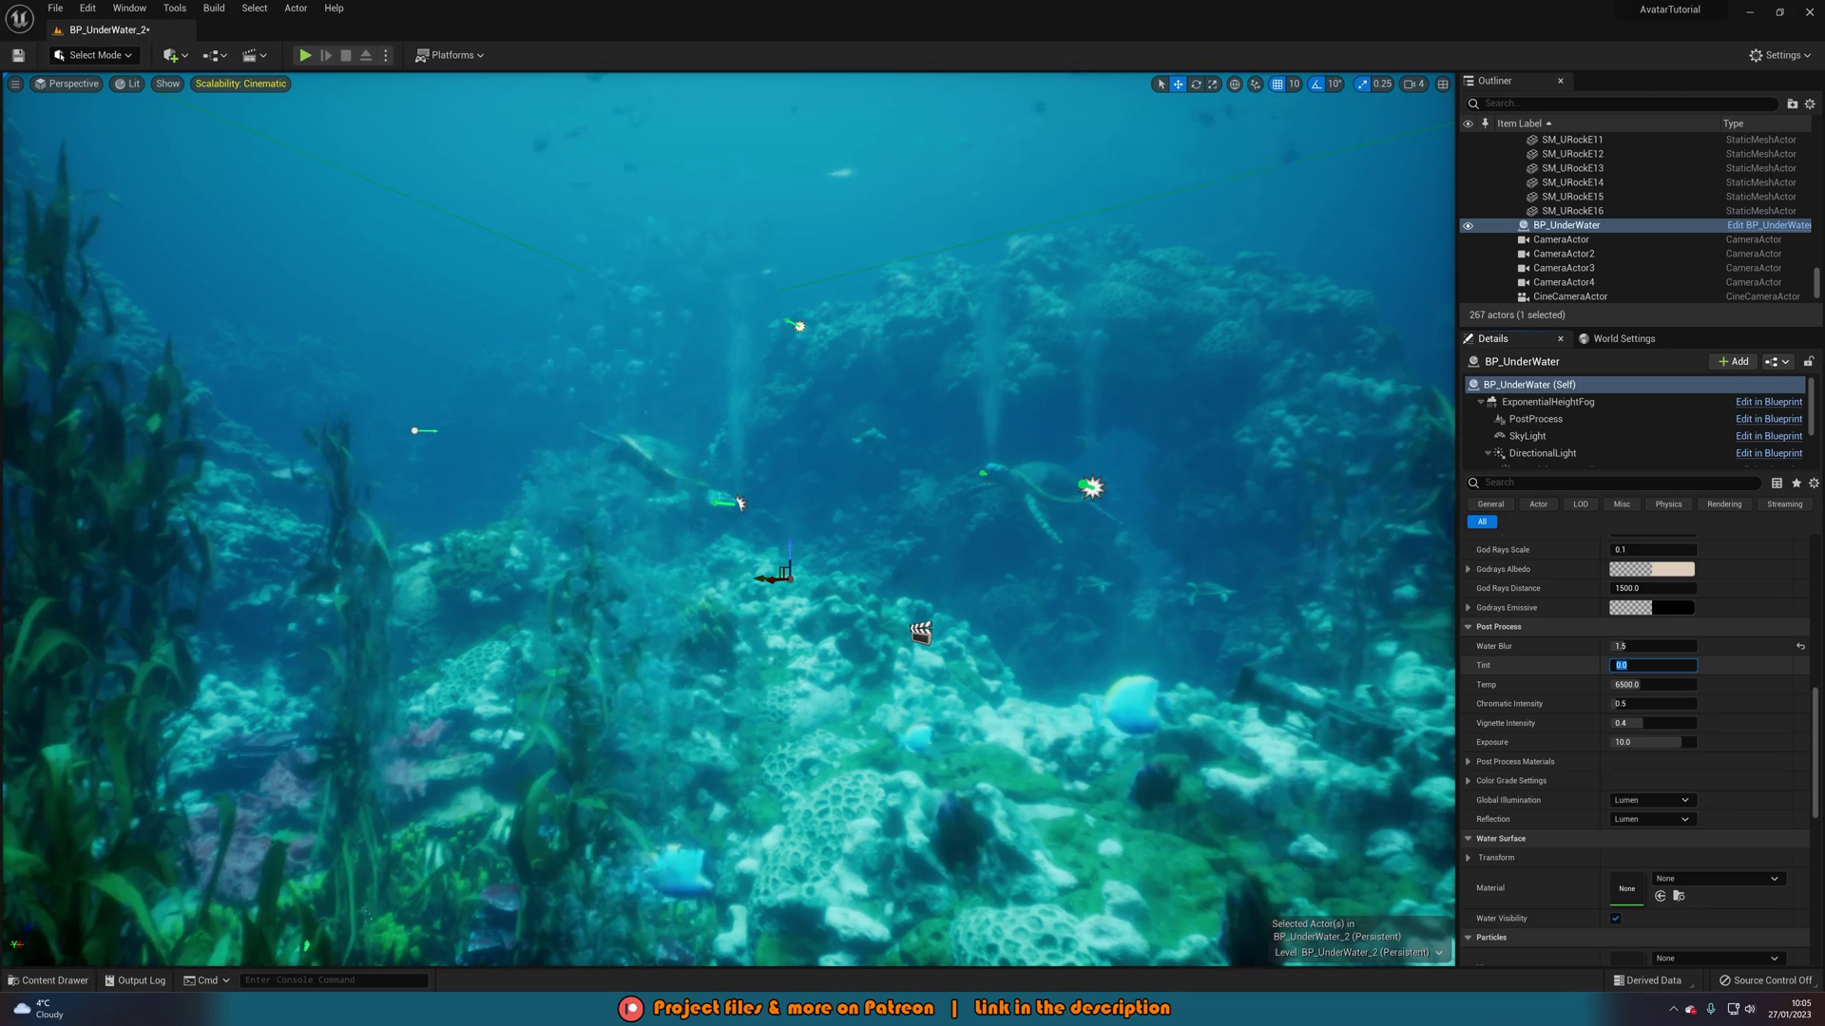
text(0.3)
key(Return)
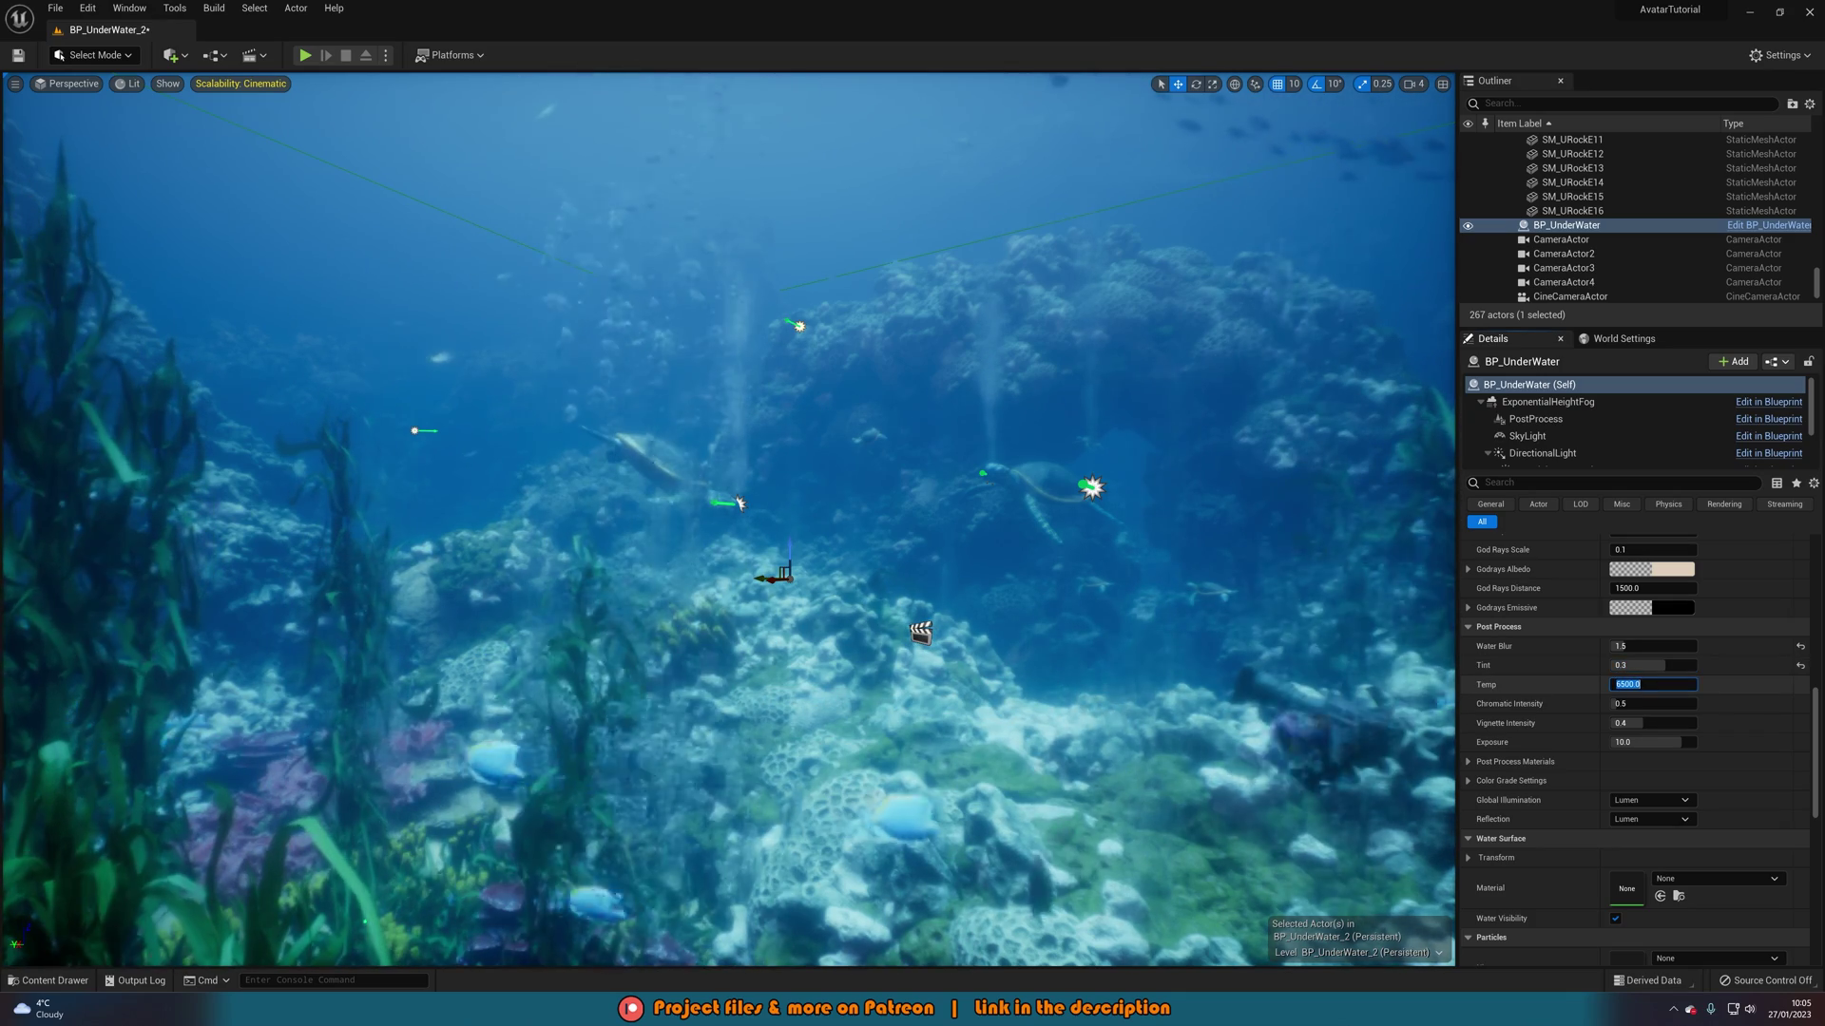
text(5)
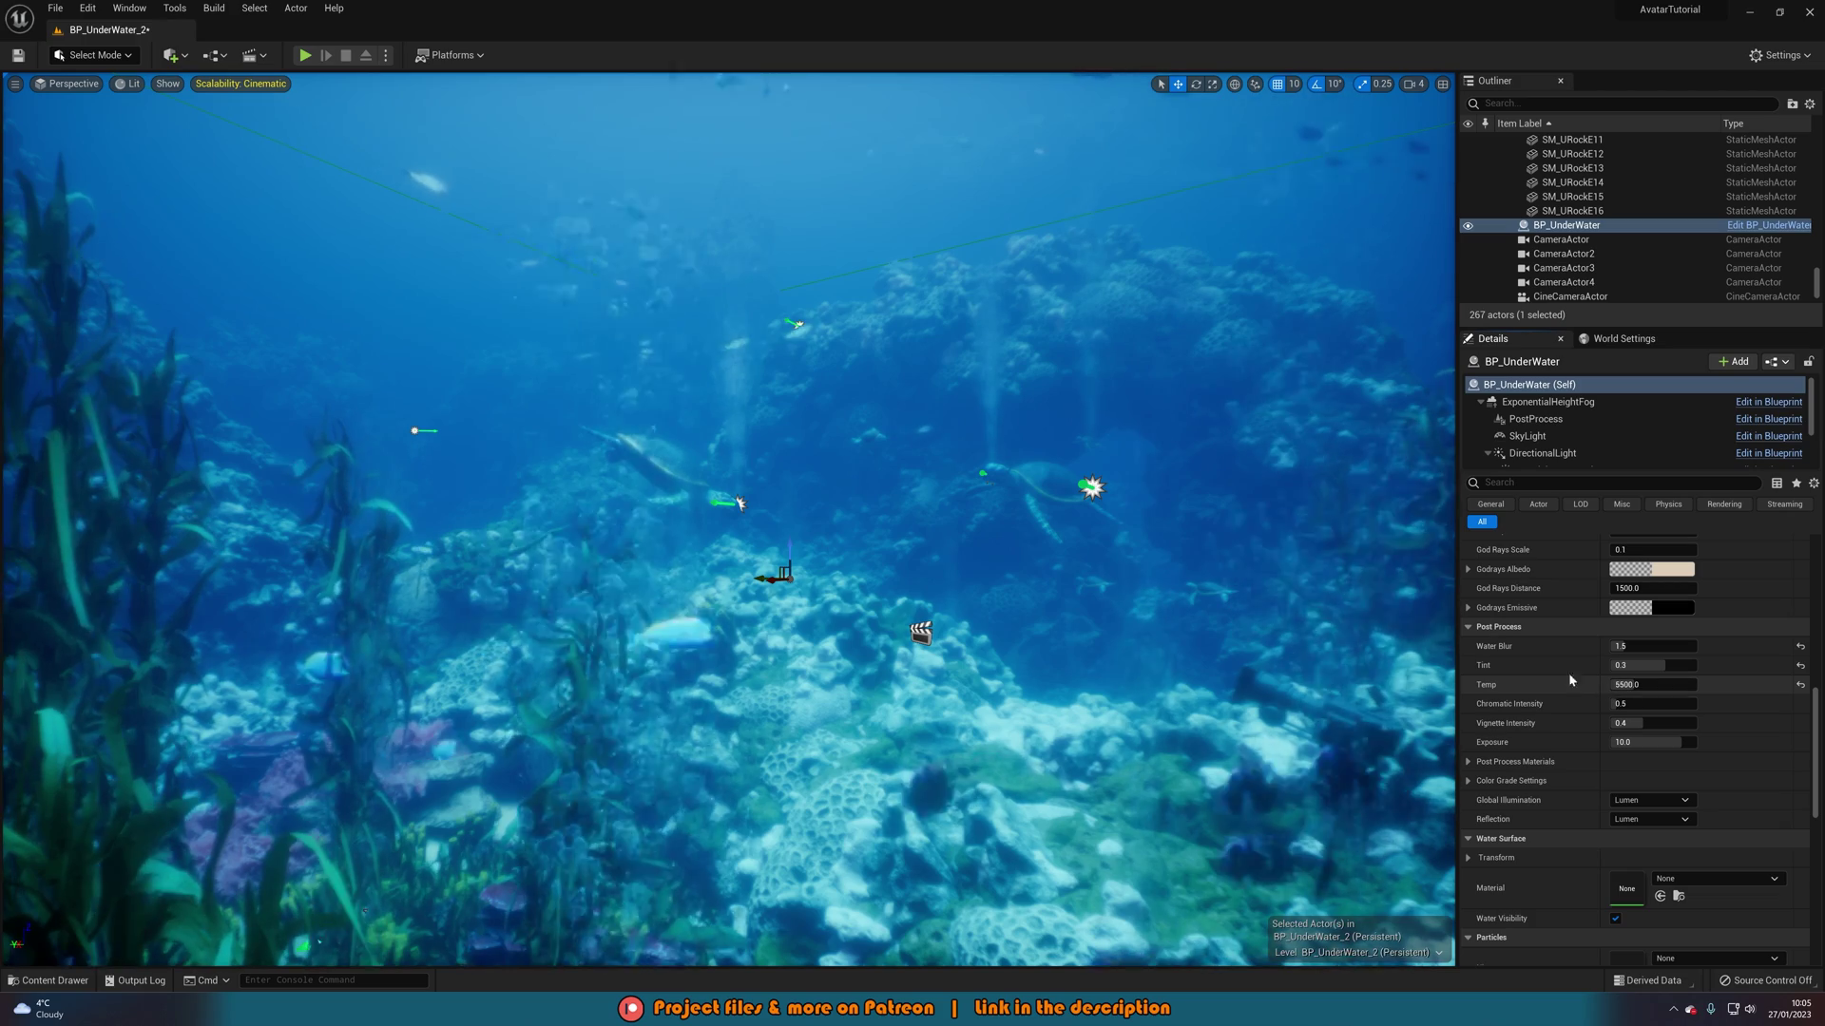
click(1530, 671)
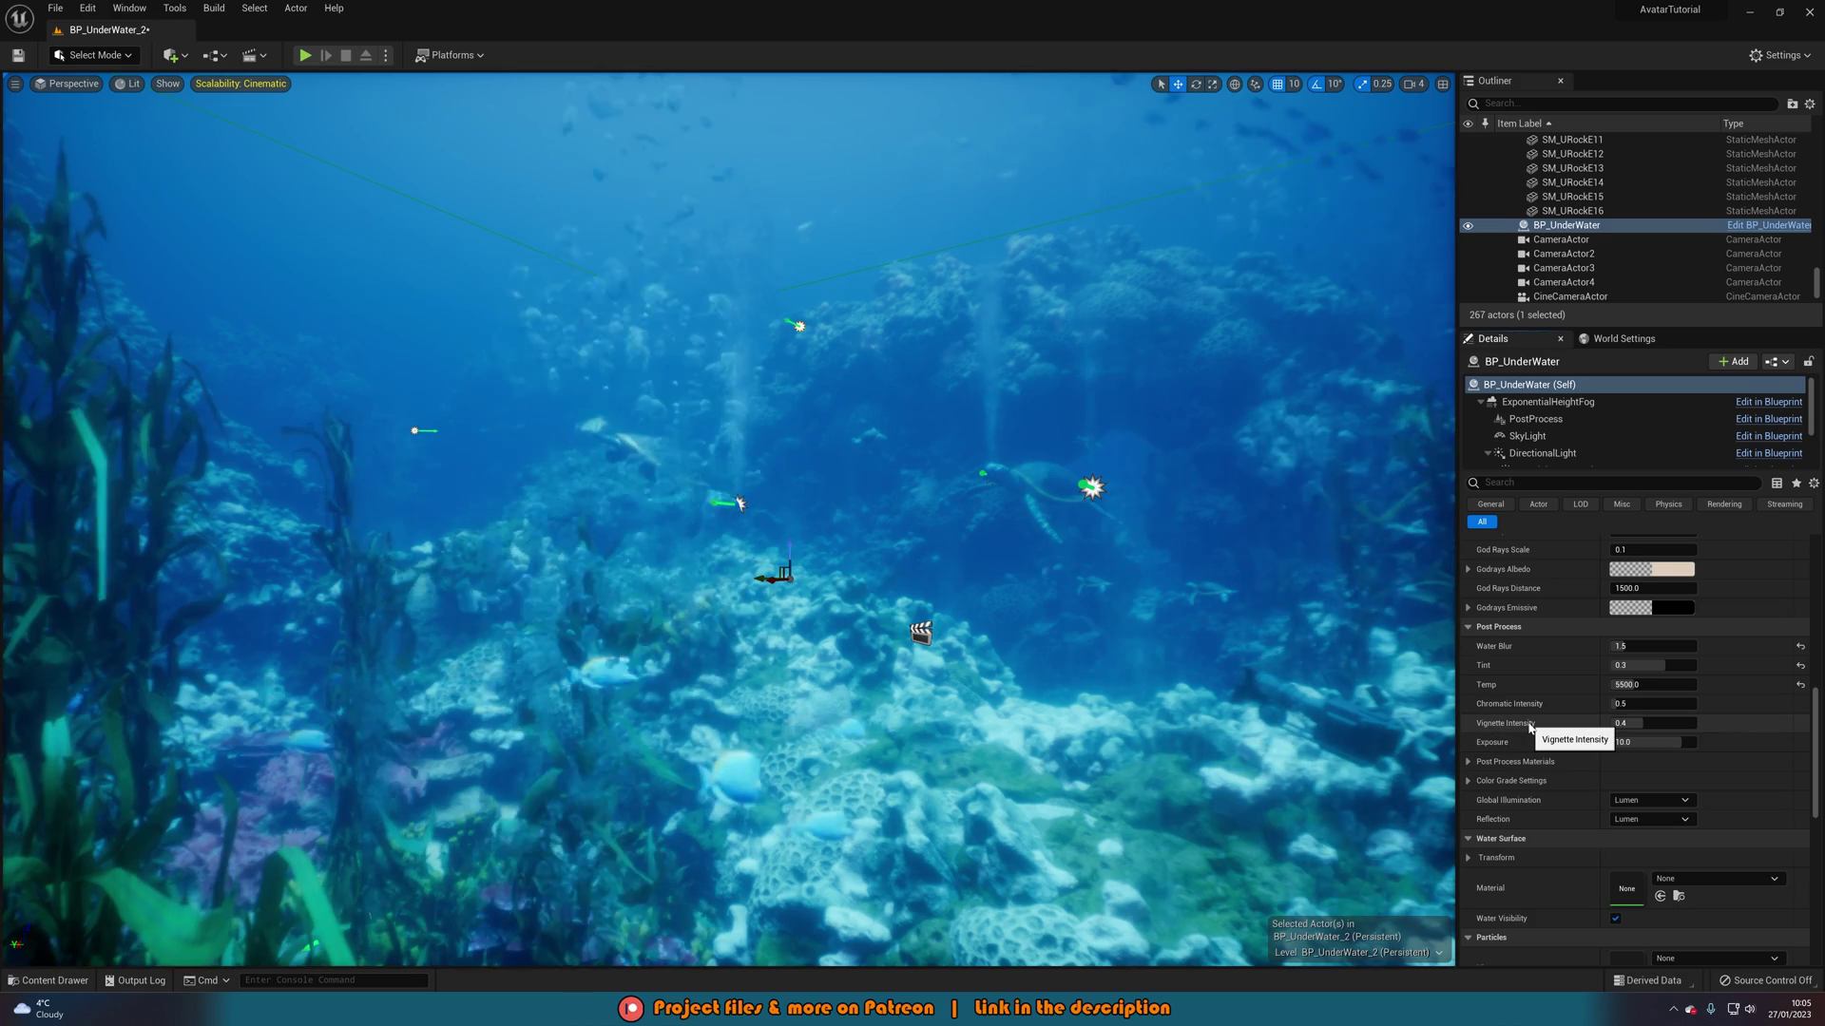
scroll(1520, 727, down, 4)
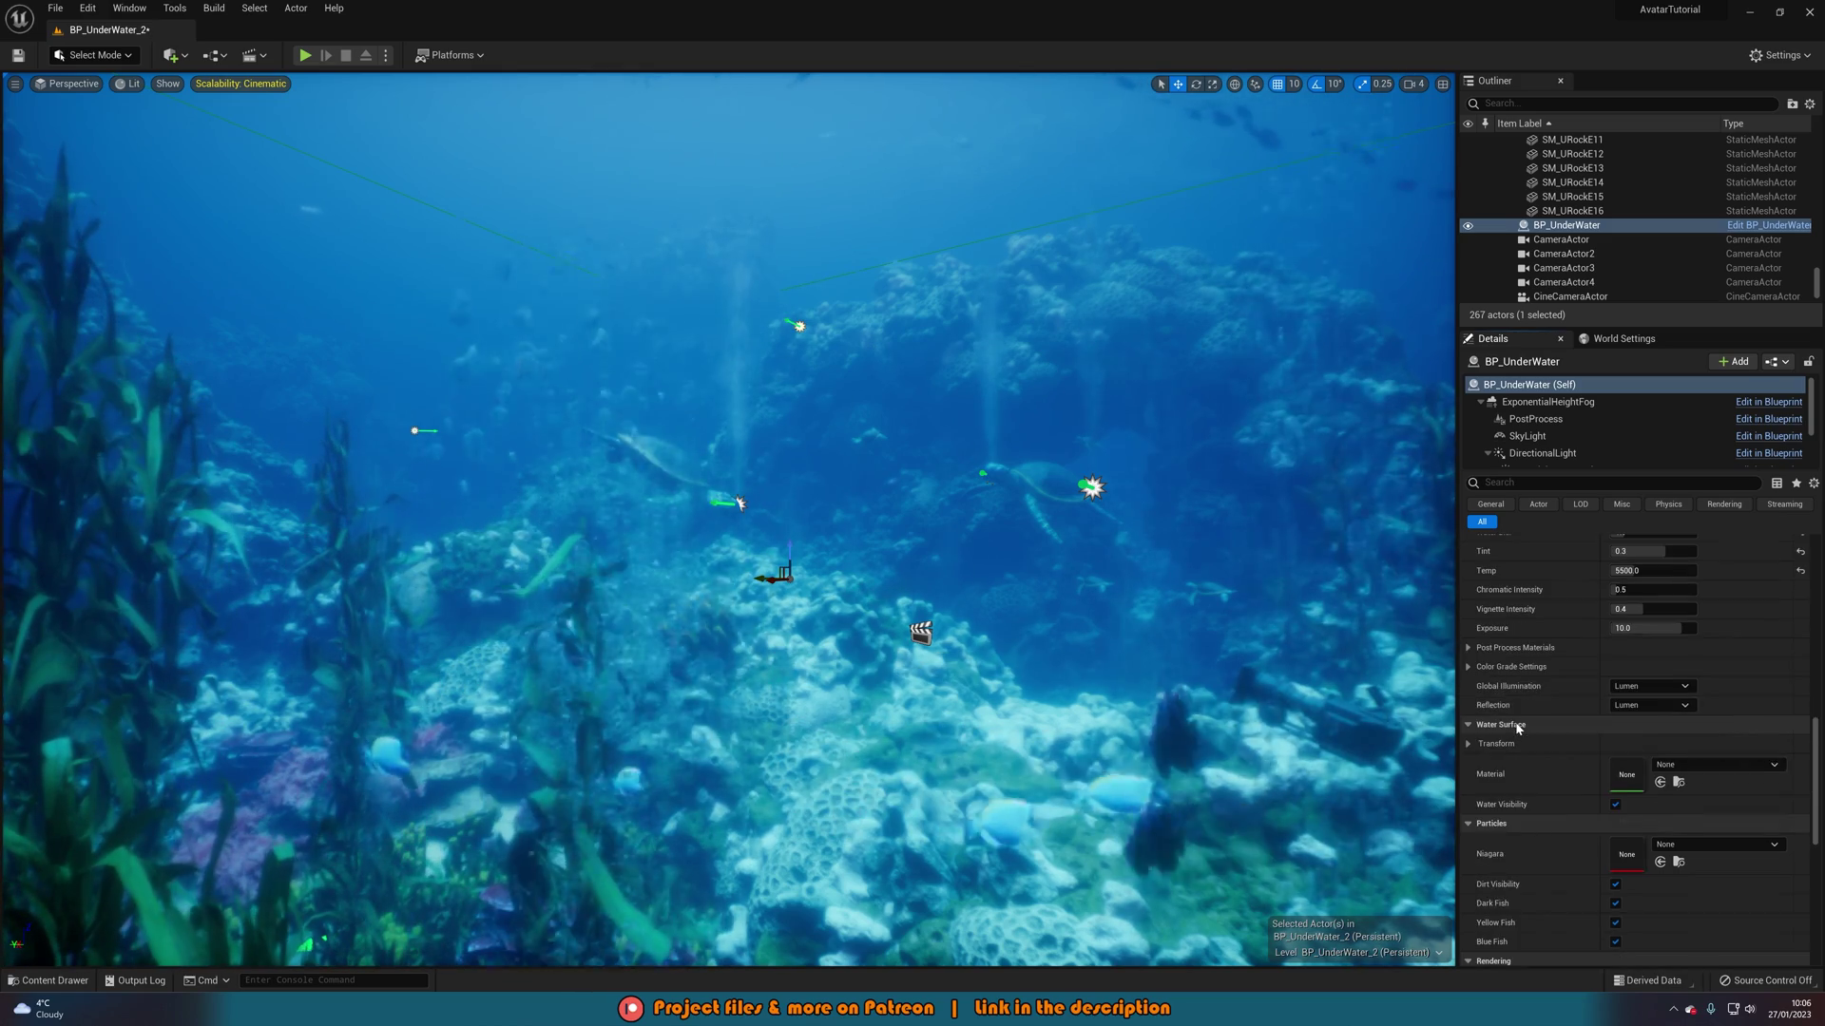
scroll(1517, 725, down, 1)
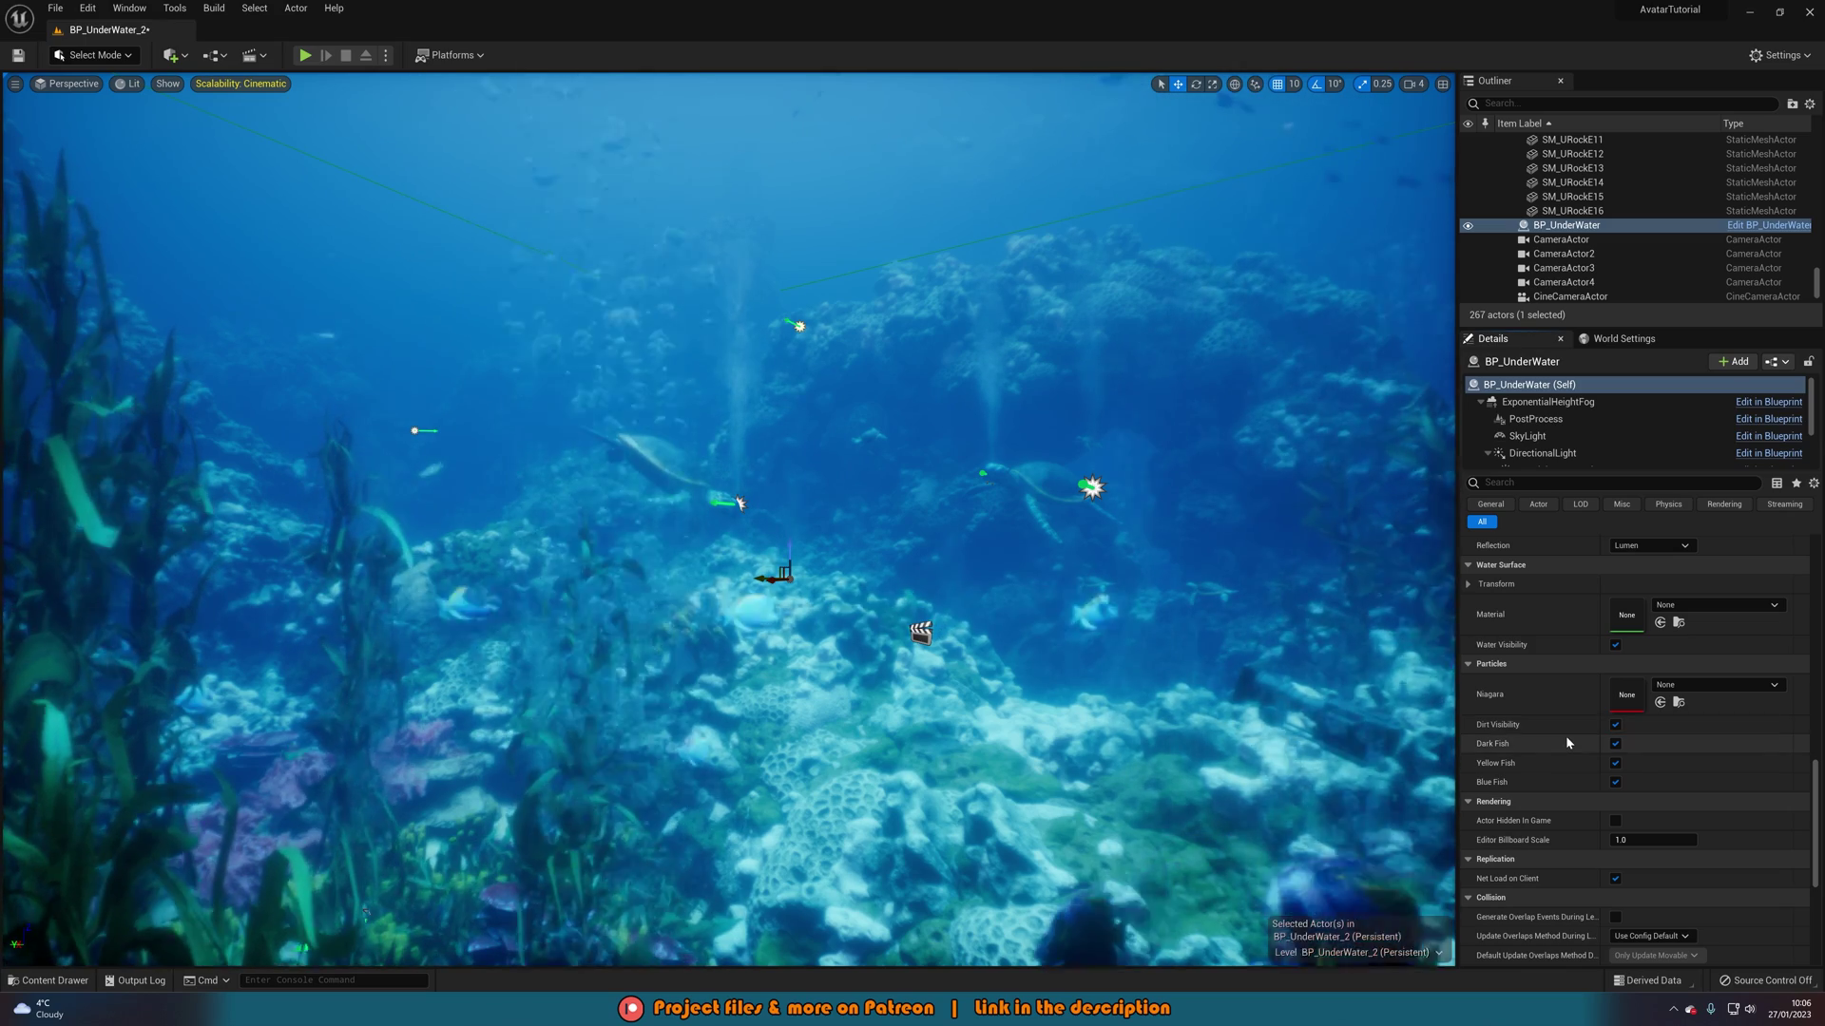
scroll(1567, 736, up, 6)
scroll(1566, 737, up, 5)
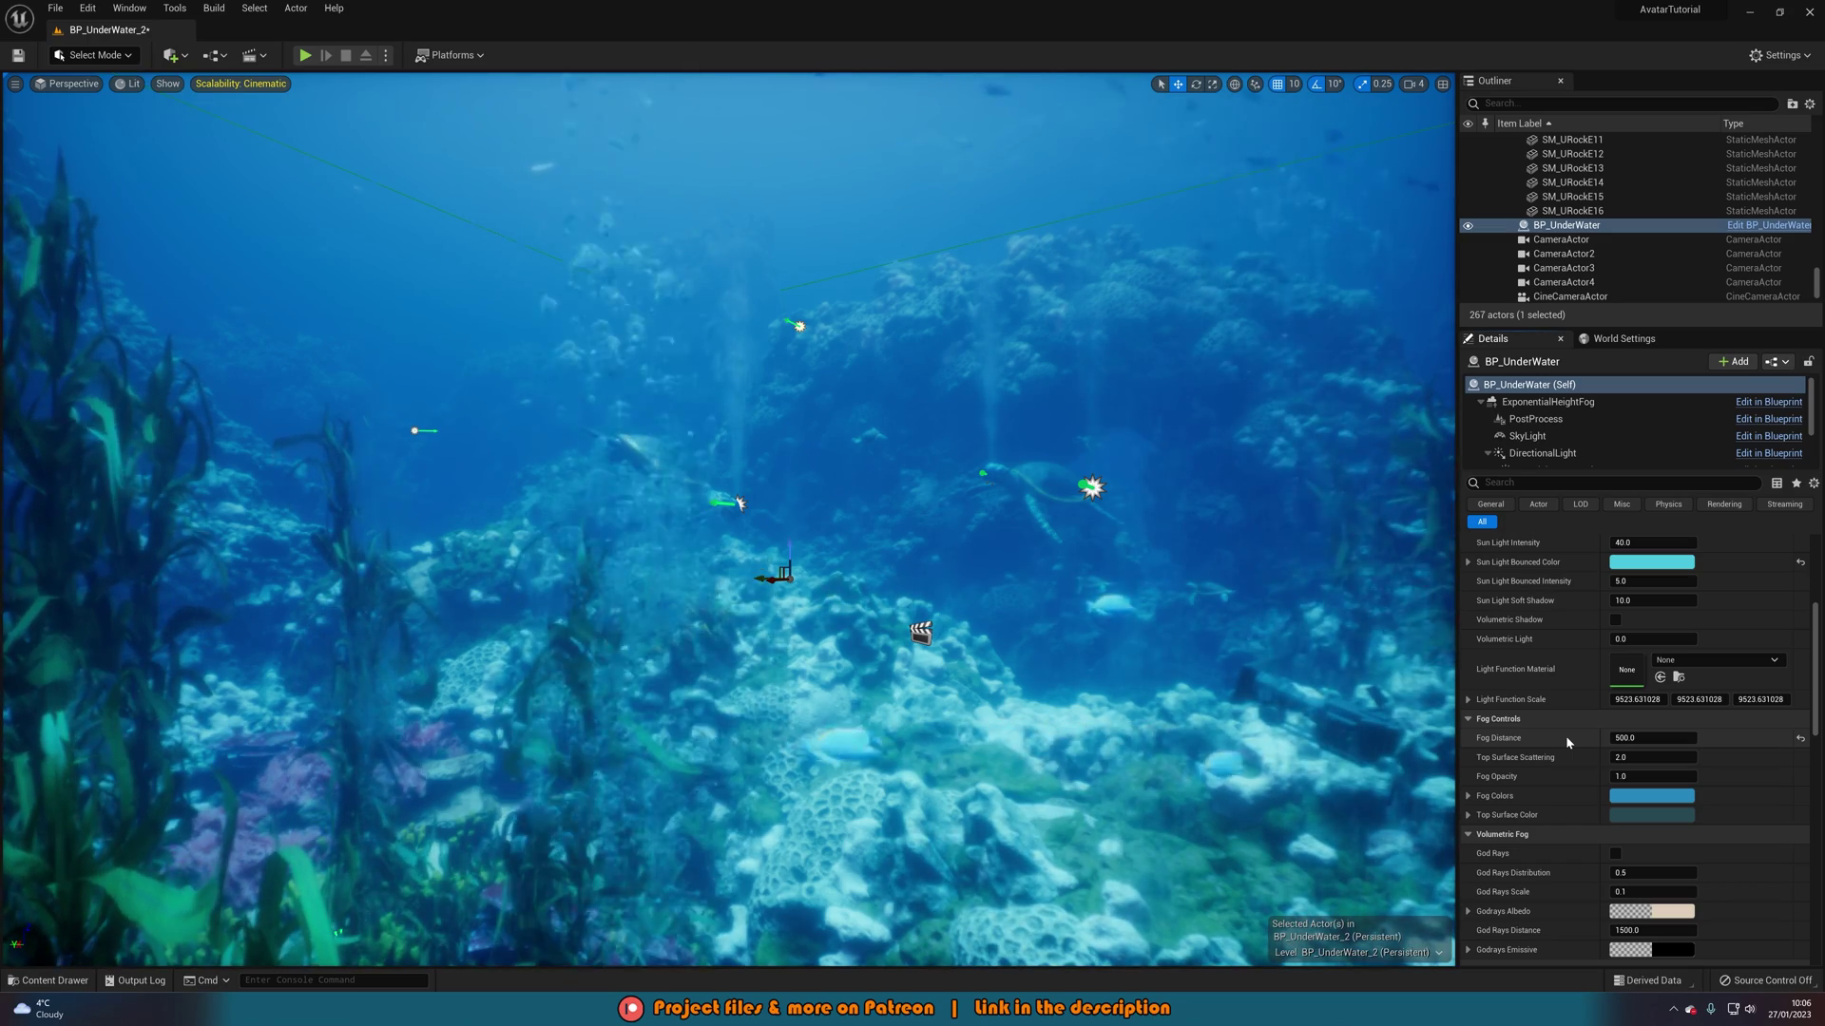
Hide the customised BP_UnderWater and place a second BP_UnderWater with default settings from the UnderwaterEnvironment folder for comparison
right_drag(1256, 591, 1316, 593)
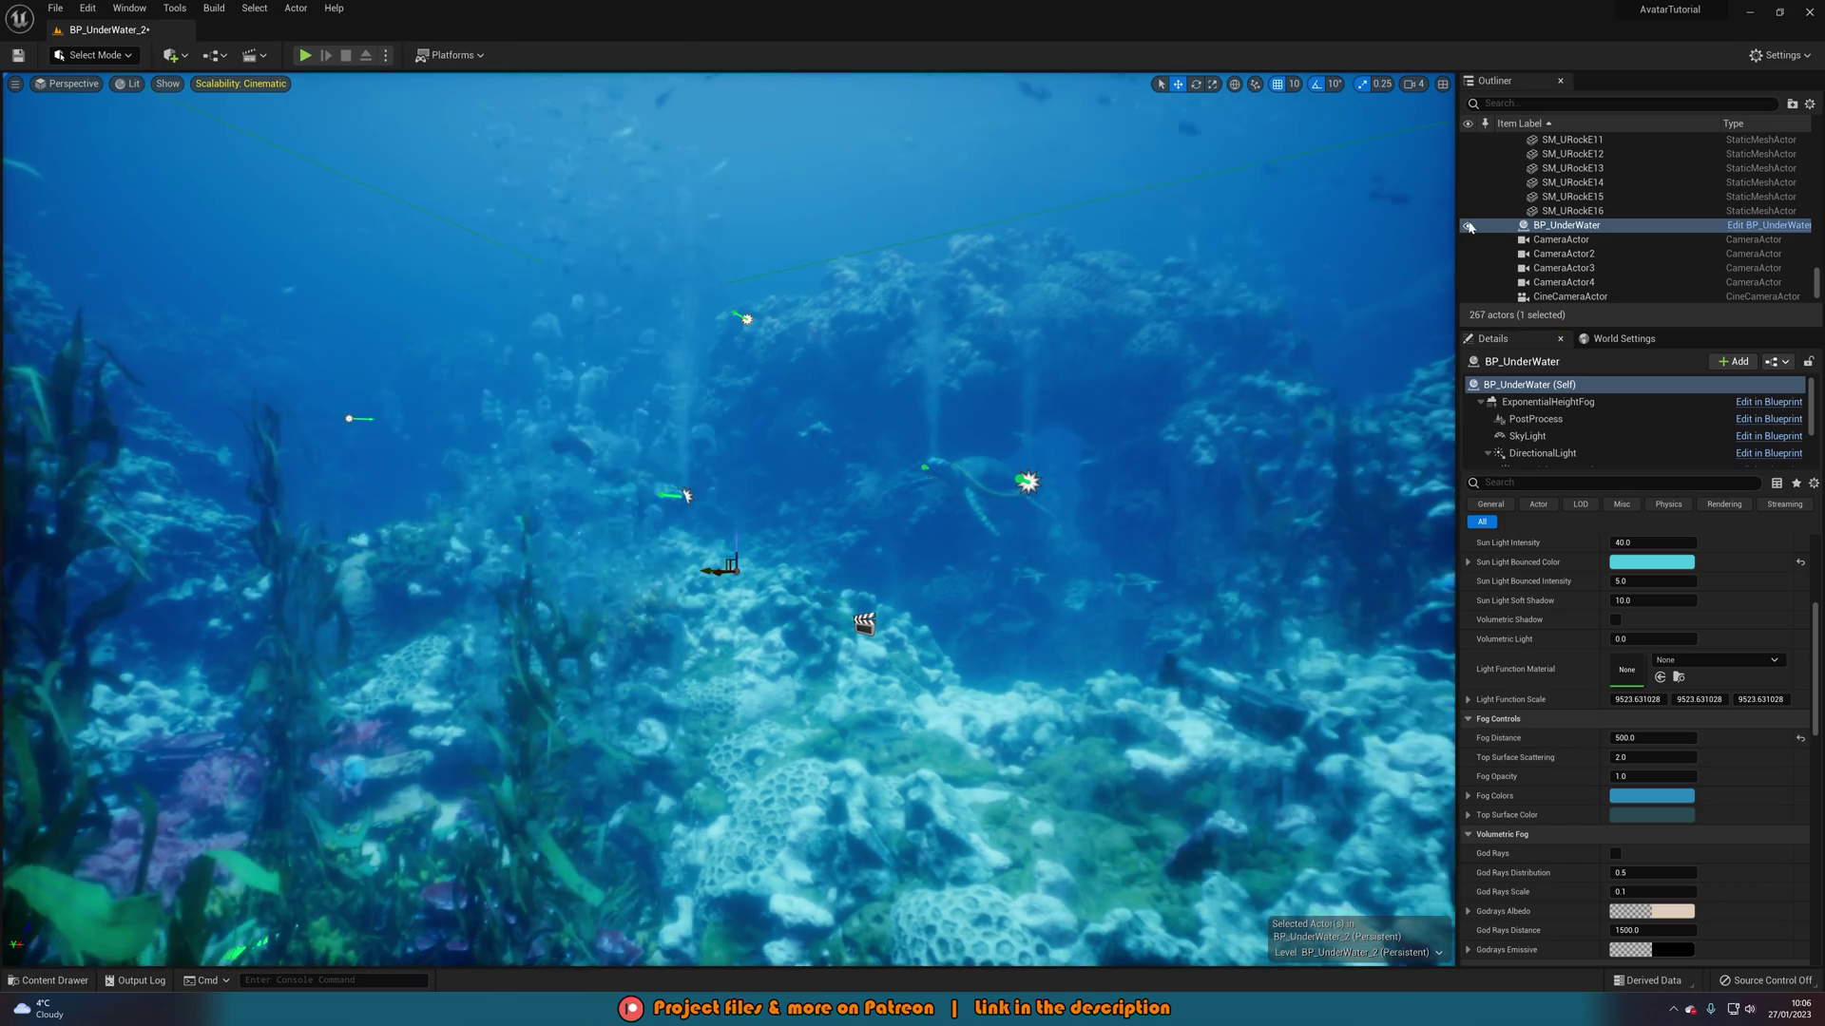
key(h)
key(ctrl+space)
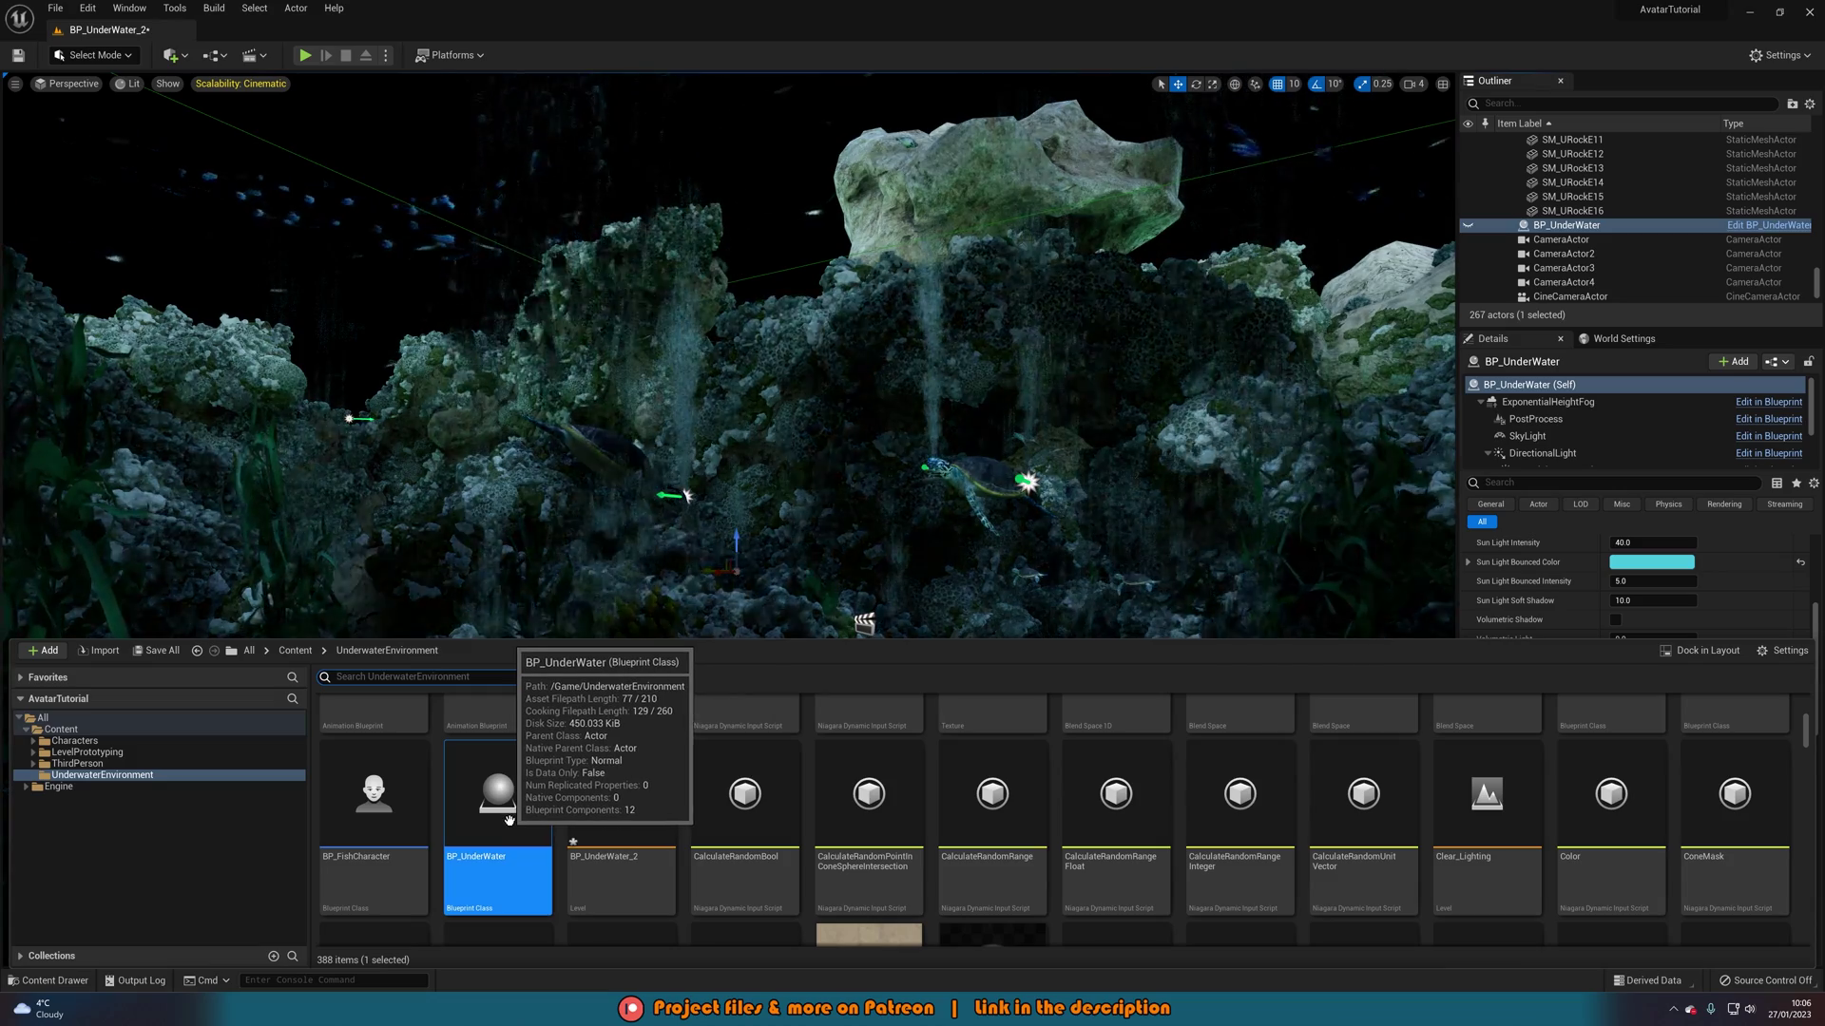
key(ctrl+space)
key(ctrl+h)
key(ctrl+d)
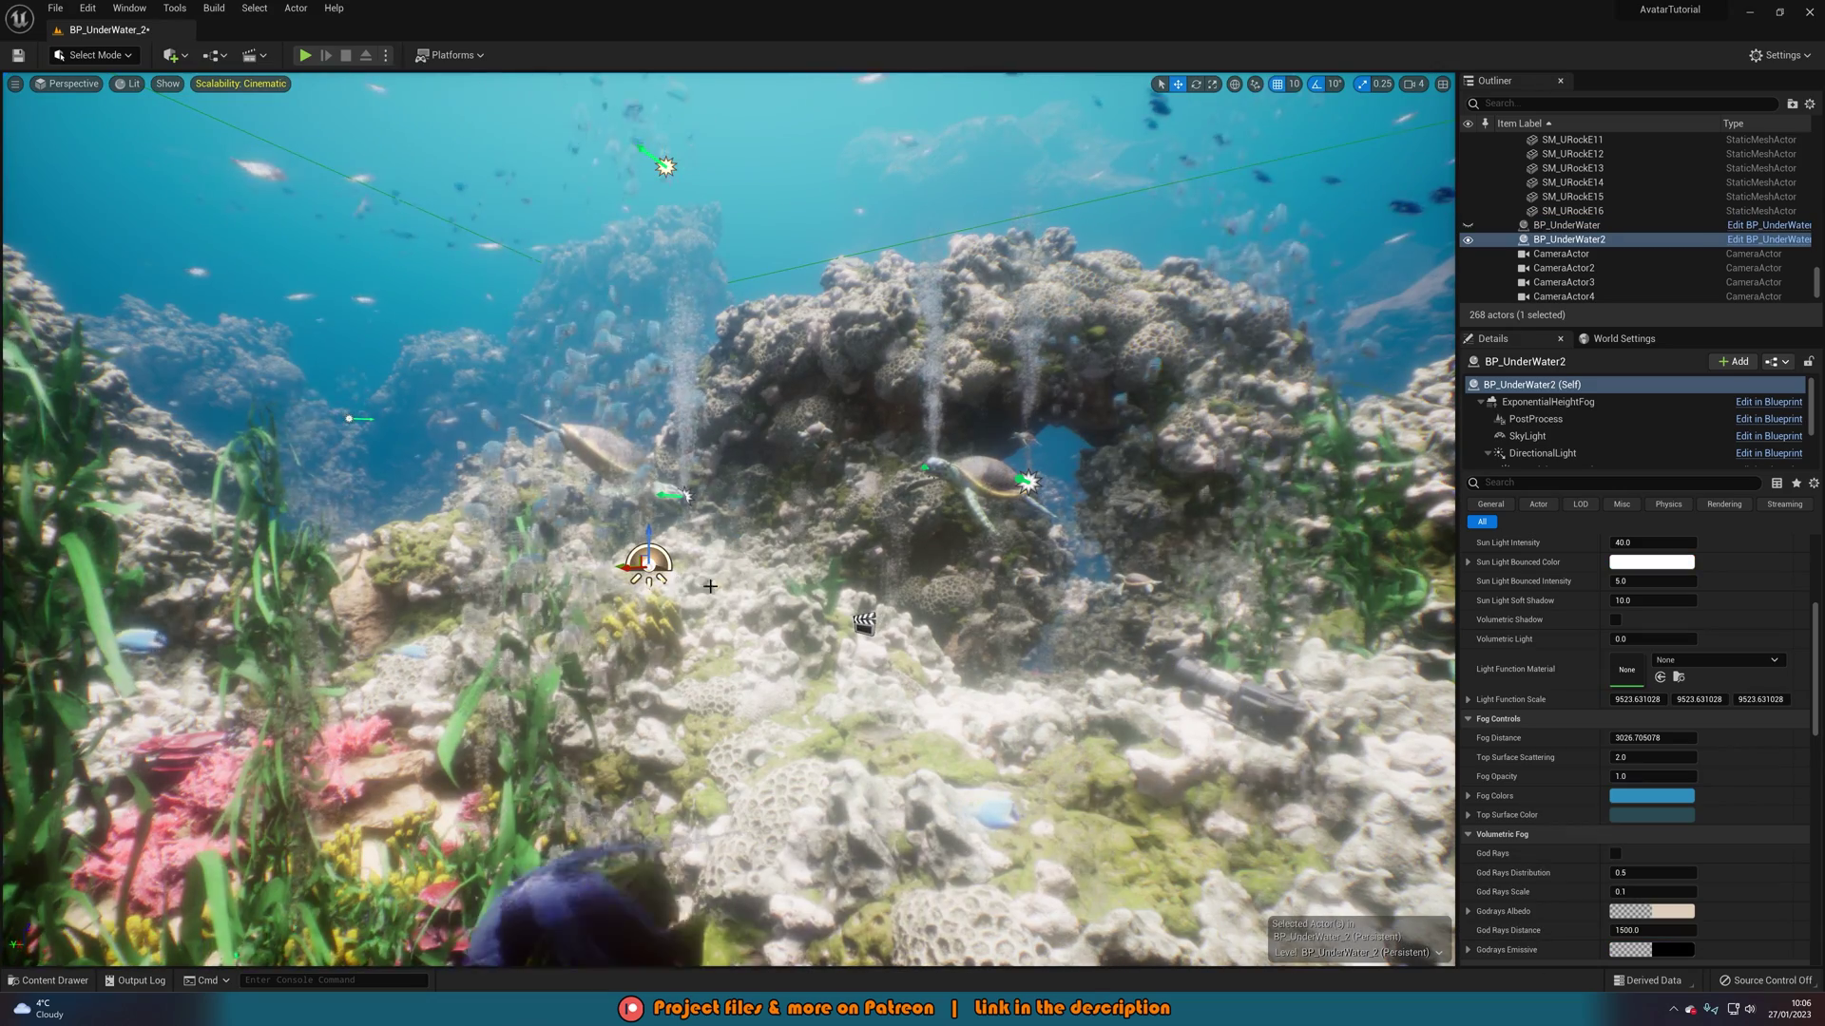
key(Escape)
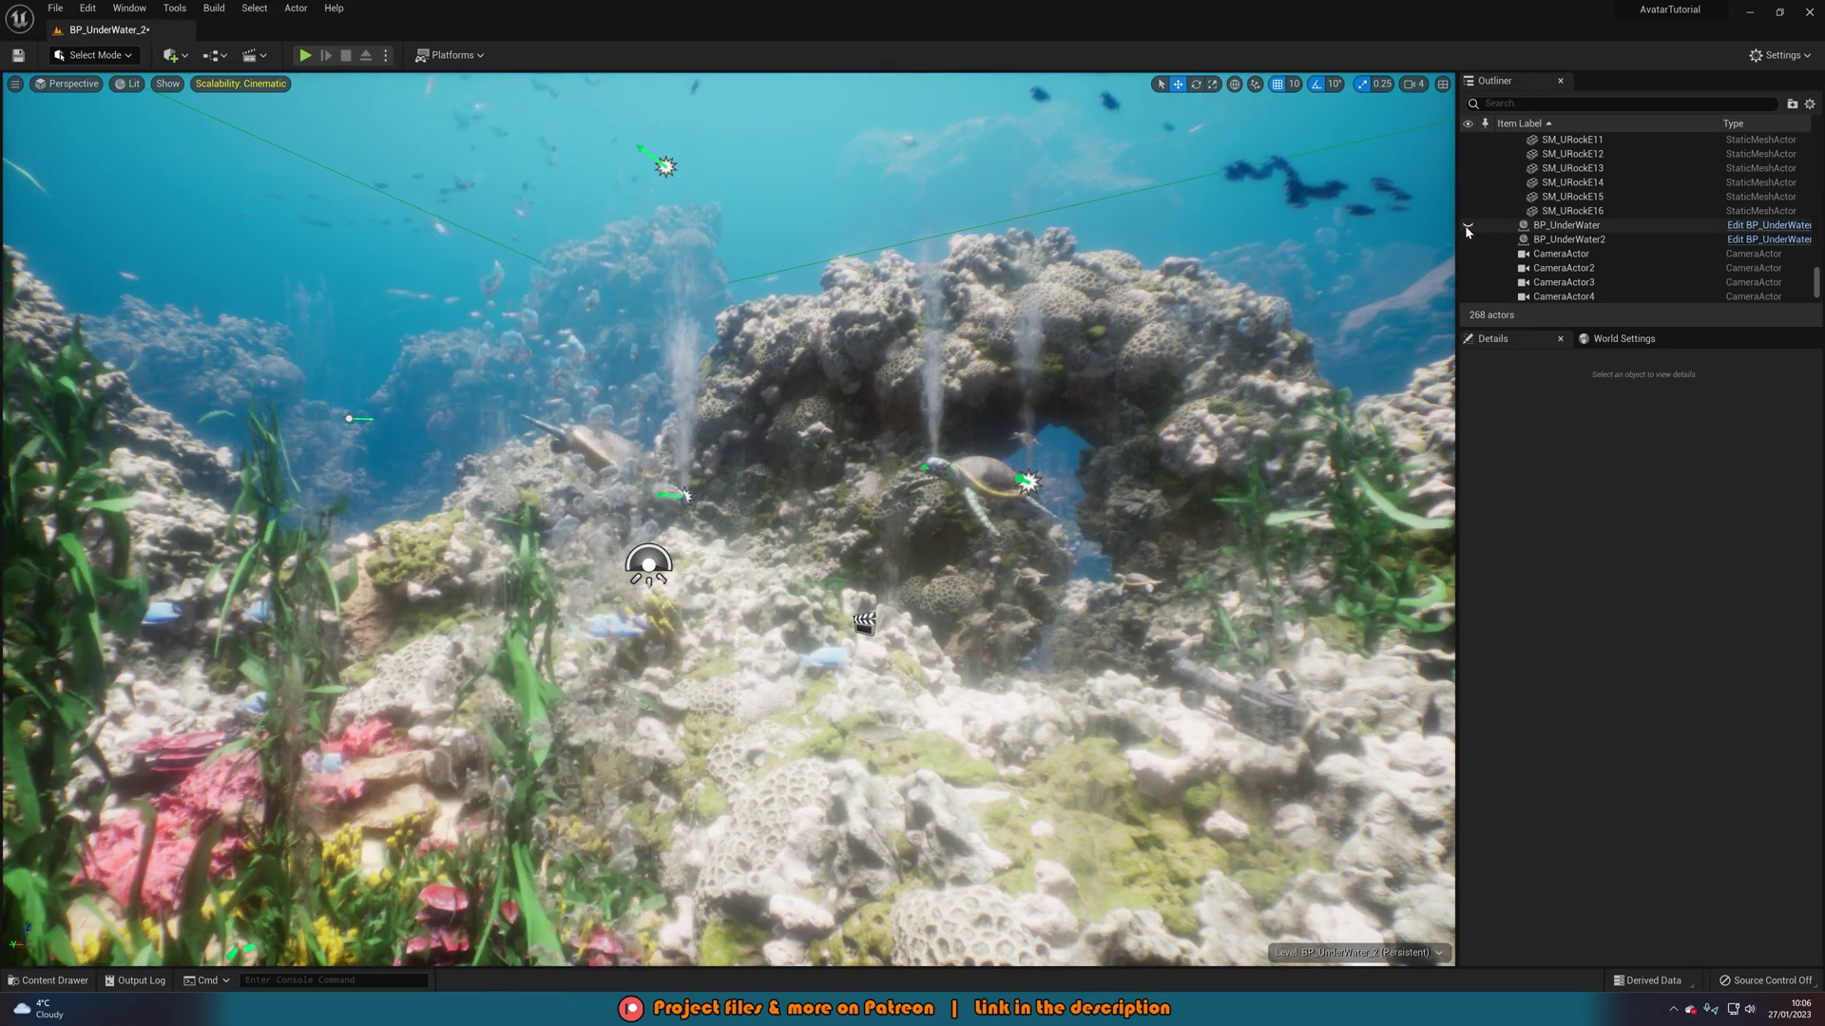
Make the customised BP_UnderWater visible again and delete the comparison copy BP_UnderWater2
click(1468, 240)
click(1467, 225)
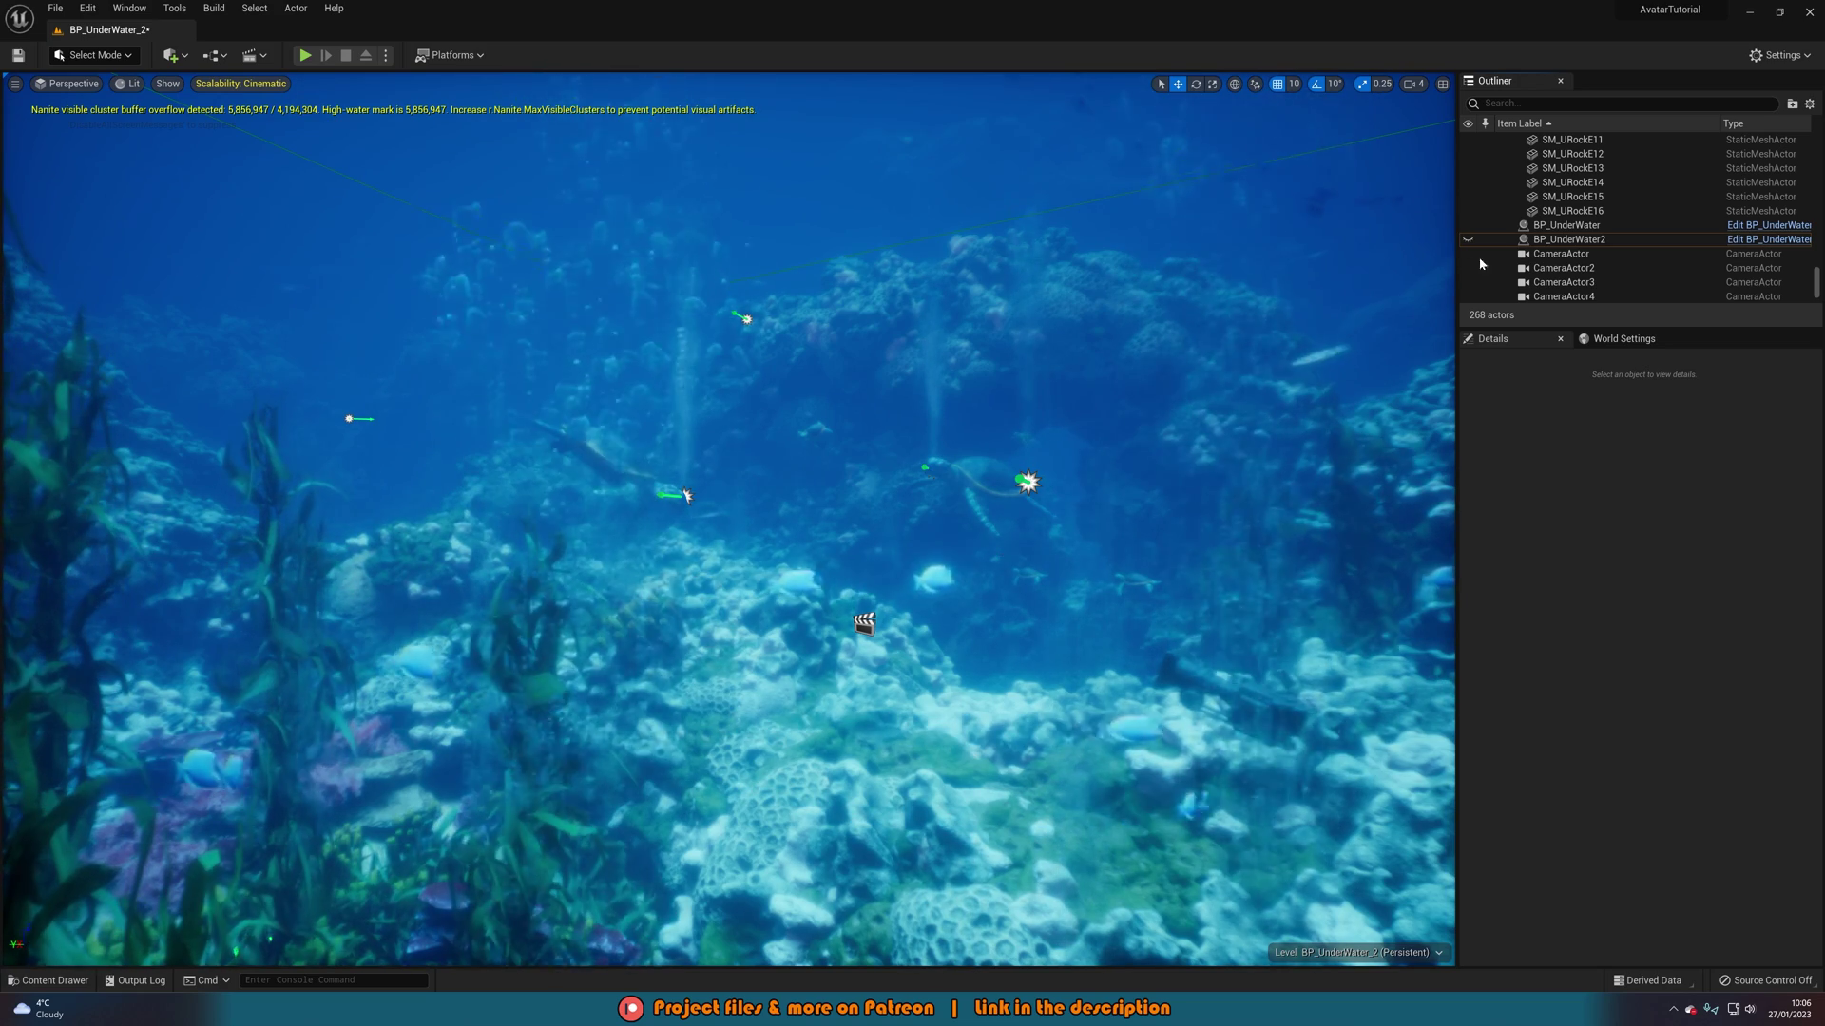
click(1566, 240)
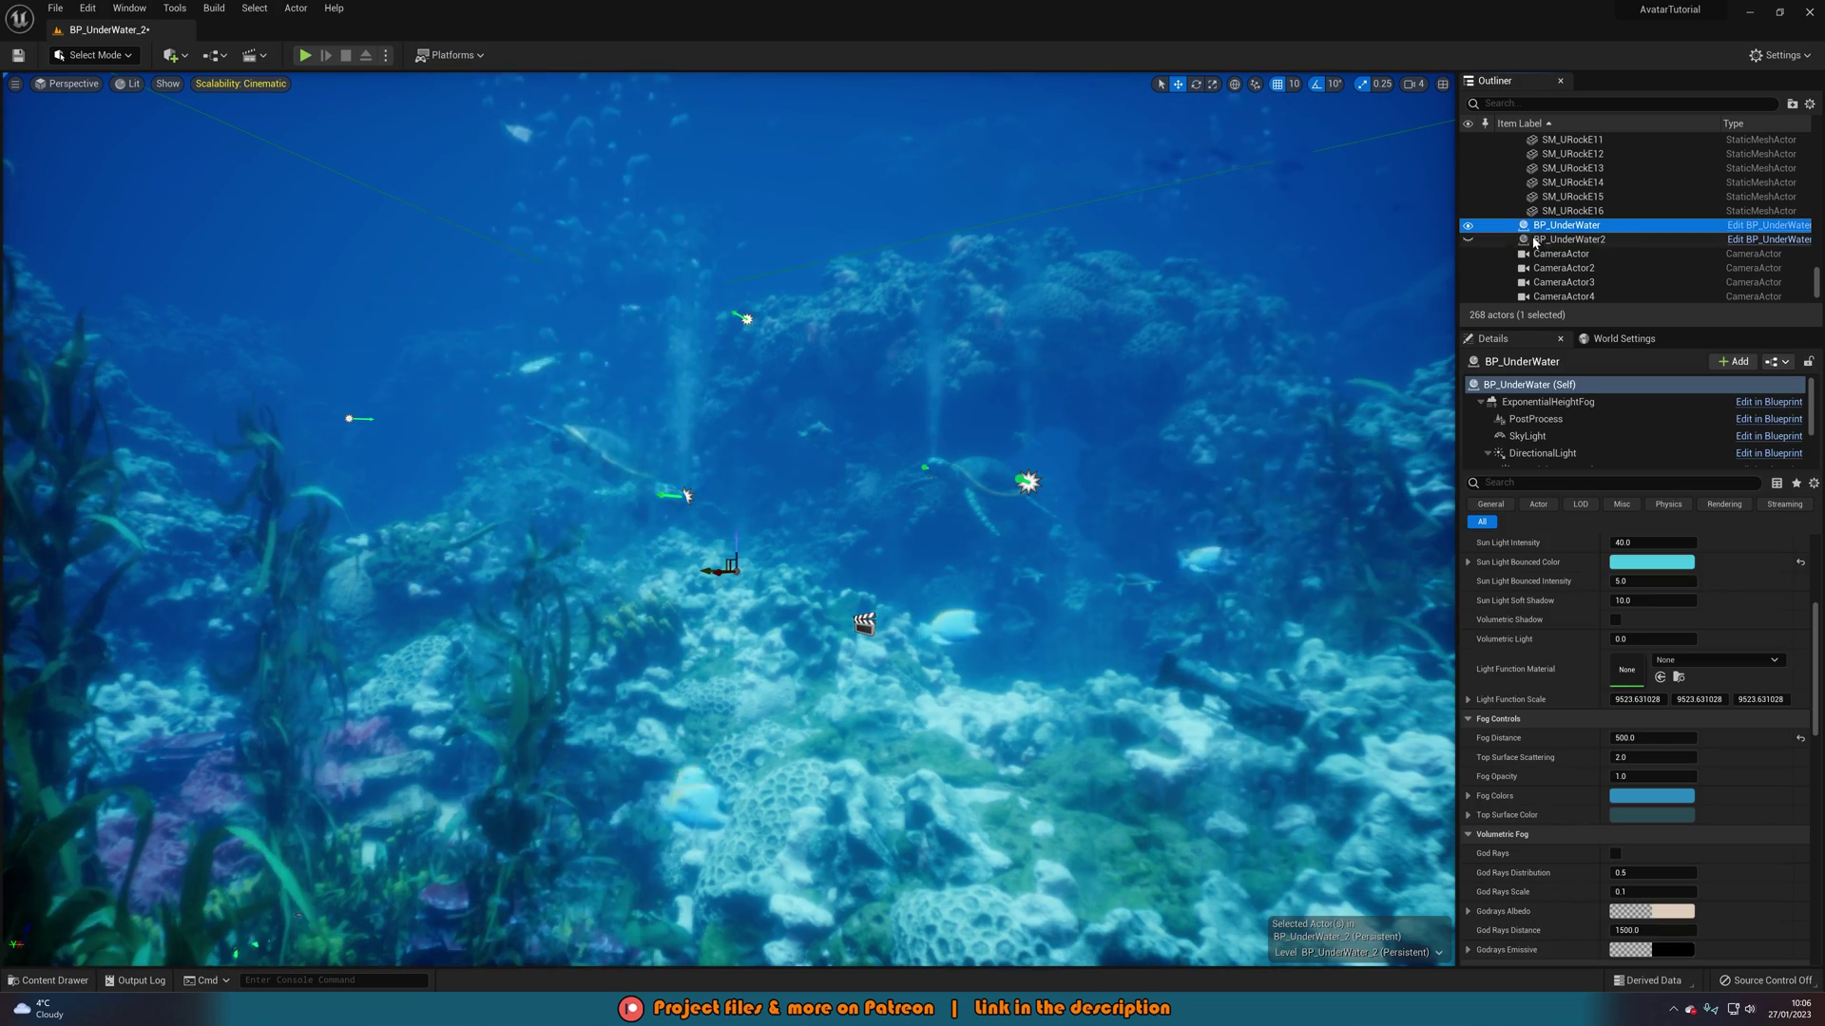
key(Delete)
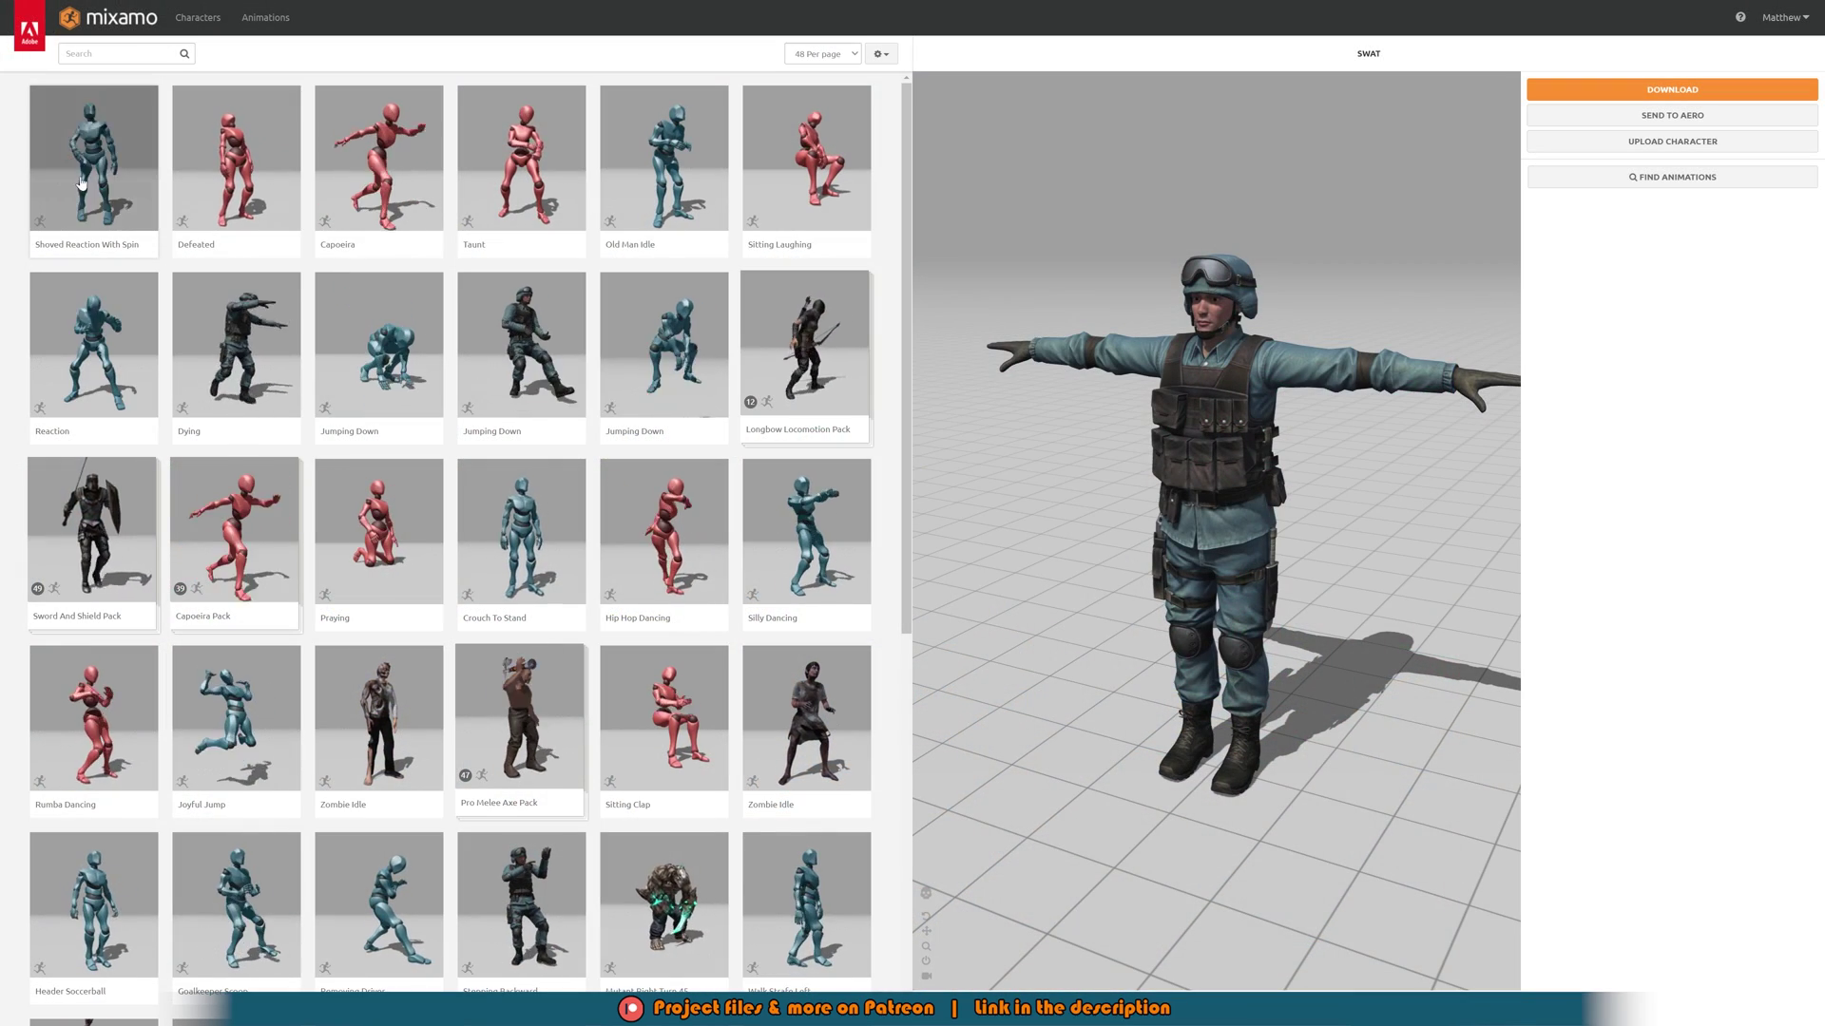
Switch to Mixamo and preview the Shoved Reaction With Spin and Old Man Idle animations on the SWAT character
click(82, 183)
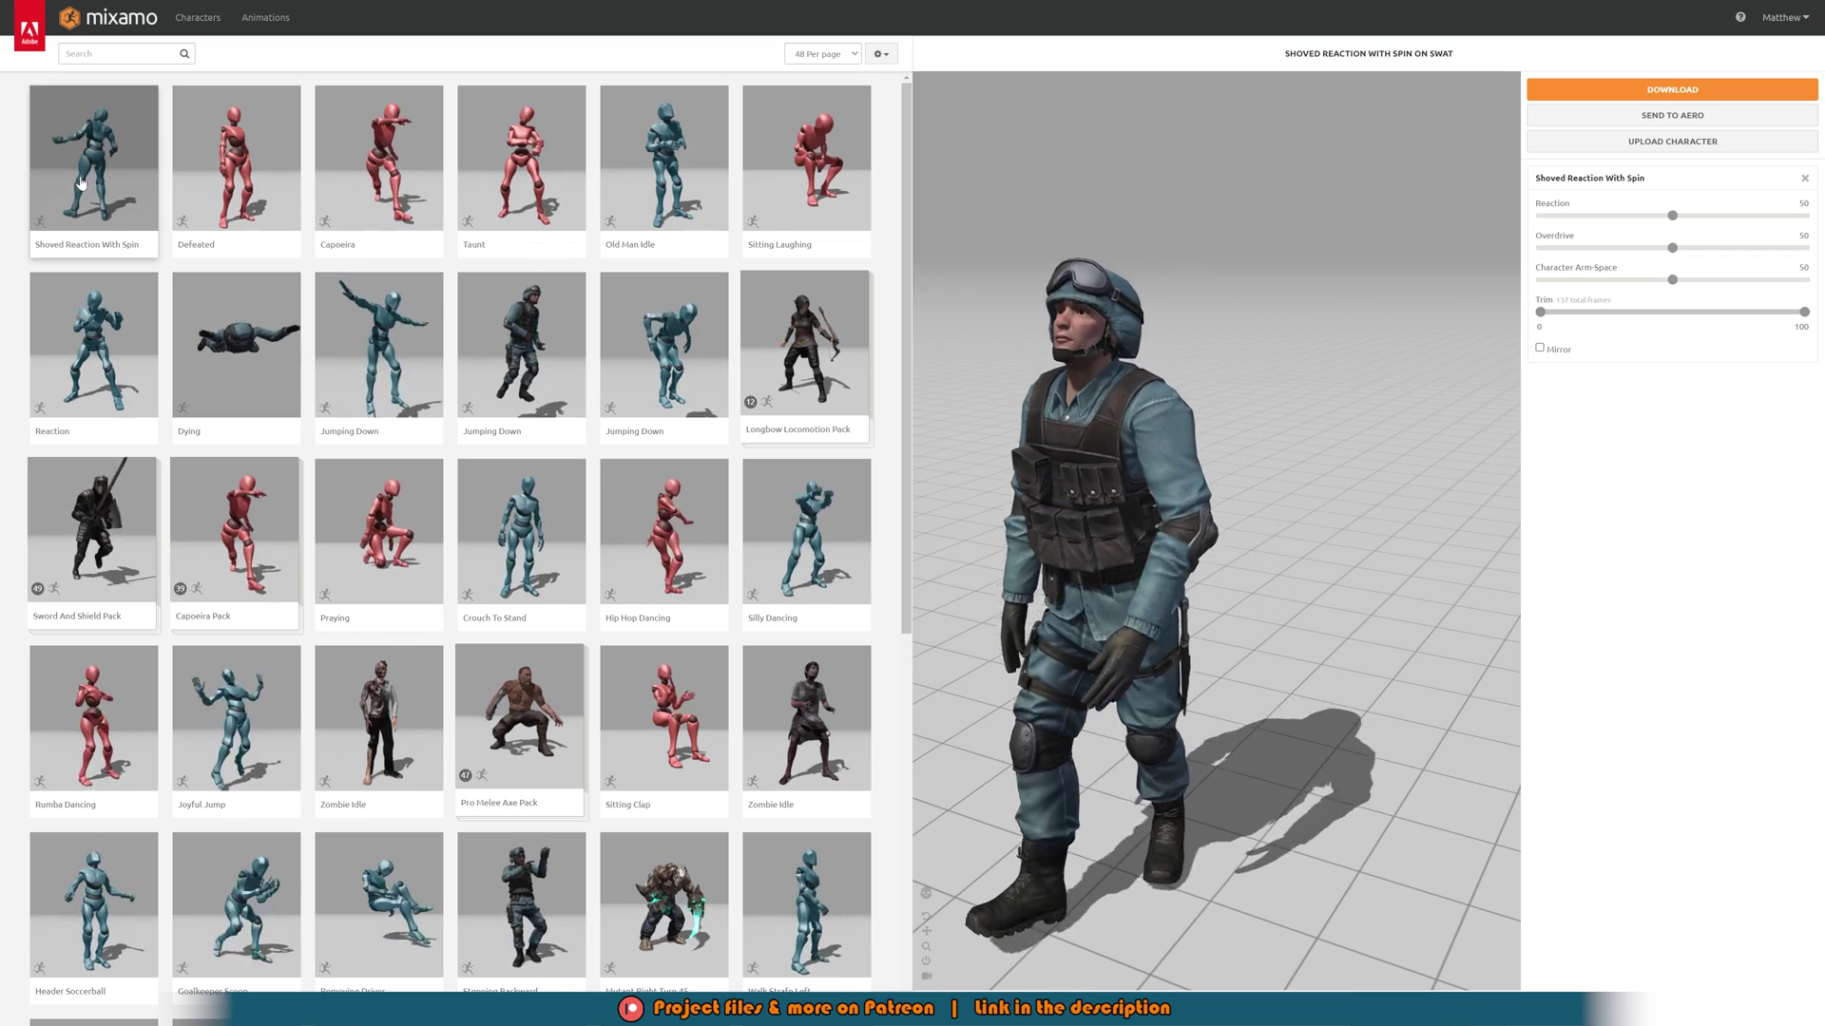
click(639, 187)
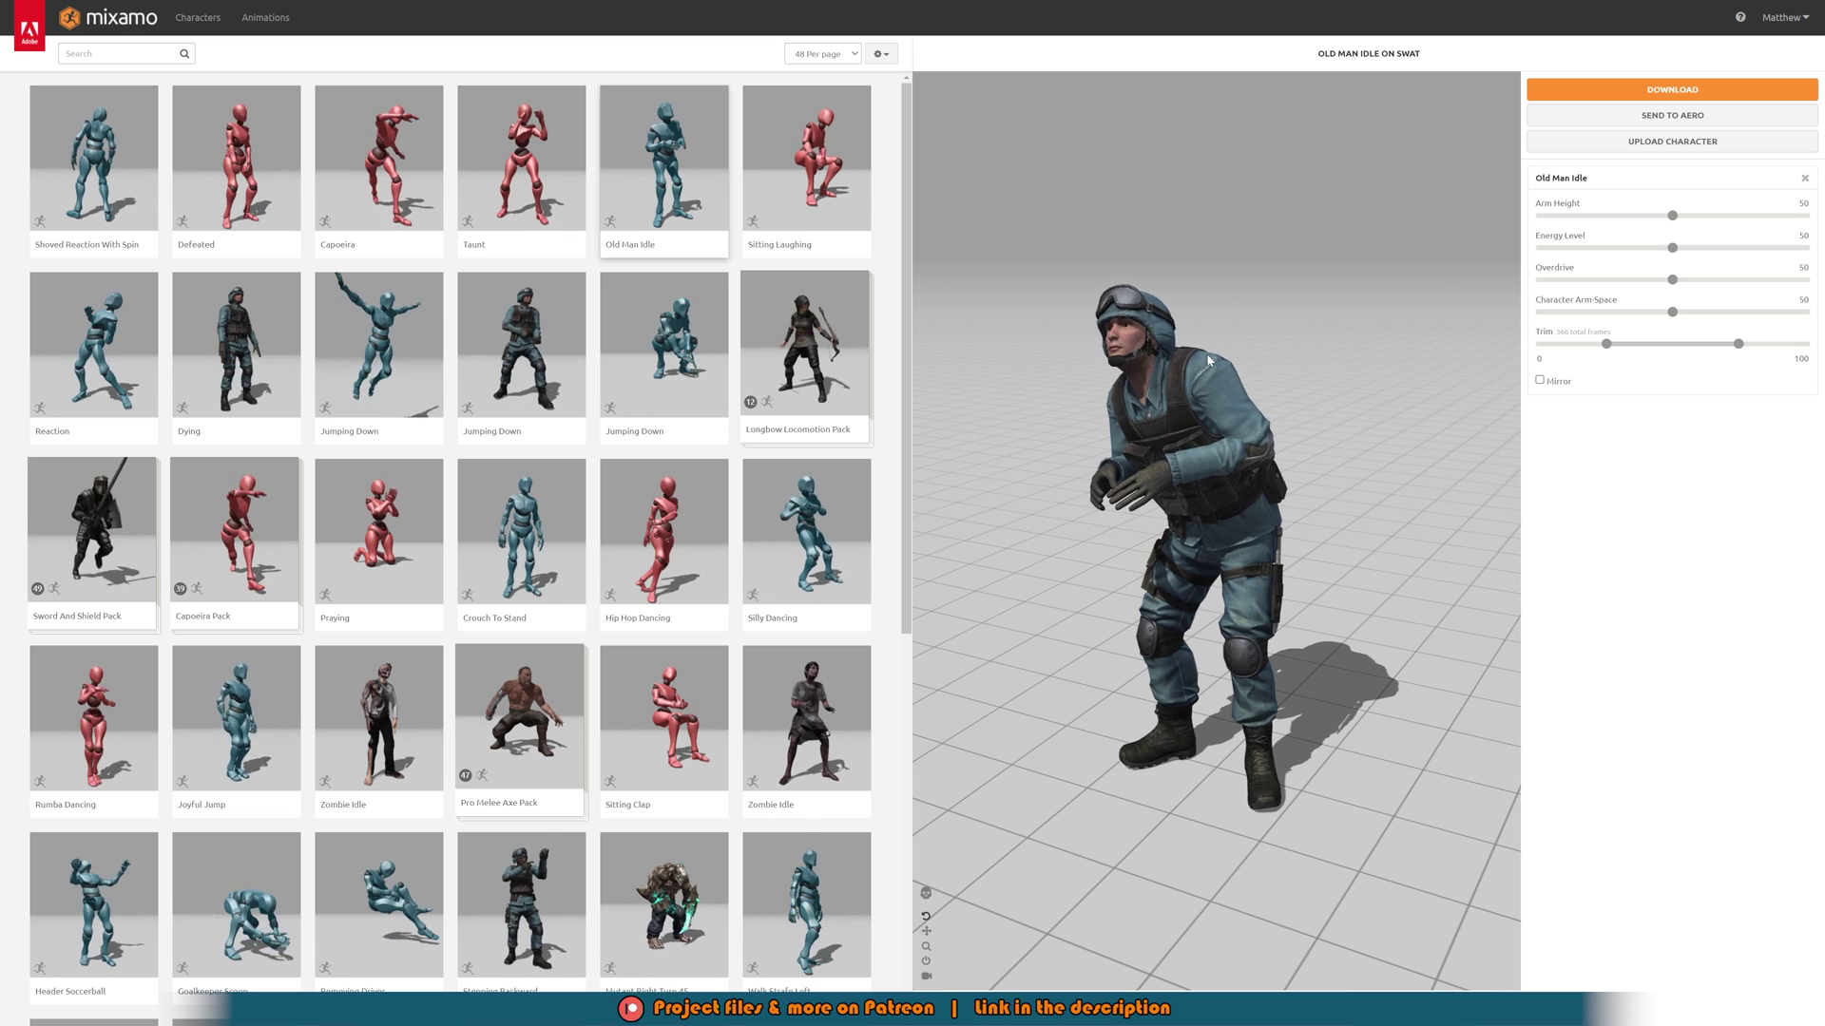
click(114, 54)
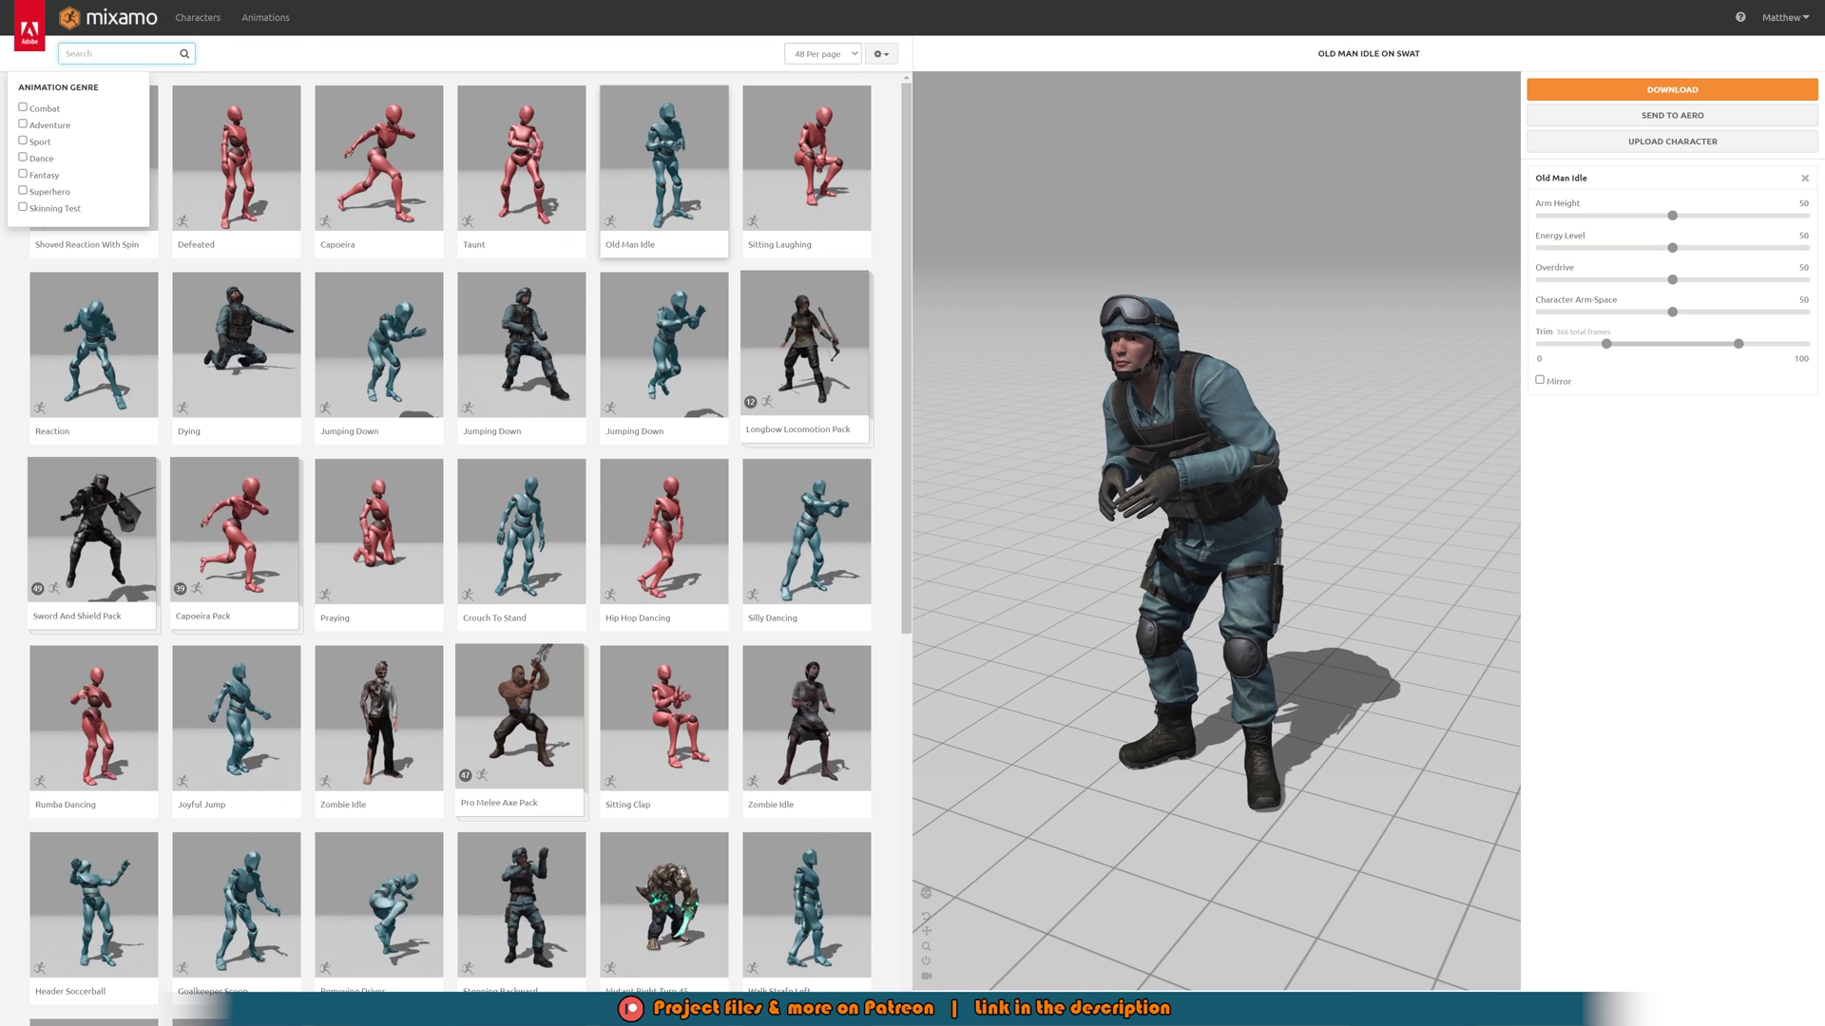
click(198, 17)
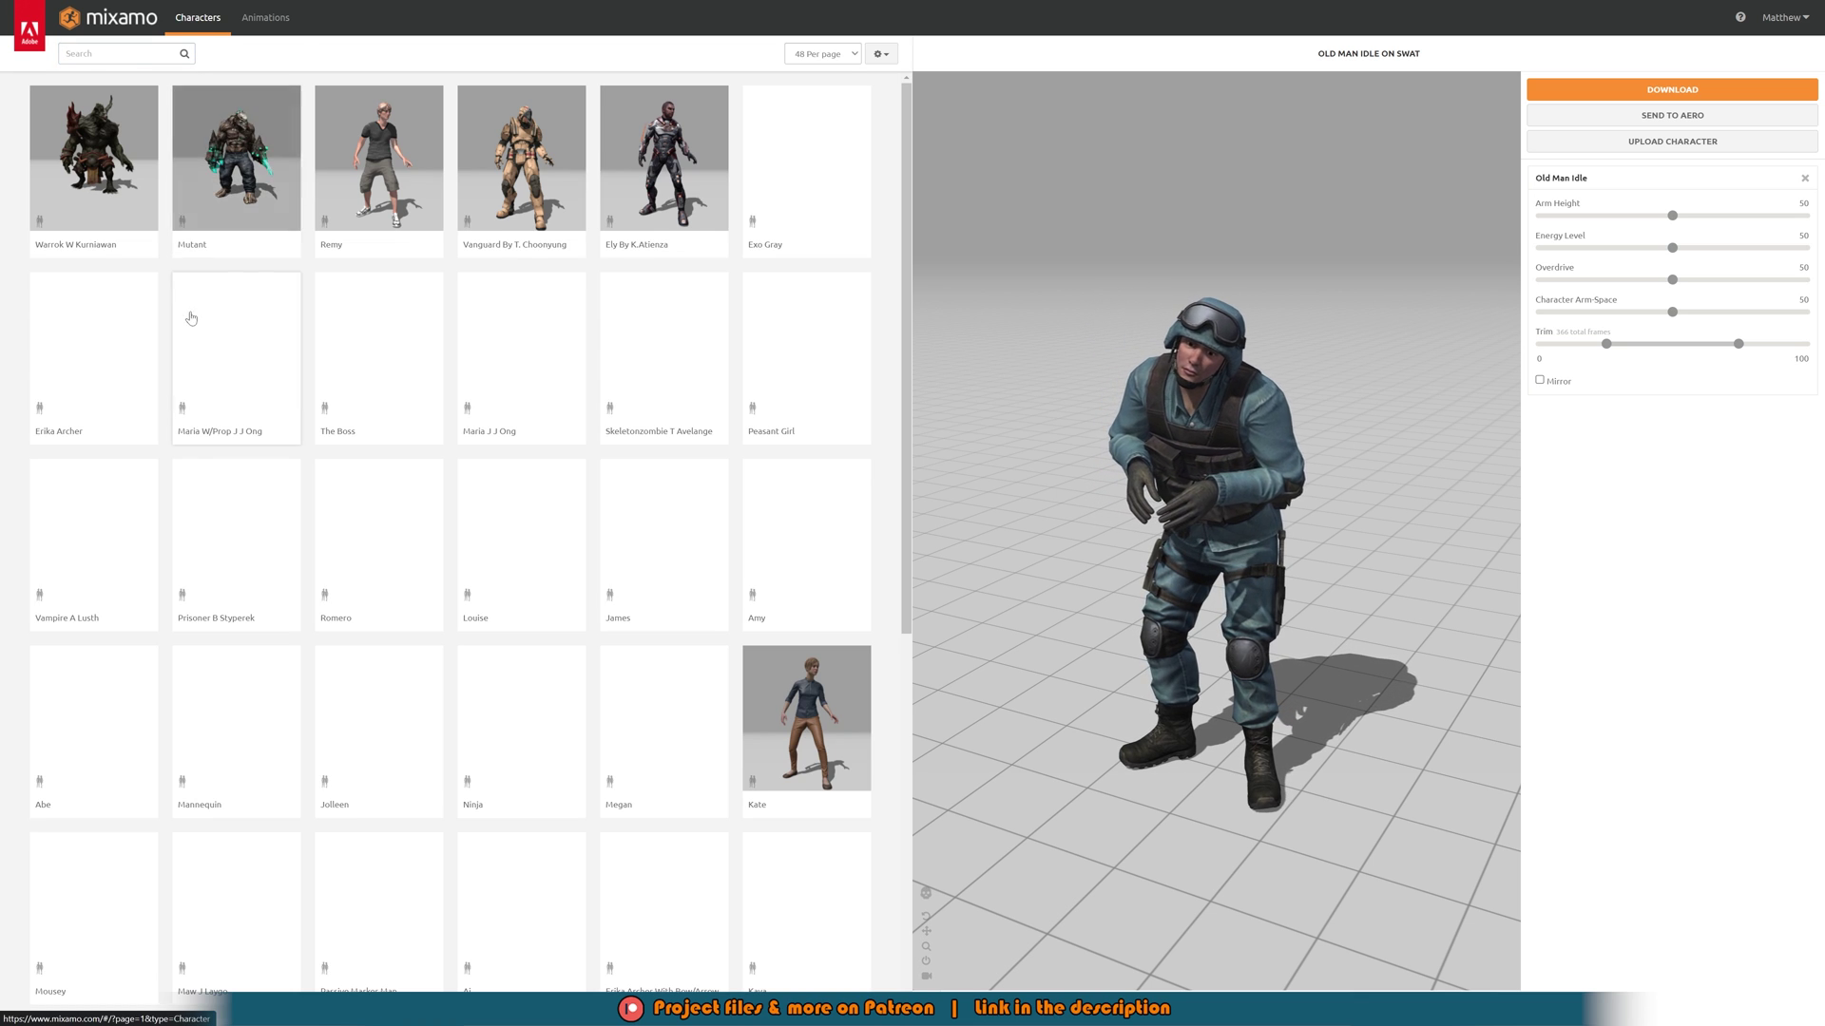
Return to the animation library and search it for swimming
click(261, 32)
click(114, 54)
text(swi)
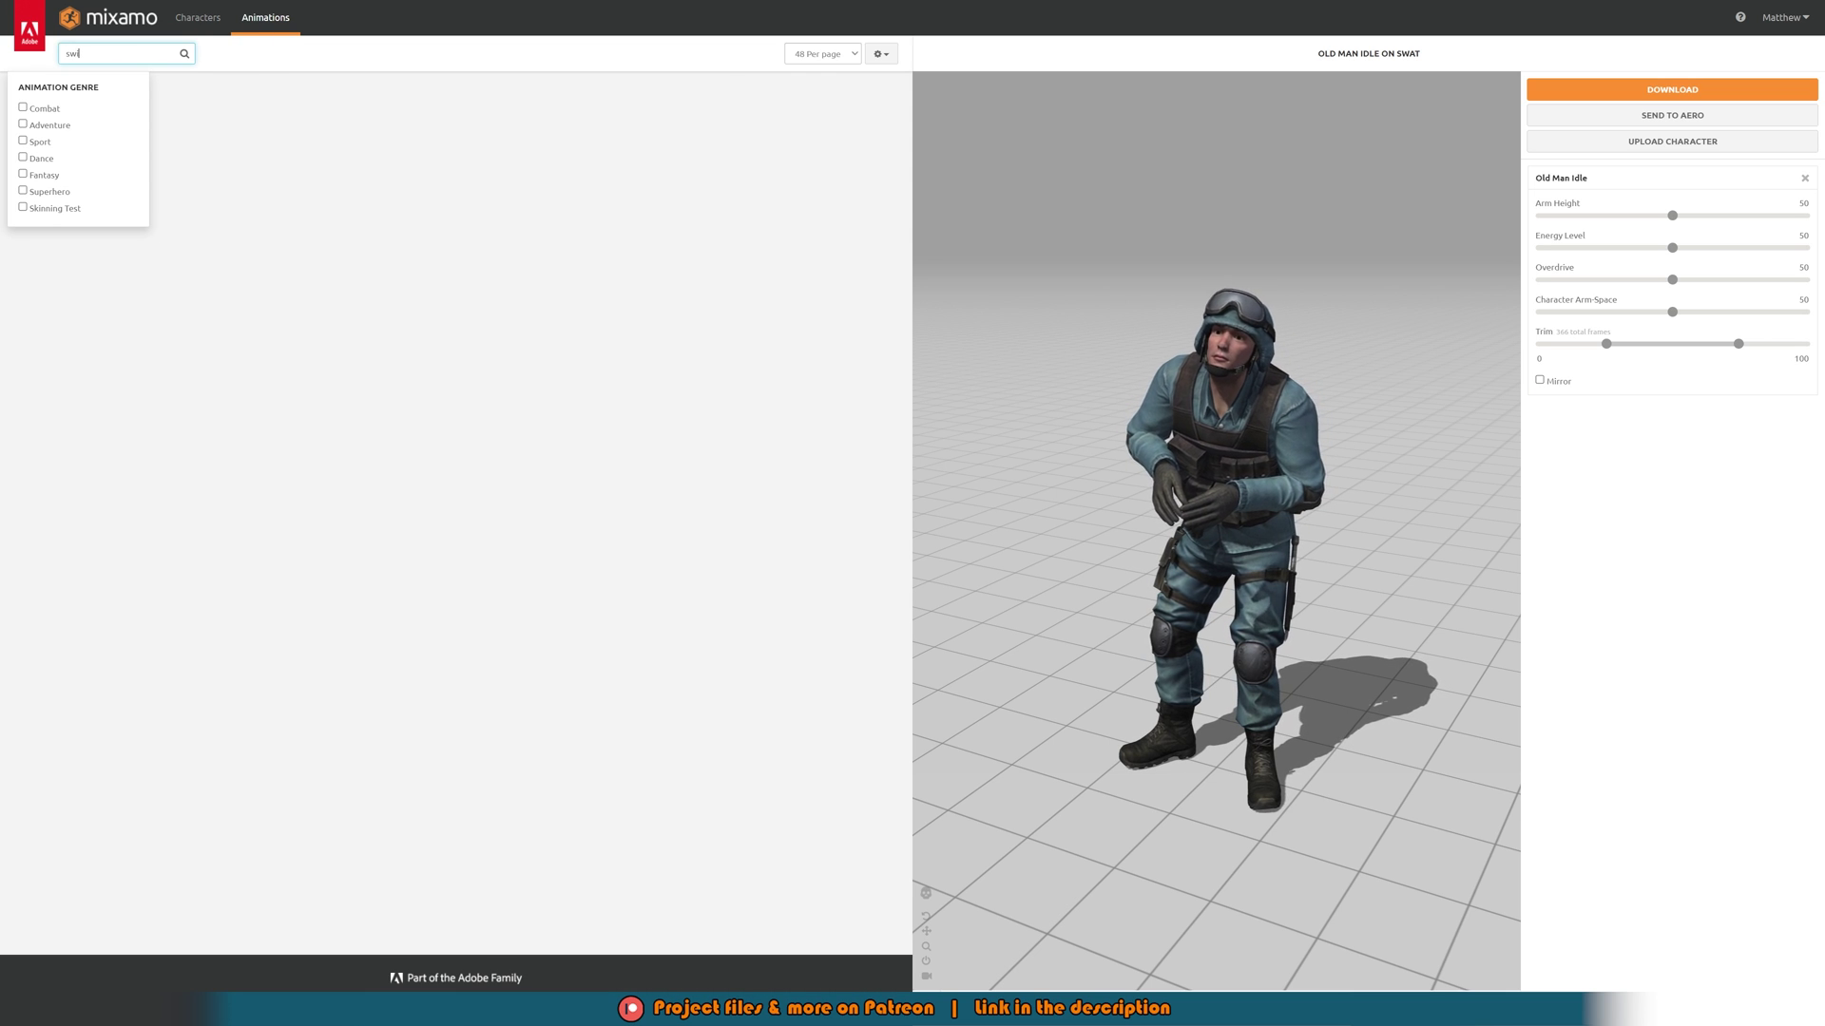
text(mming)
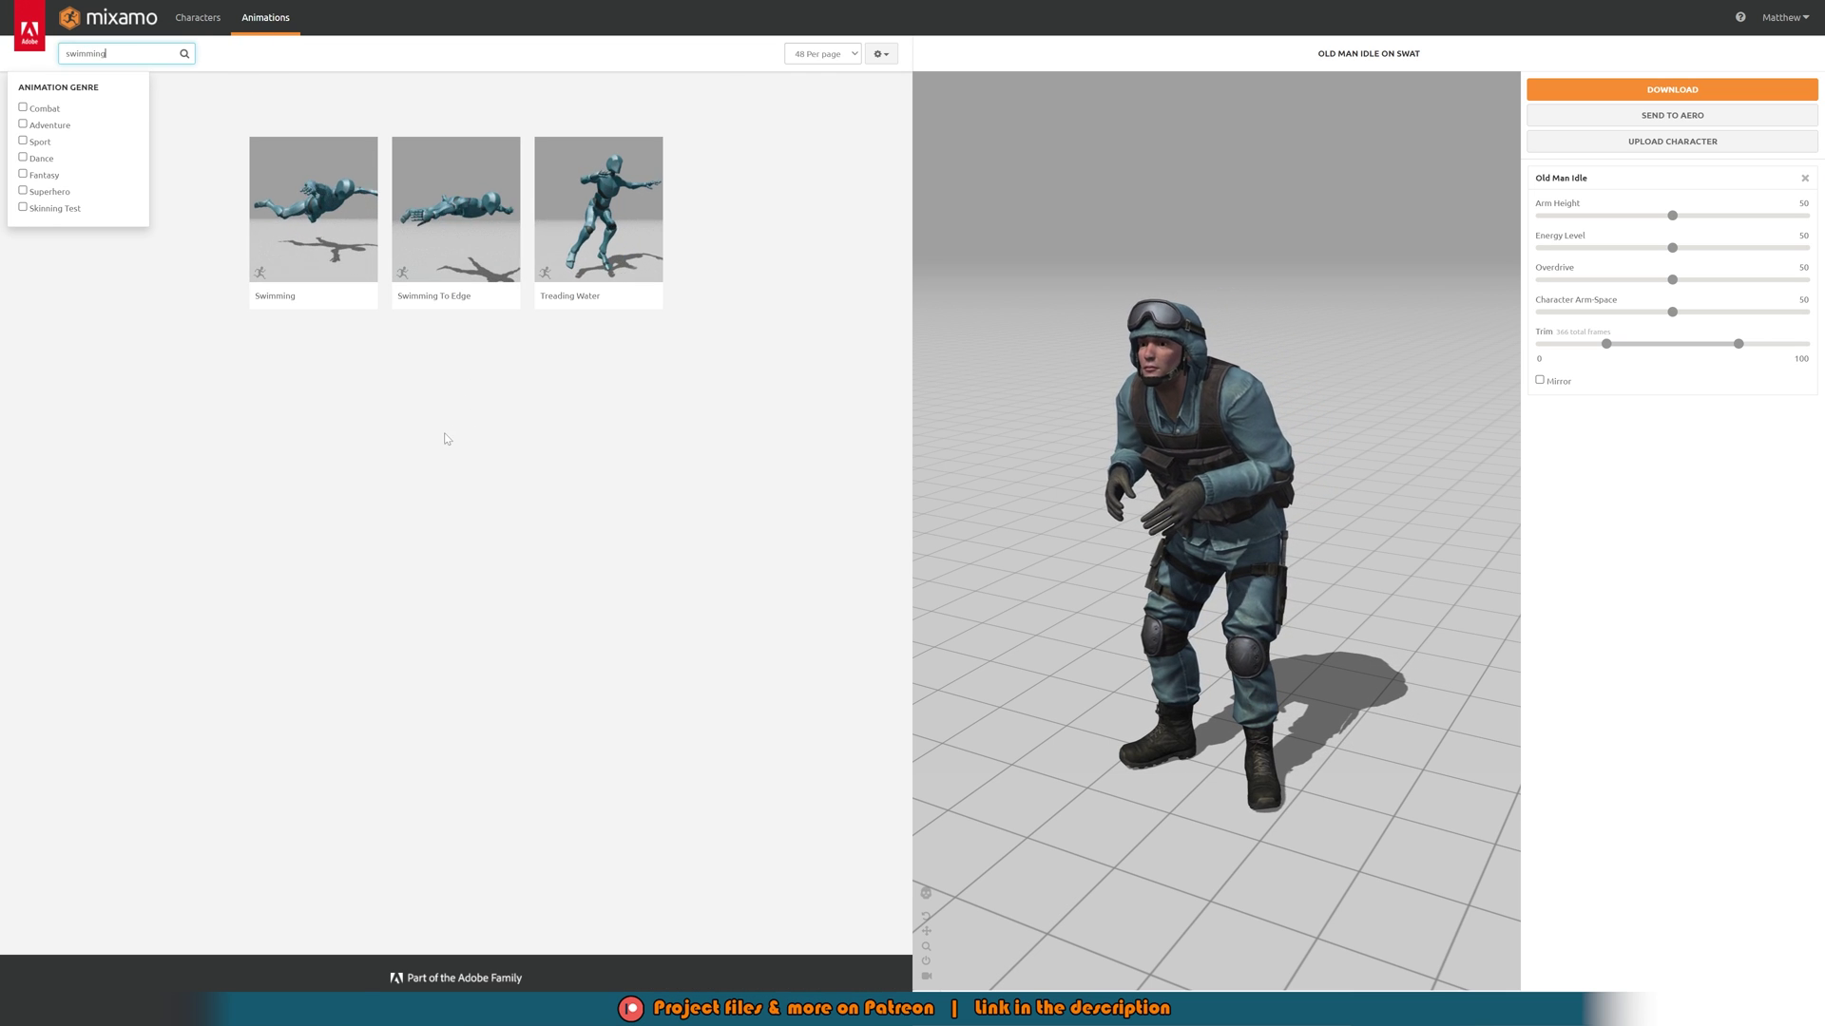
Apply the Swimming animation to the SWAT character with In Place enabled, and preview Treading Water
click(285, 193)
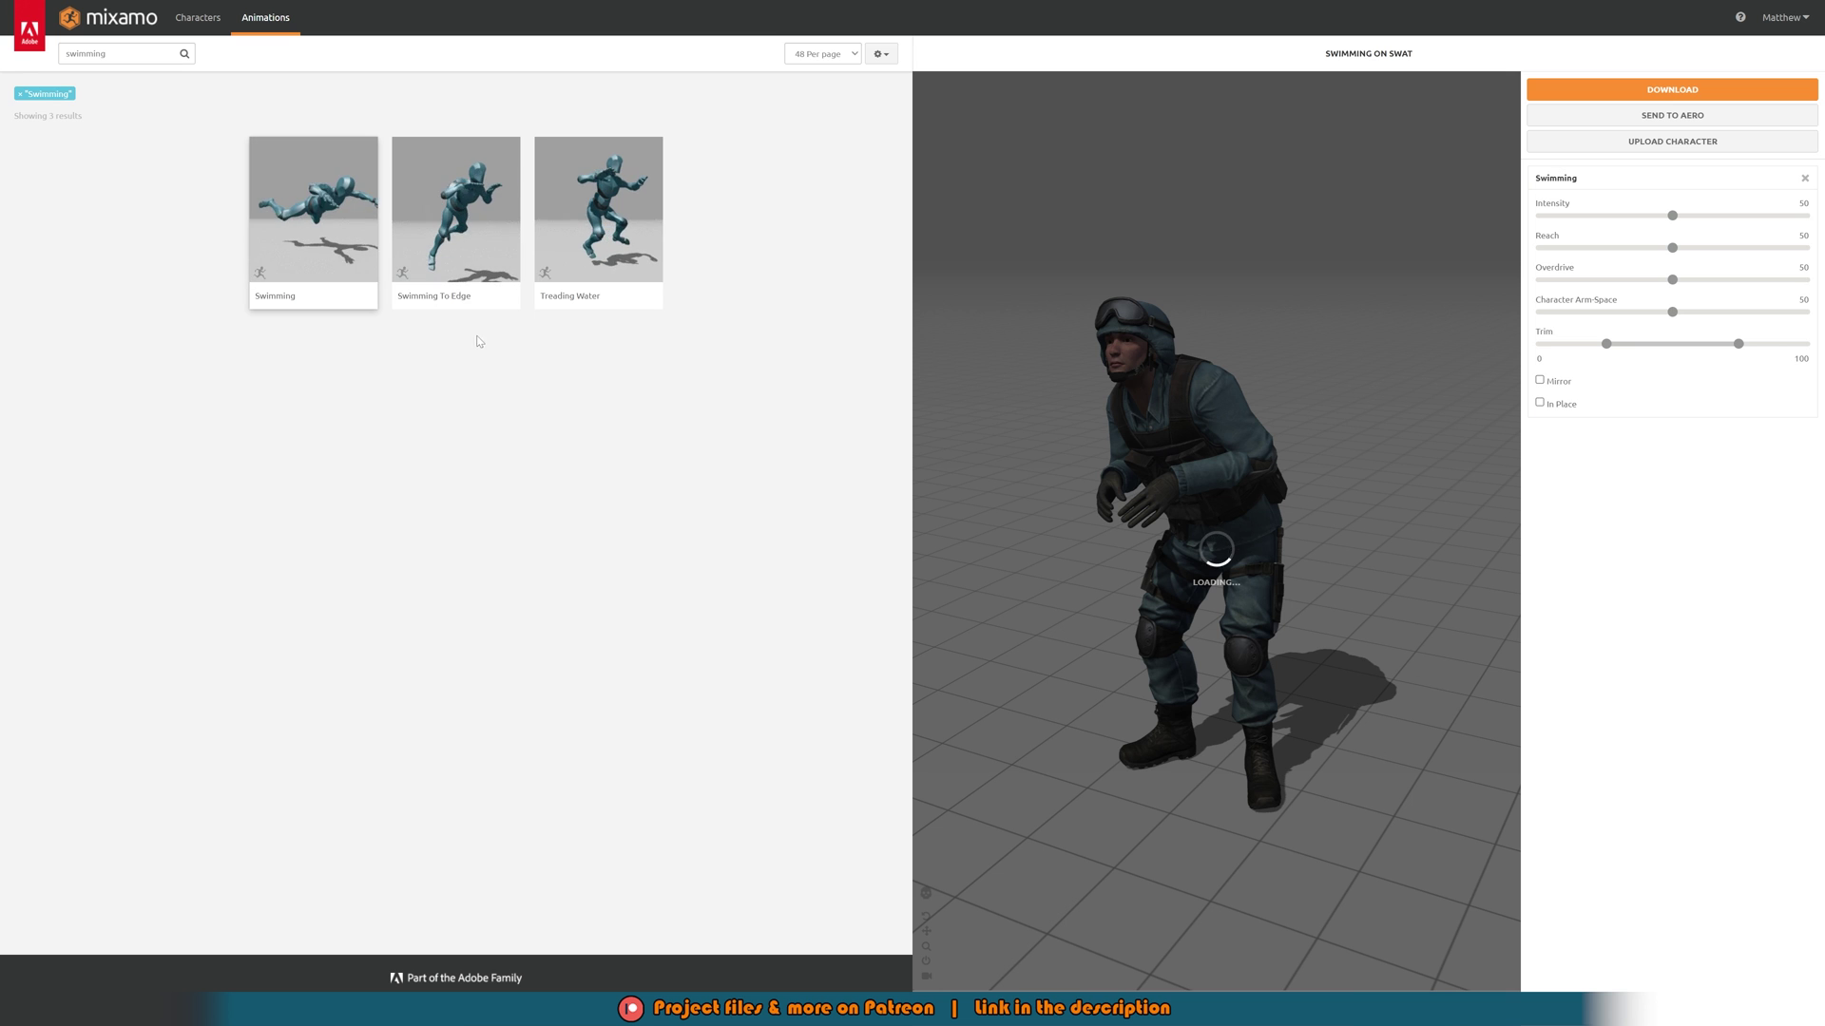
click(1540, 404)
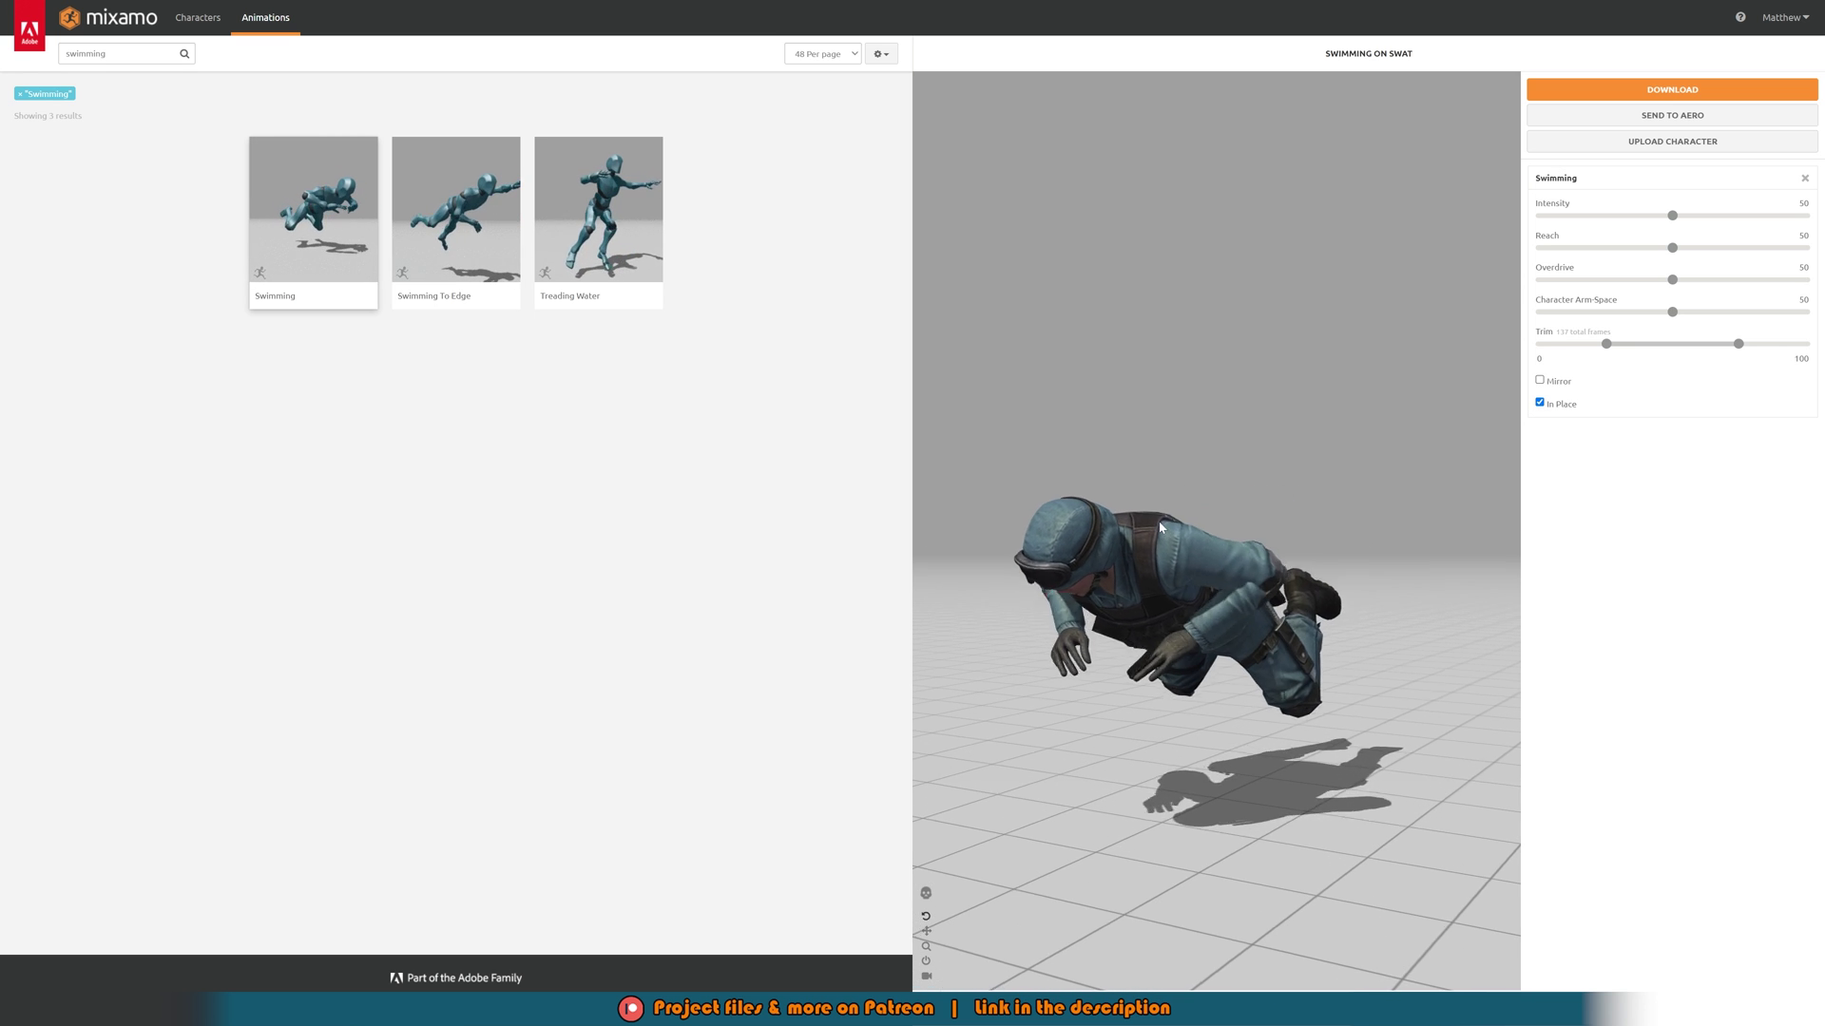
click(599, 209)
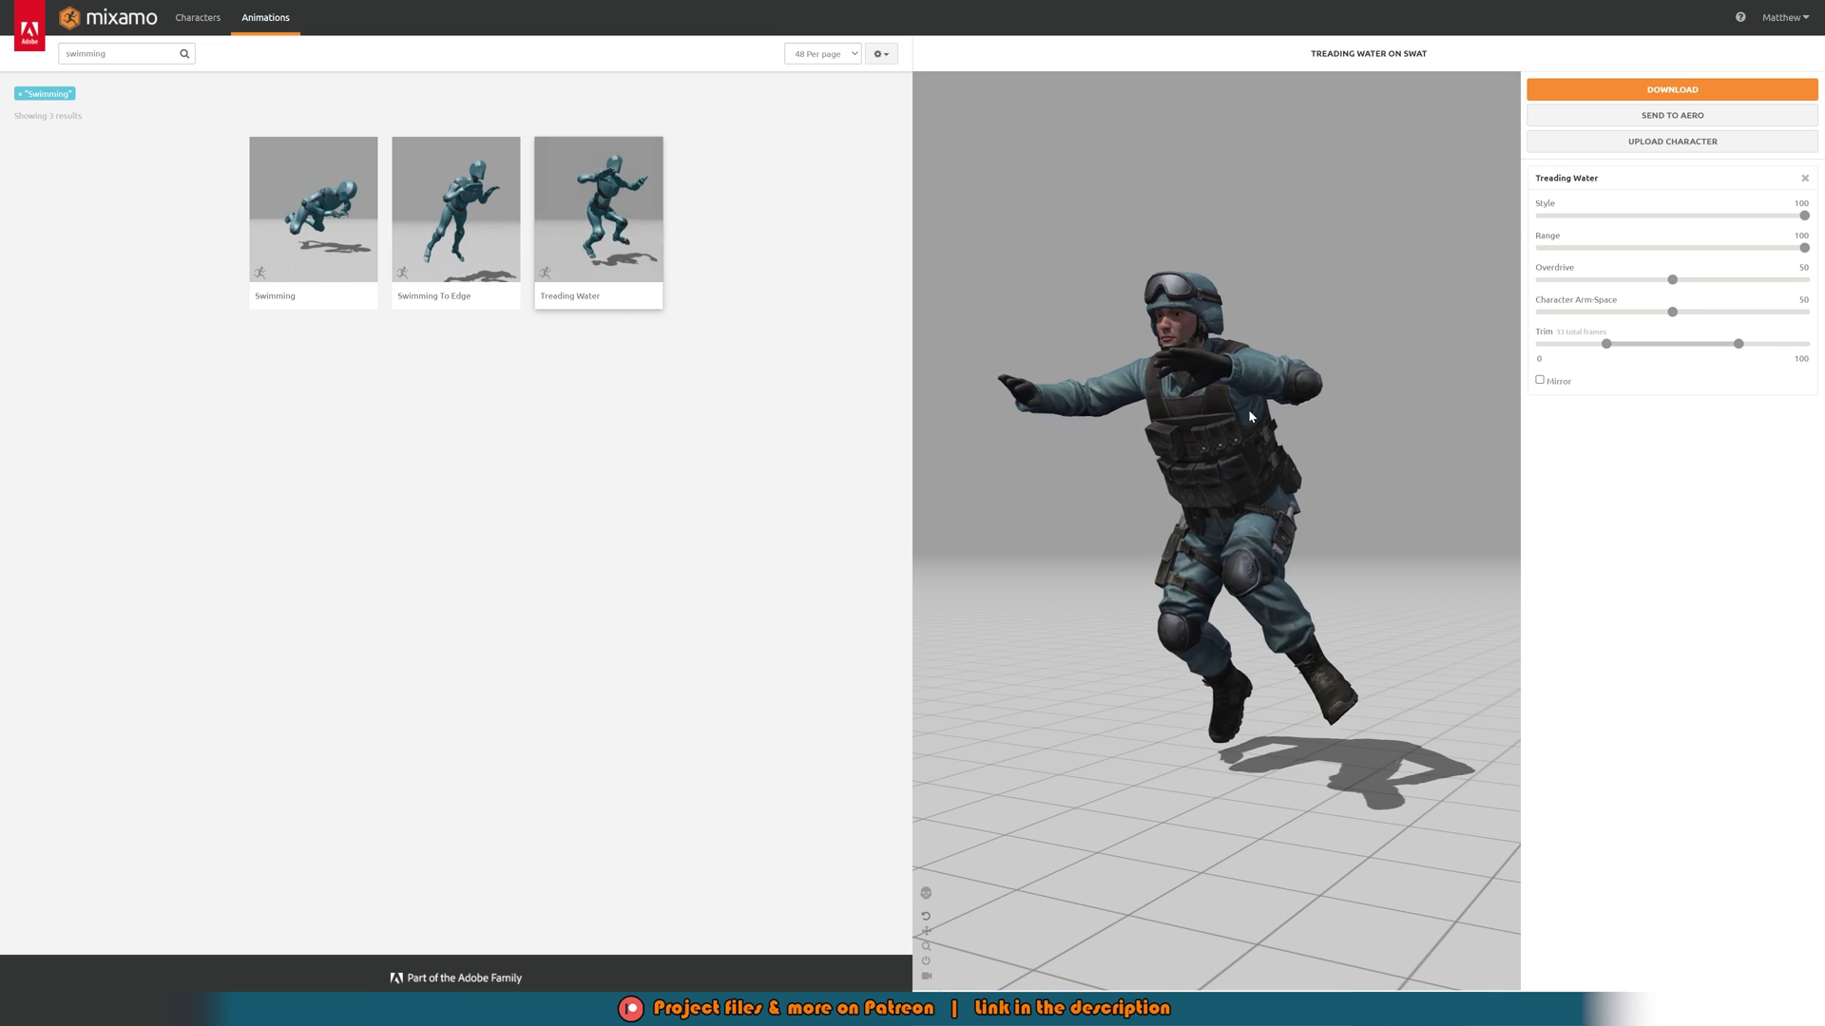